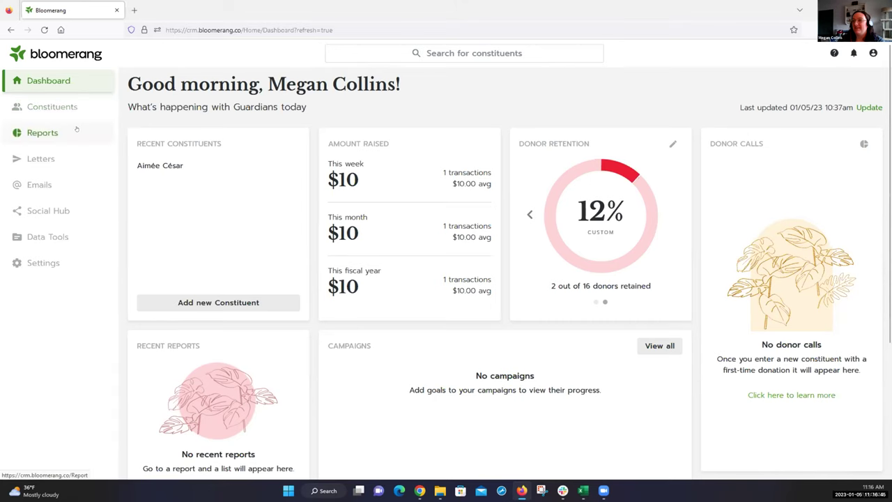
# Step: Scroll the Bloomerang dashboard to review the $10 raised and 12% retention summary cards
pyautogui.scroll(-1, 501, 86)
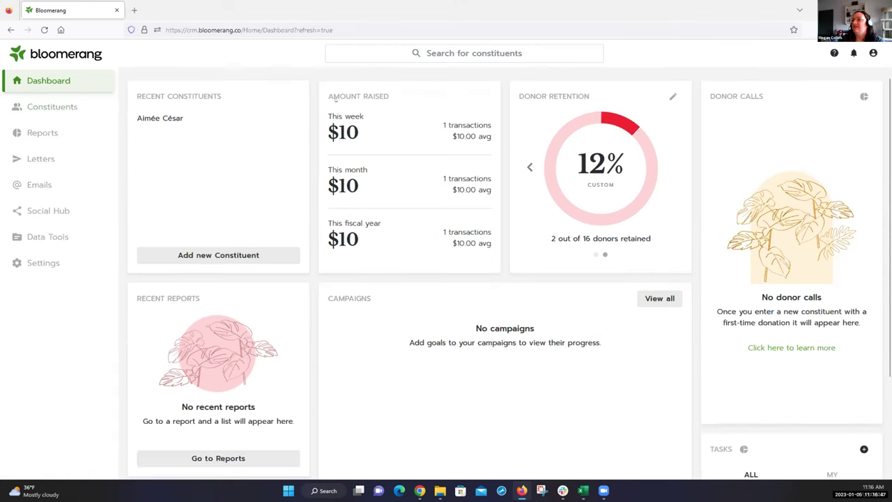
# Step: Search Constituents by the donor's first name and open their summary record
pyautogui.click(77, 112)
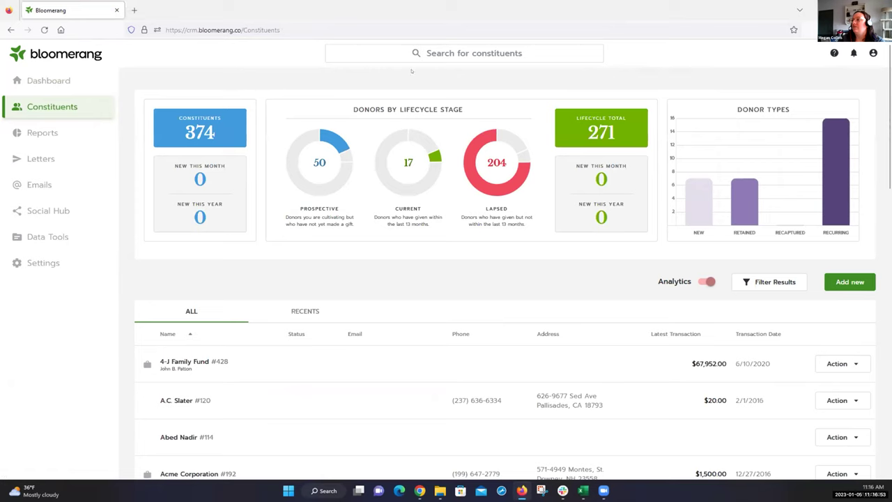
pyautogui.click(538, 52)
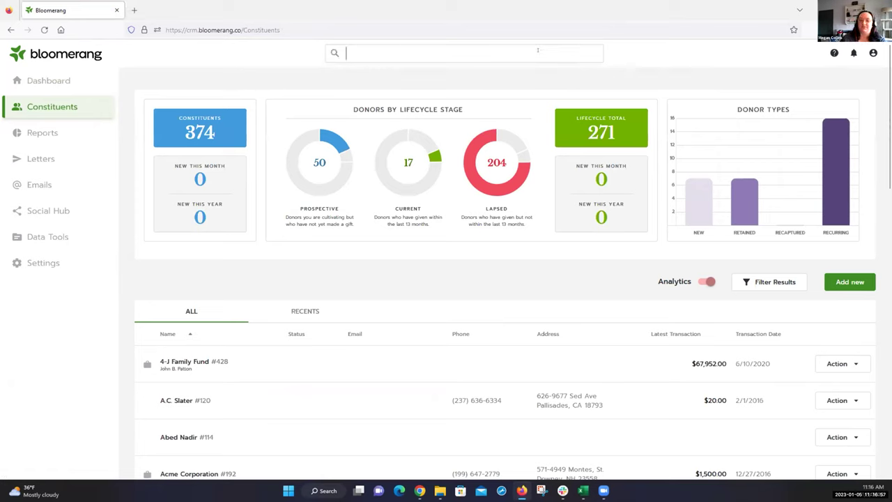
pyautogui.write('dimitri')
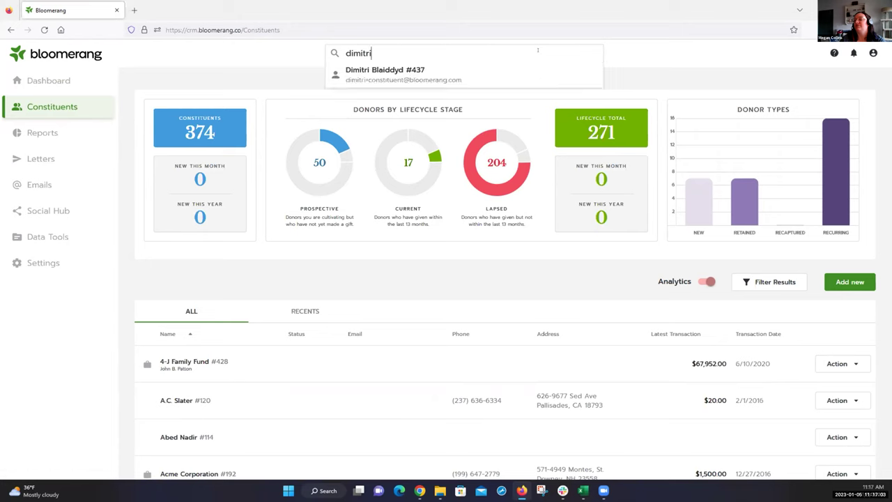
pyautogui.click(418, 74)
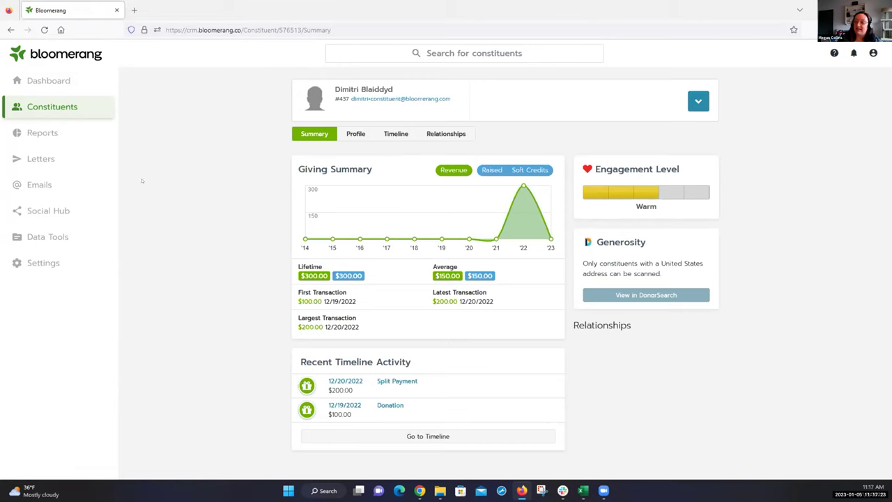
# Step: Review the Transaction Processors and Funds lists under Settings > Transactions
pyautogui.click(55, 264)
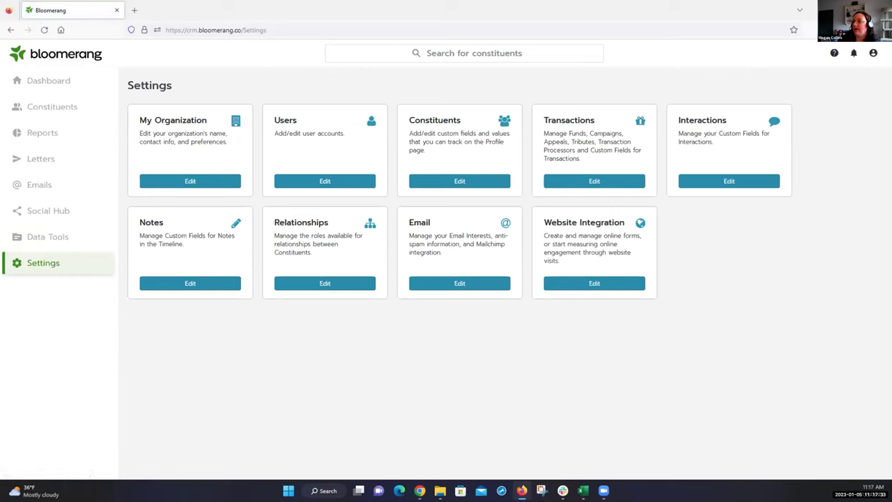
pyautogui.click(565, 180)
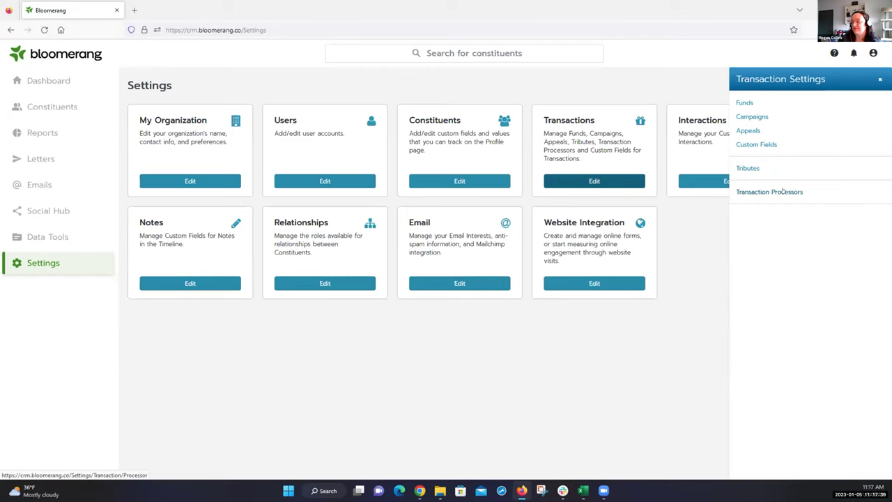
pyautogui.click(781, 192)
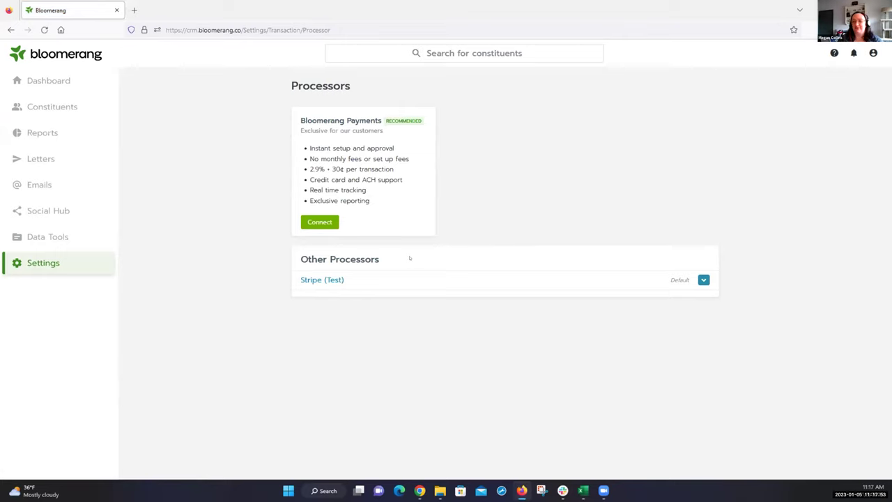
pyautogui.click(54, 263)
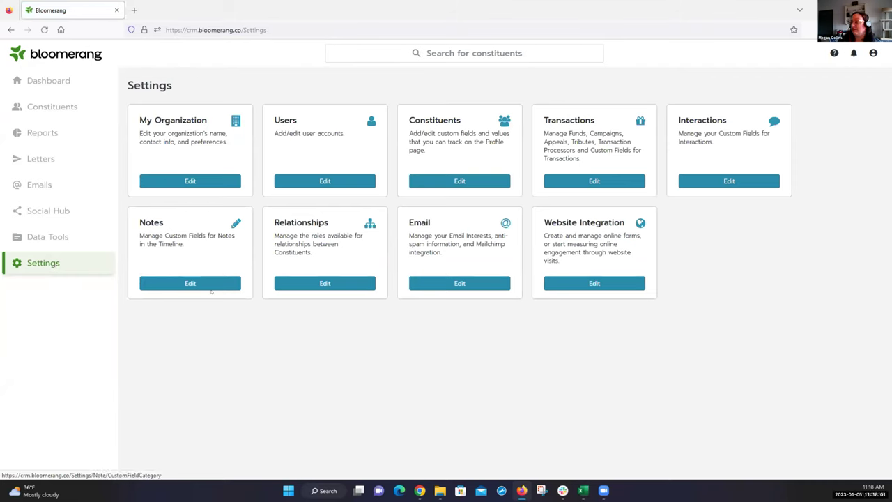
pyautogui.click(620, 181)
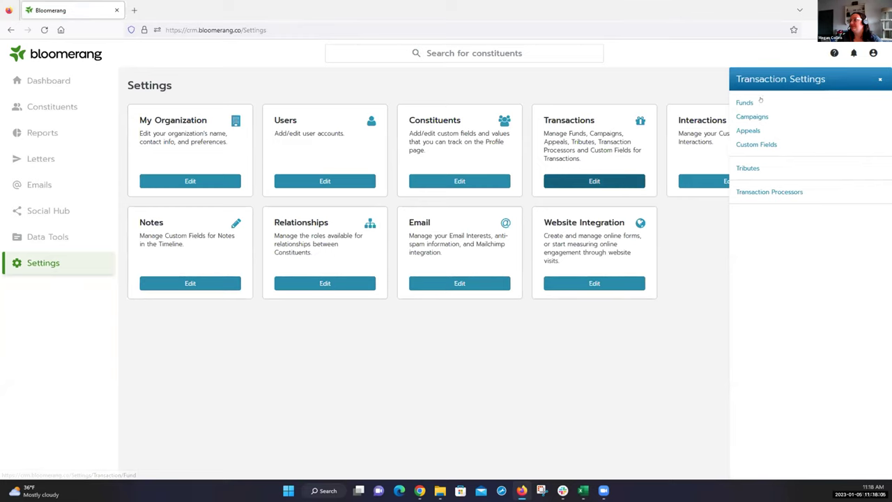
pyautogui.click(744, 102)
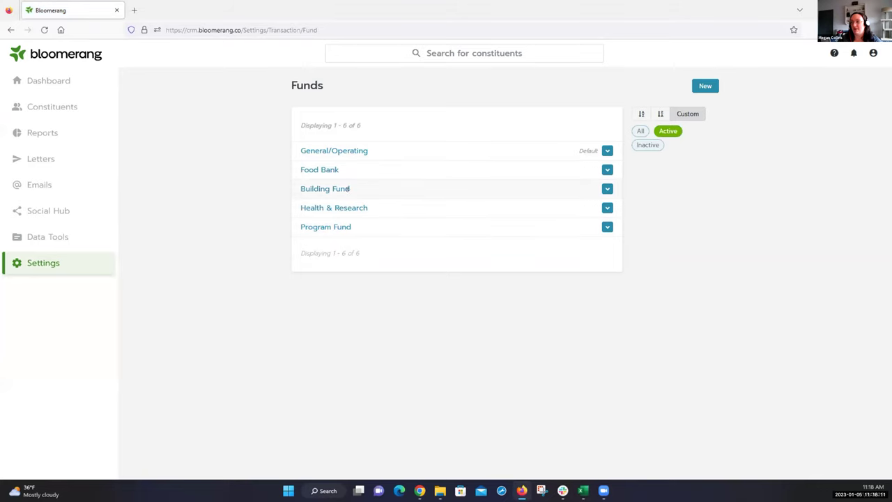
# Step: Review the Campaigns and Appeals lists in the transaction settings
pyautogui.click(59, 263)
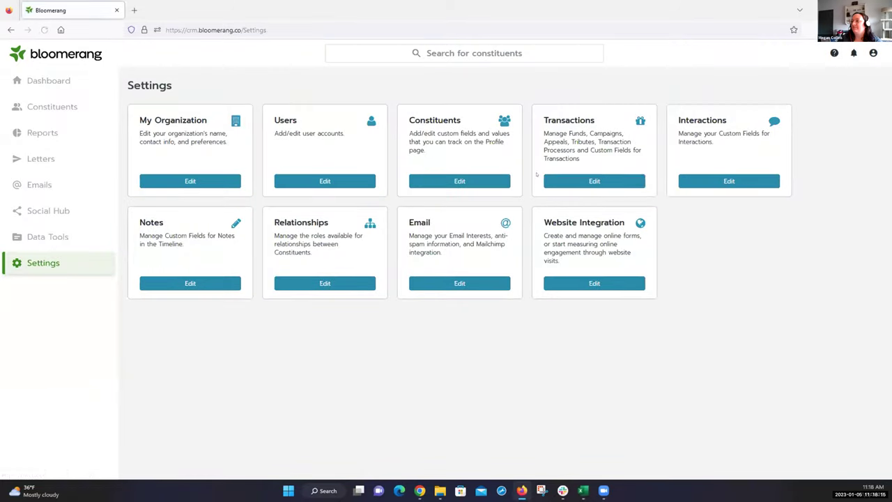
pyautogui.click(615, 181)
pyautogui.click(748, 117)
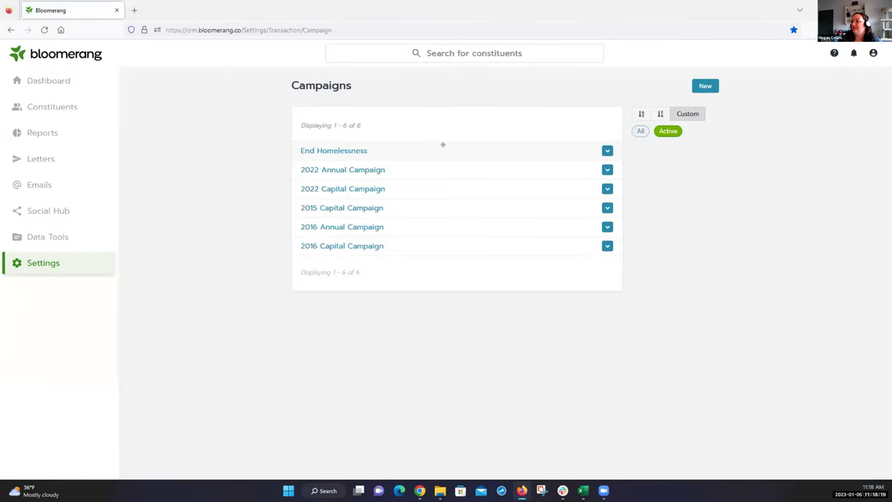
pyautogui.click(33, 263)
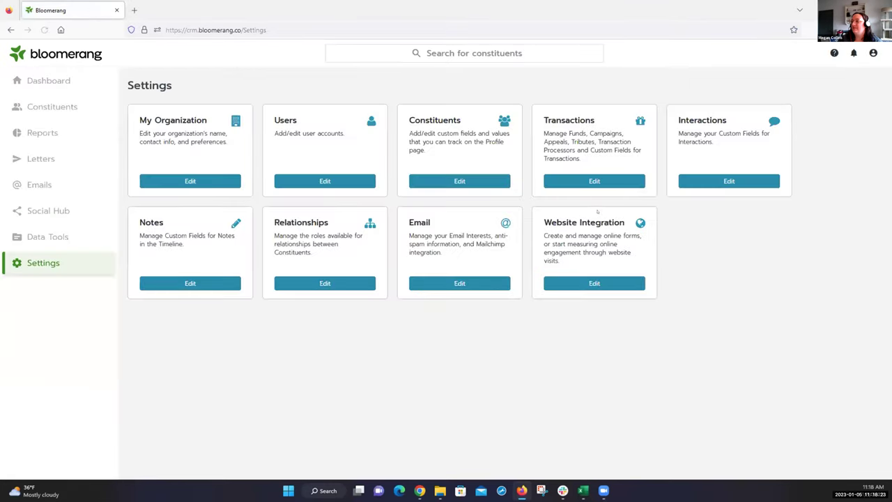
pyautogui.click(594, 181)
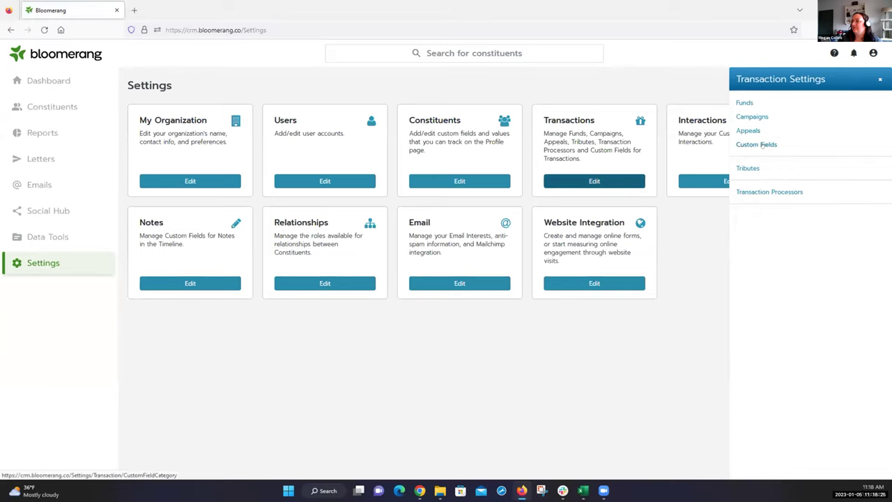
pyautogui.click(748, 131)
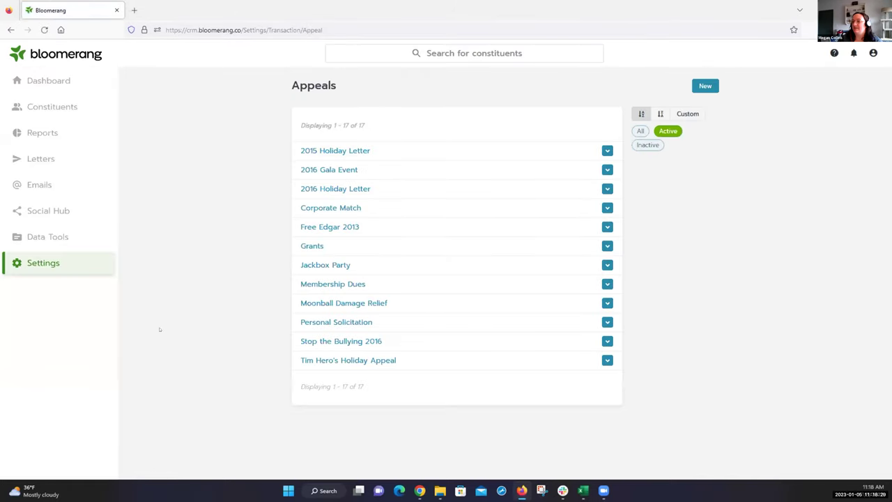
# Step: Open the Custom Fields for Transactions settings page
pyautogui.click(61, 264)
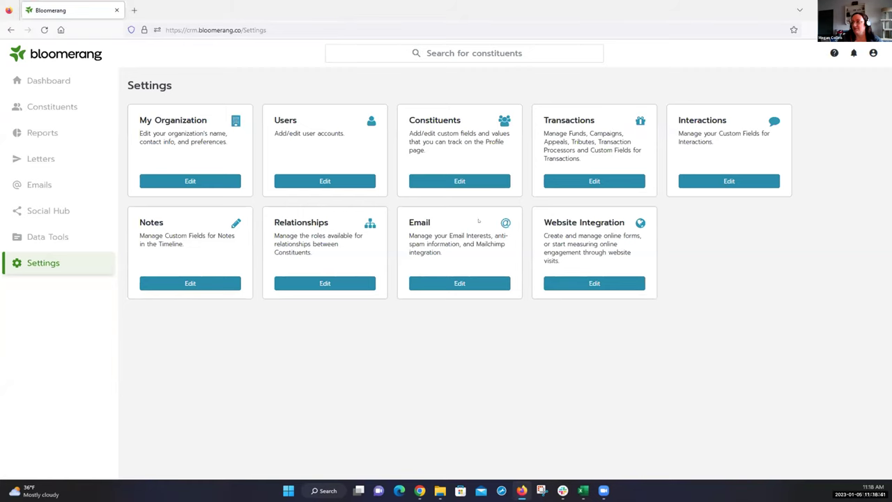
pyautogui.click(593, 180)
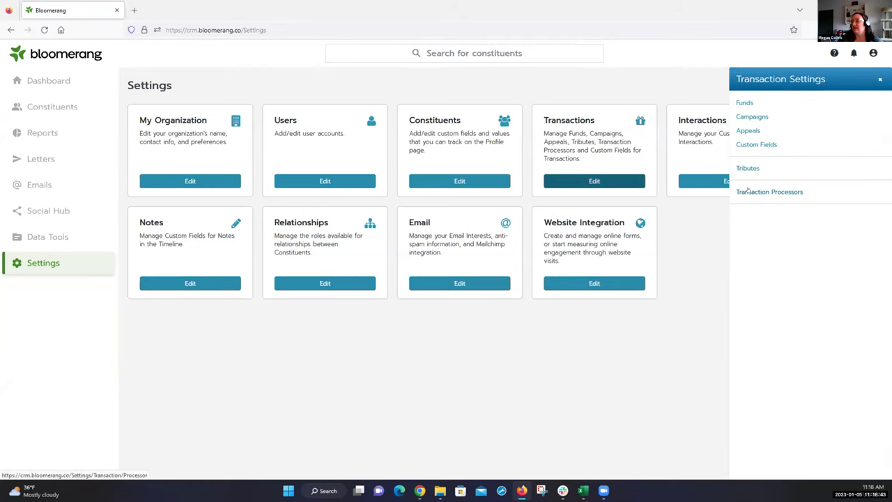
pyautogui.click(755, 145)
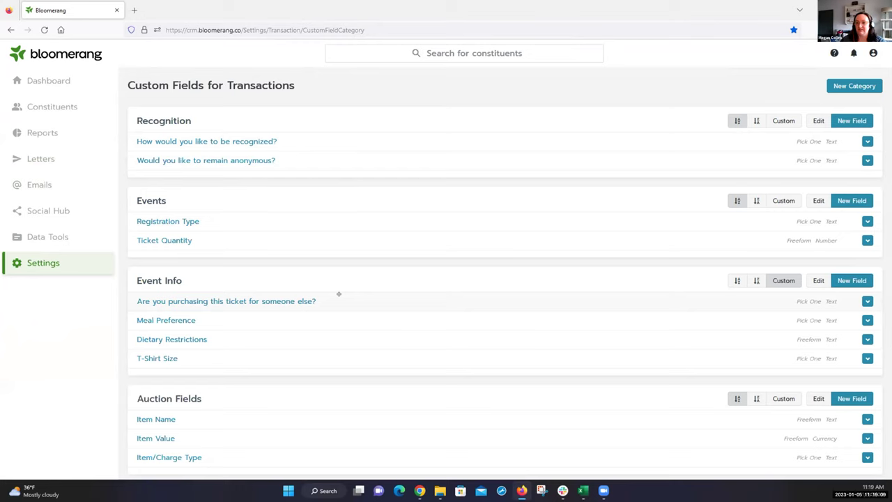
# Step: Scroll through the Recognition, Events, Event Info and Auction Fields custom field categories
pyautogui.scroll(-2, 339, 271)
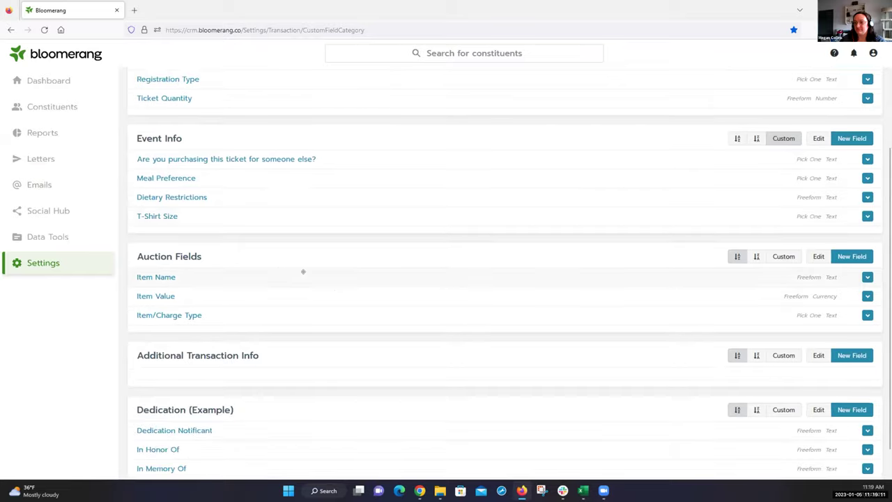
pyautogui.scroll(-1, 342, 264)
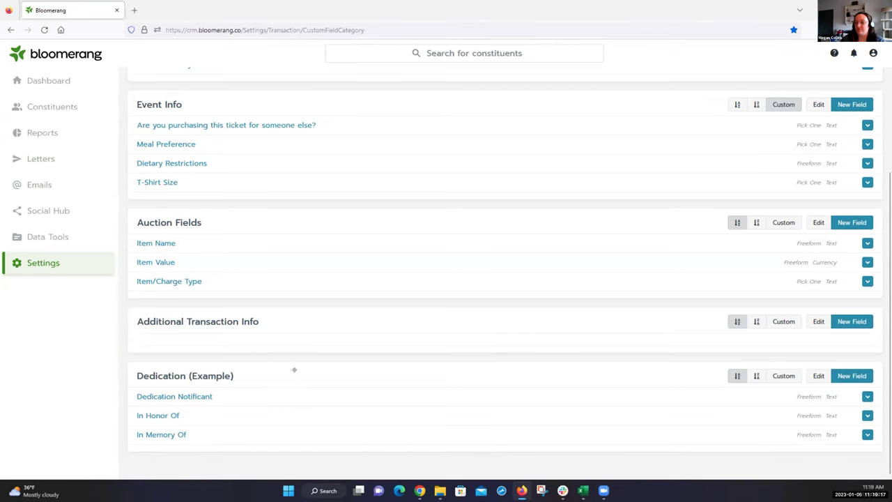
pyautogui.scroll(3, 293, 370)
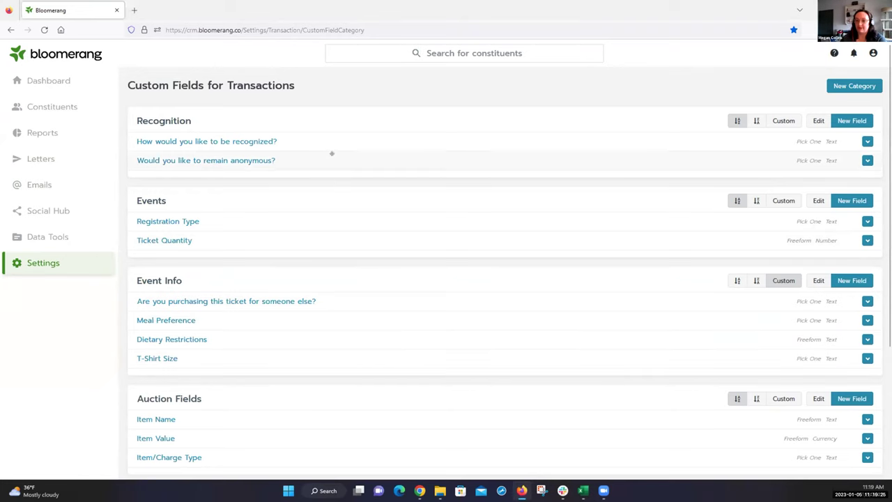
# Step: Search for the donor again and reopen their constituent record
pyautogui.click(398, 50)
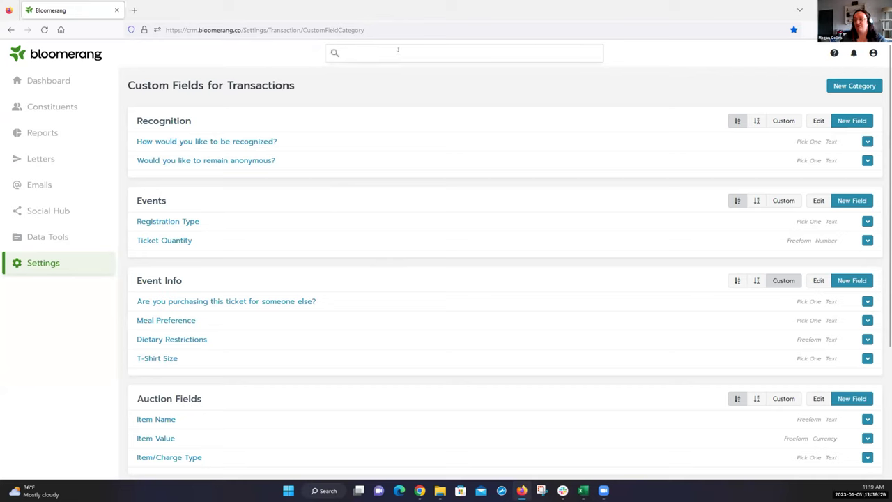
pyautogui.write('dimitr')
pyautogui.click(390, 69)
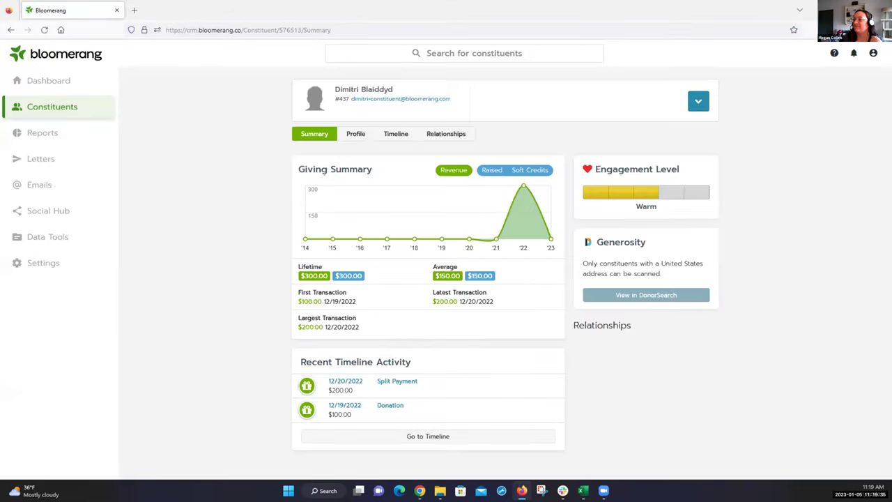
# Step: Start a new donation for this constituent with a $10.00 amount
pyautogui.click(698, 102)
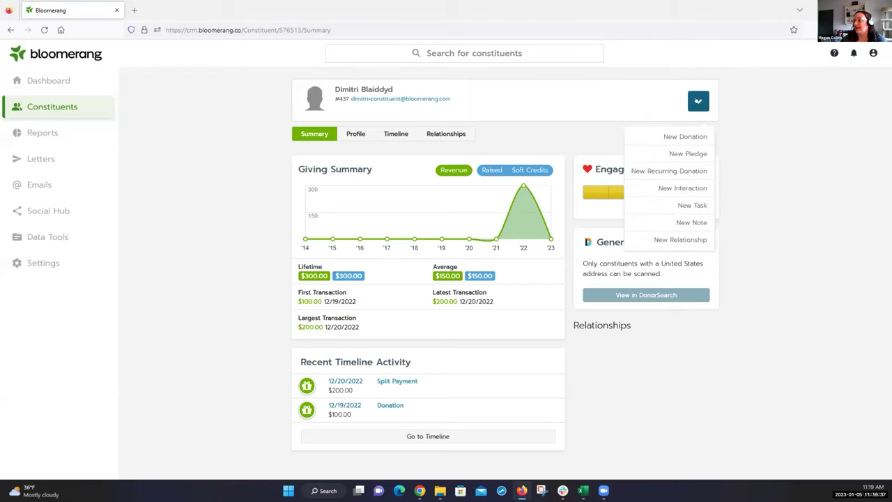
pyautogui.click(694, 137)
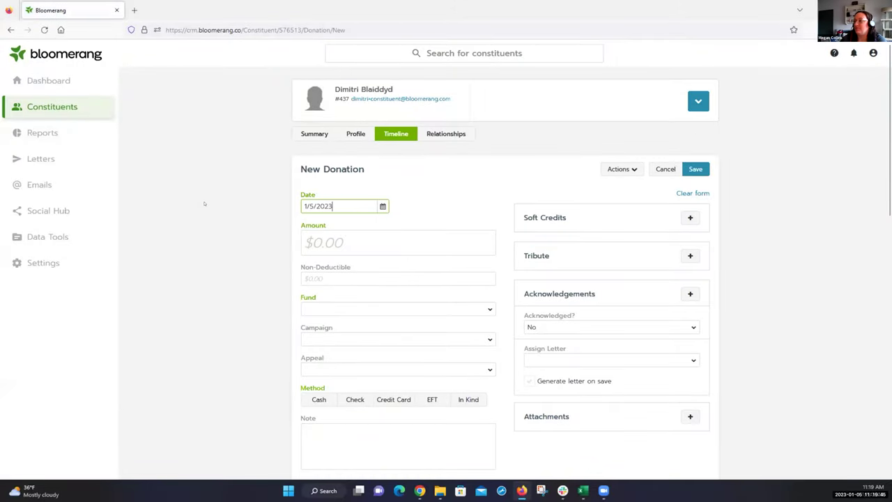
pyautogui.click(375, 241)
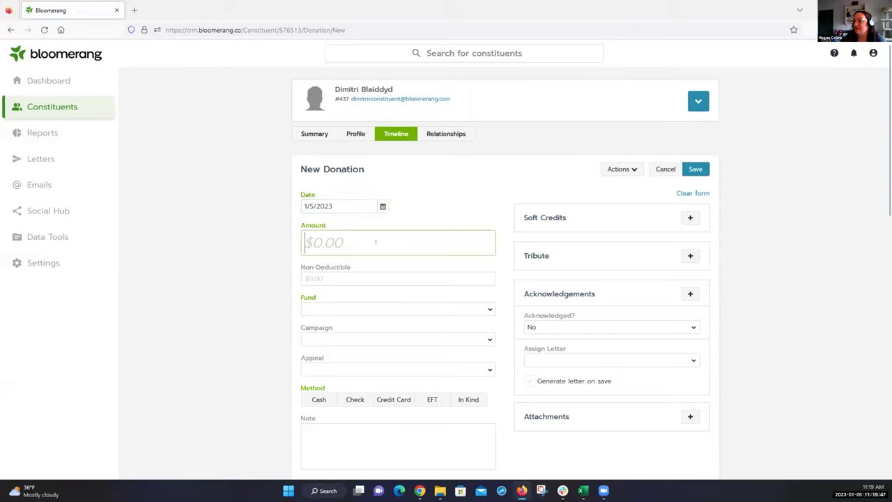
pyautogui.write('10')
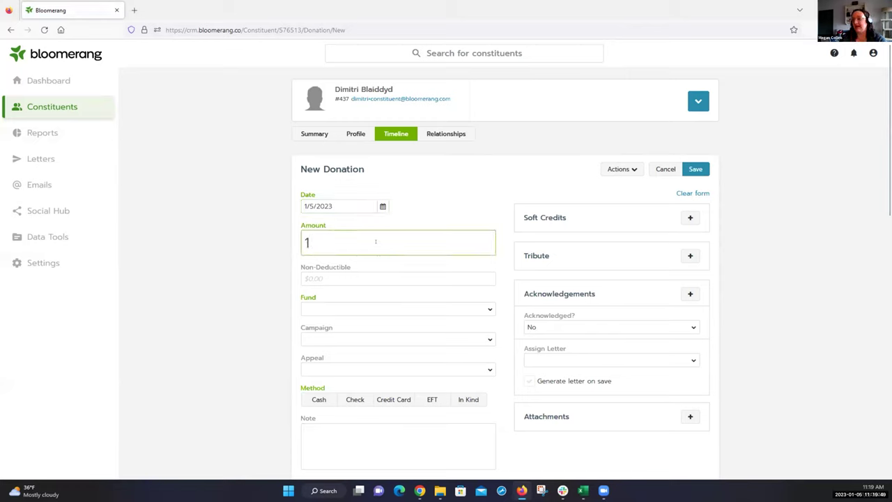
pyautogui.click(425, 204)
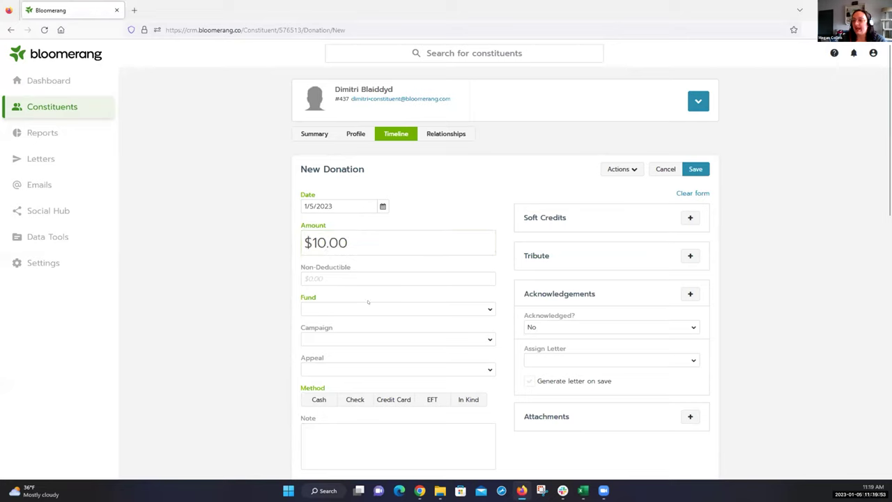
# Step: Assign the donation to Building Fund and Tim Hero's Holiday Appeal
pyautogui.click(332, 309)
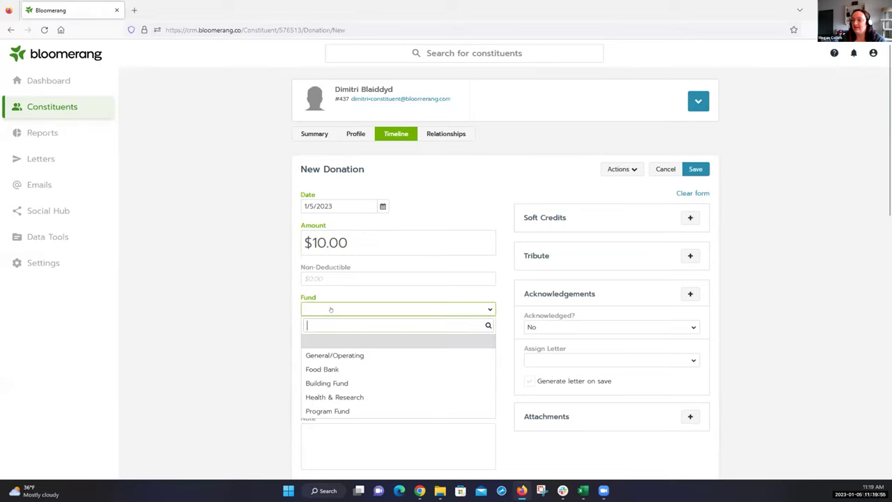
pyautogui.click(340, 383)
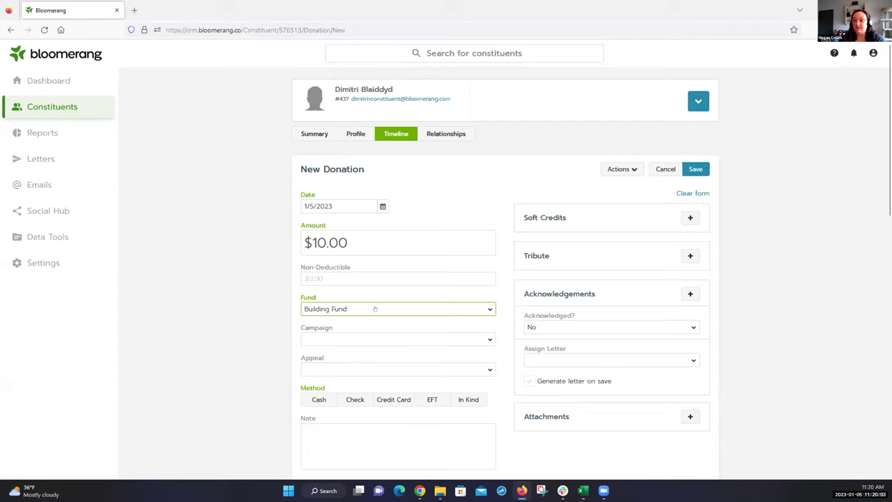
pyautogui.click(361, 370)
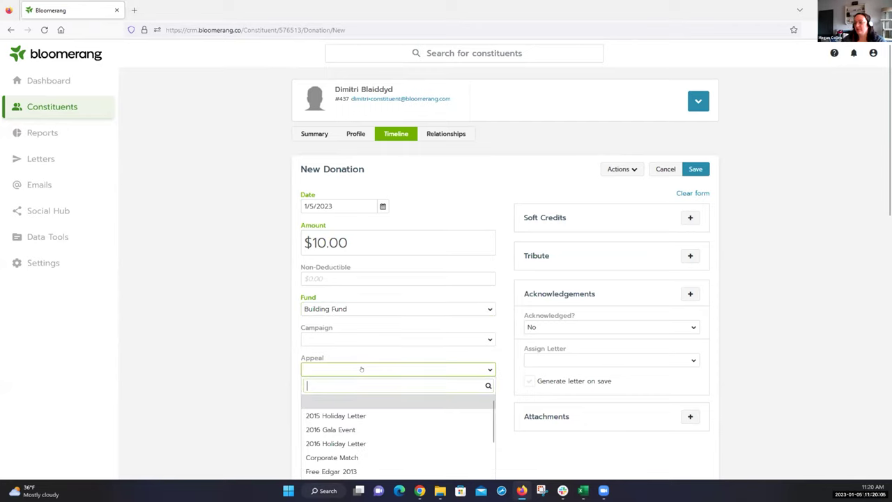
pyautogui.click(351, 308)
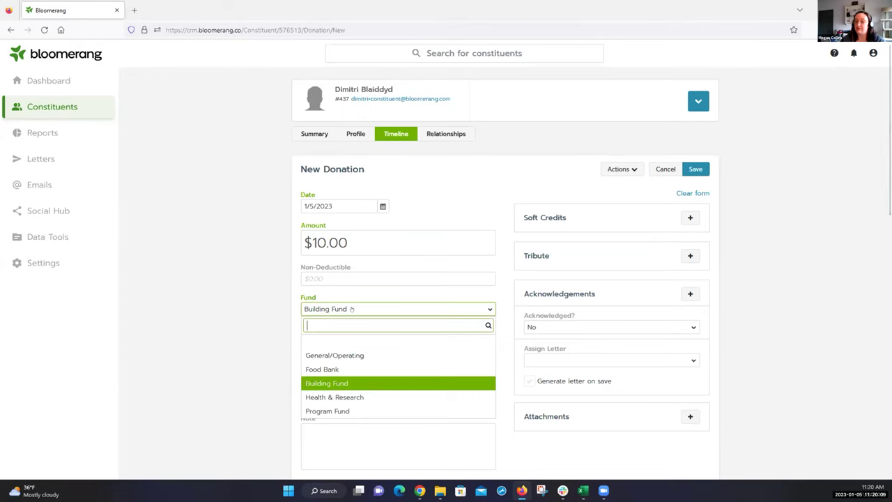
pyautogui.click(285, 307)
pyautogui.click(347, 370)
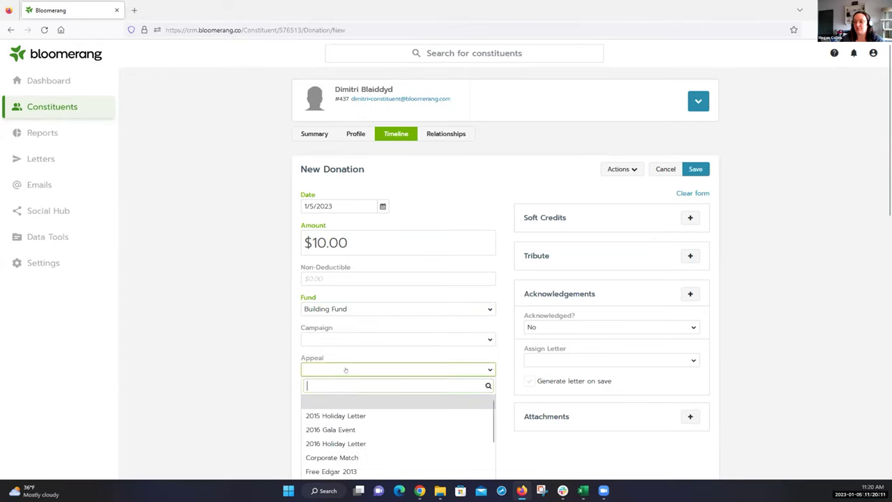
pyautogui.scroll(-1, 285, 310)
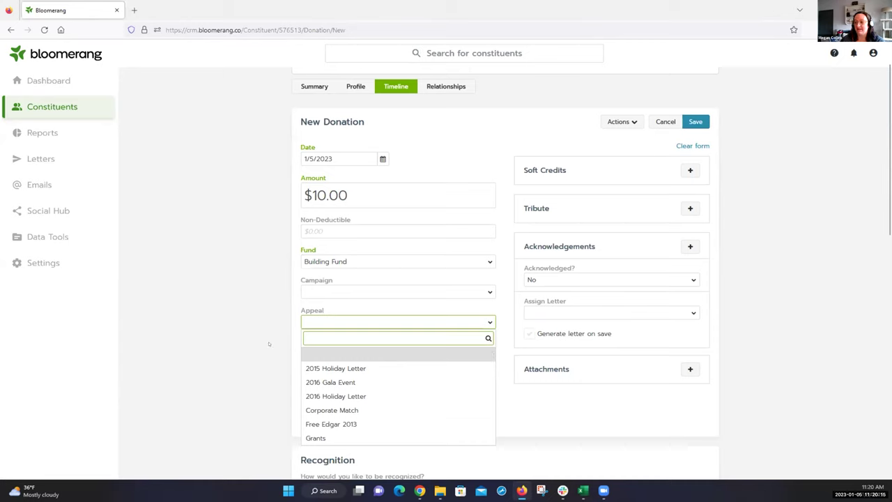
pyautogui.scroll(-1, 419, 399)
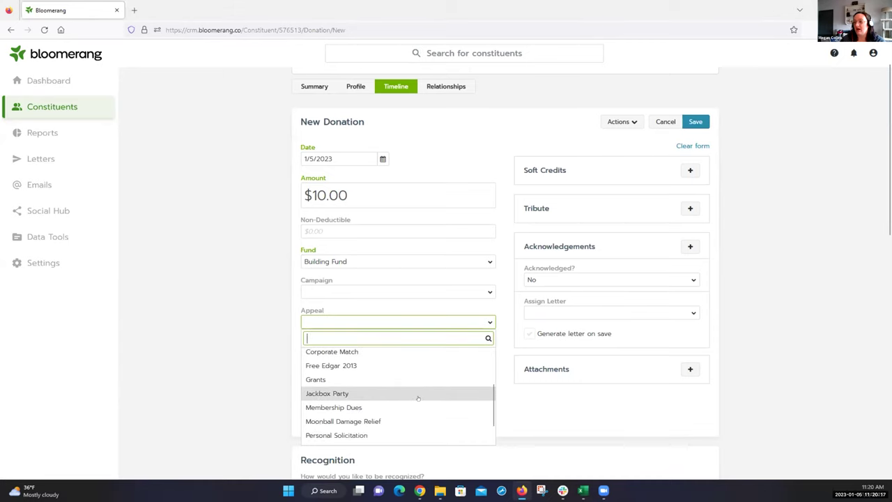
pyautogui.scroll(-3, 418, 398)
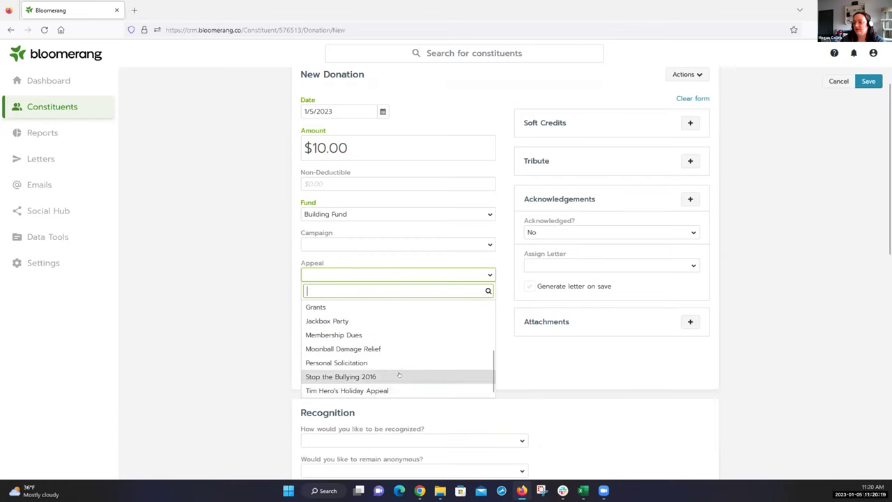
pyautogui.click(395, 390)
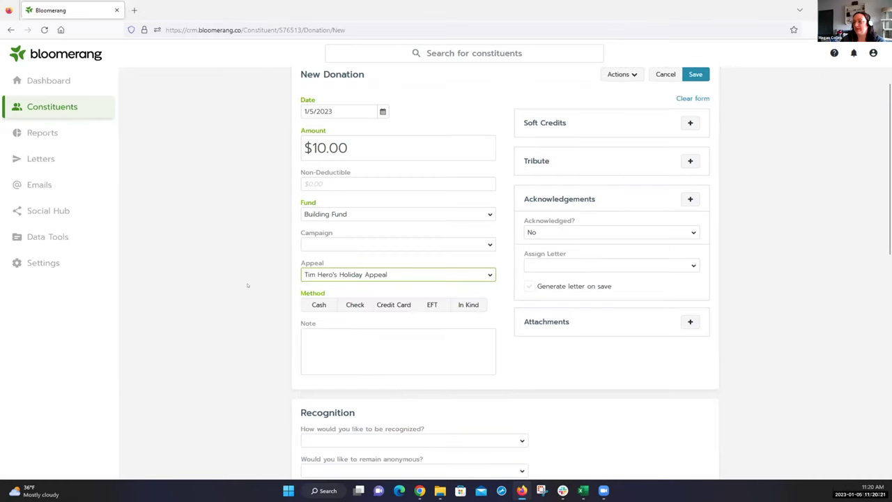
pyautogui.scroll(2, 276, 292)
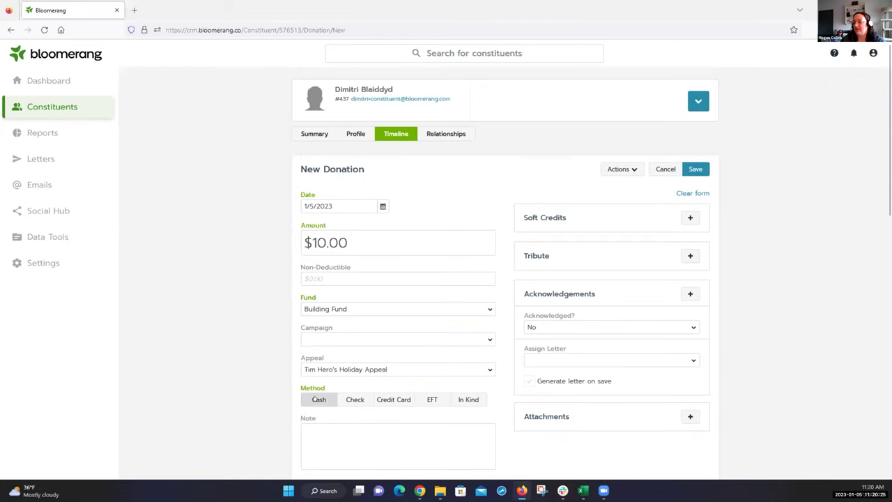
# Step: Set the donation's payment method to Cash
pyautogui.click(318, 399)
pyautogui.scroll(-3, 226, 286)
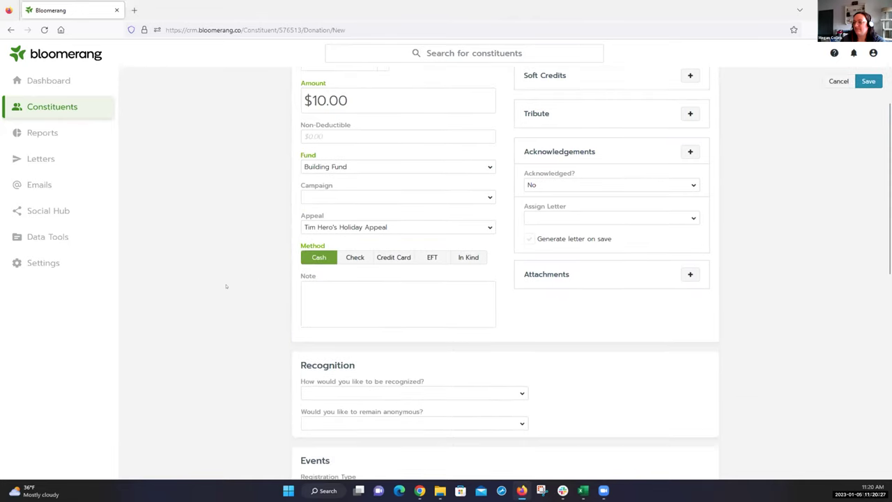
pyautogui.scroll(-1, 226, 286)
pyautogui.scroll(3, 226, 286)
pyautogui.scroll(-4, 226, 285)
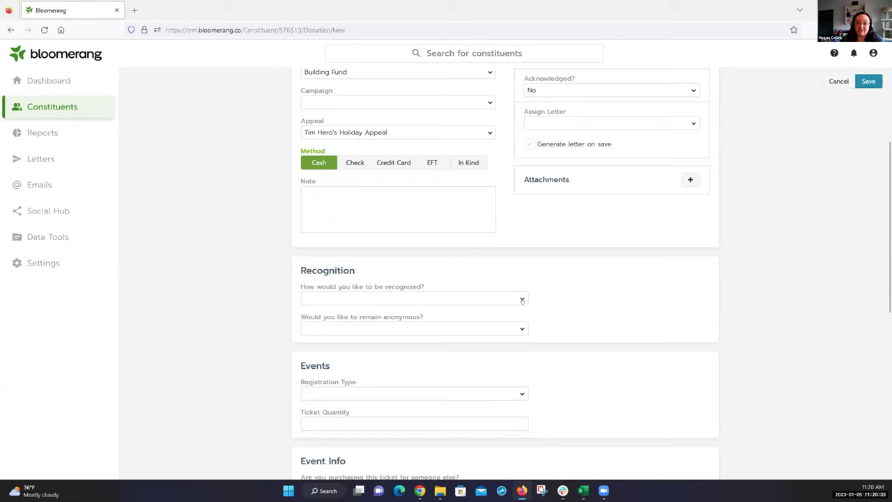
# Step: Mark the donor as wishing to remain anonymous and save the $10.00 donation
pyautogui.click(522, 301)
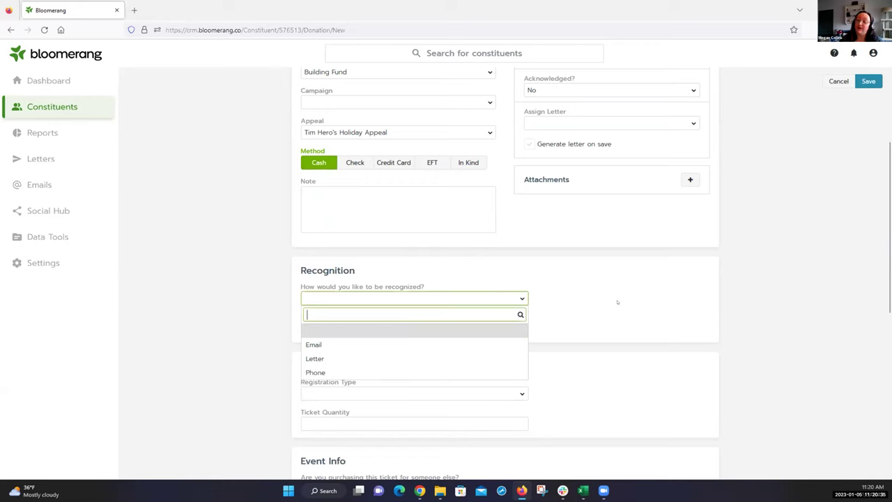
pyautogui.click(561, 302)
pyautogui.click(521, 326)
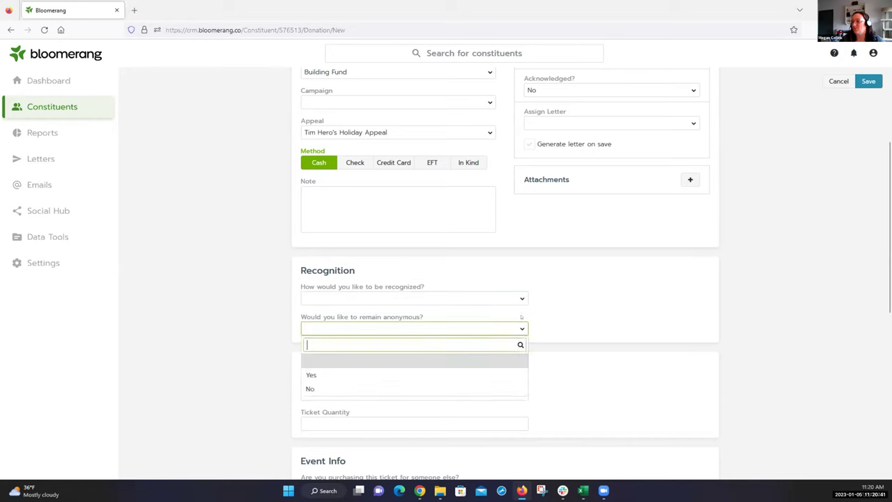
pyautogui.click(367, 375)
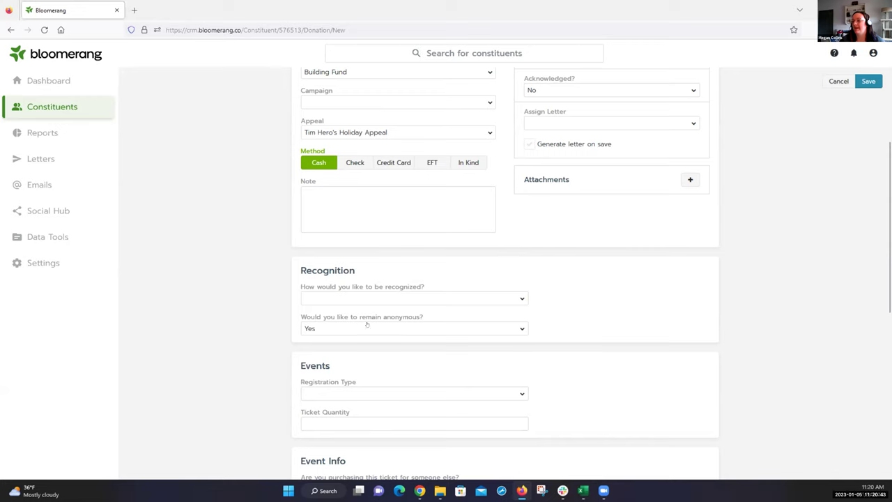
pyautogui.scroll(-1, 629, 293)
pyautogui.scroll(-3, 633, 293)
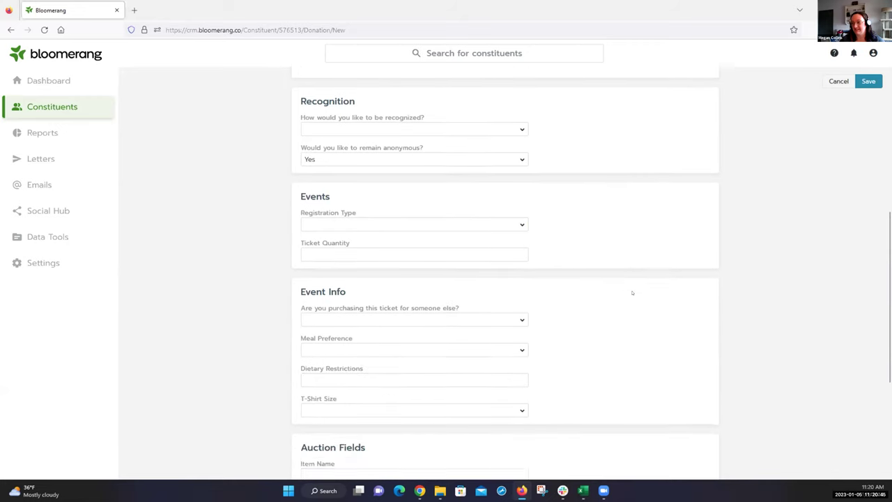
pyautogui.scroll(3, 632, 293)
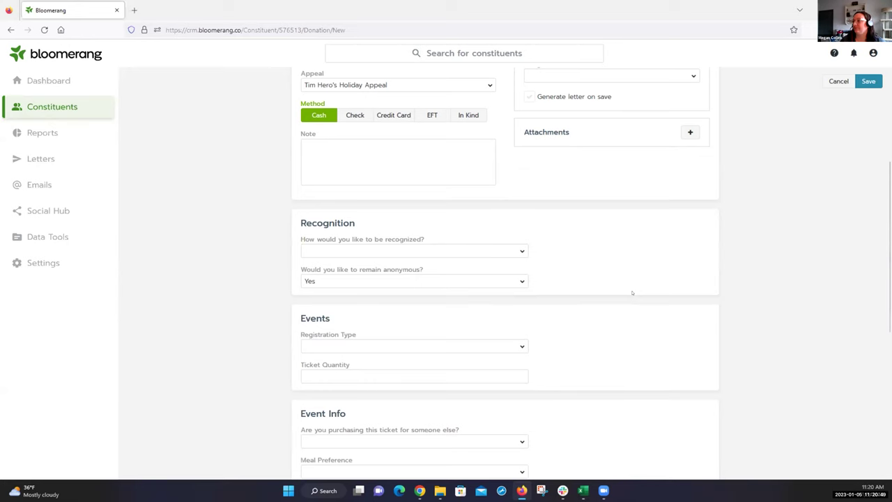
pyautogui.scroll(5, 632, 293)
pyautogui.scroll(-2, 506, 210)
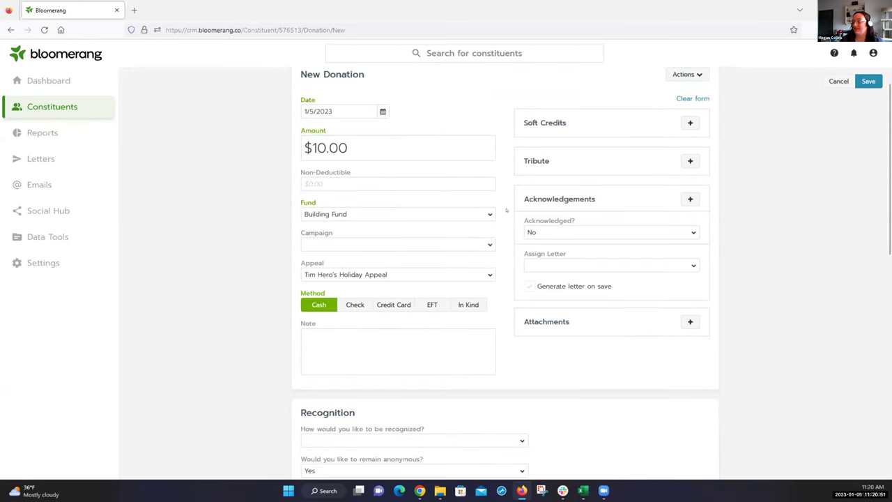
pyautogui.scroll(2, 506, 210)
pyautogui.click(695, 169)
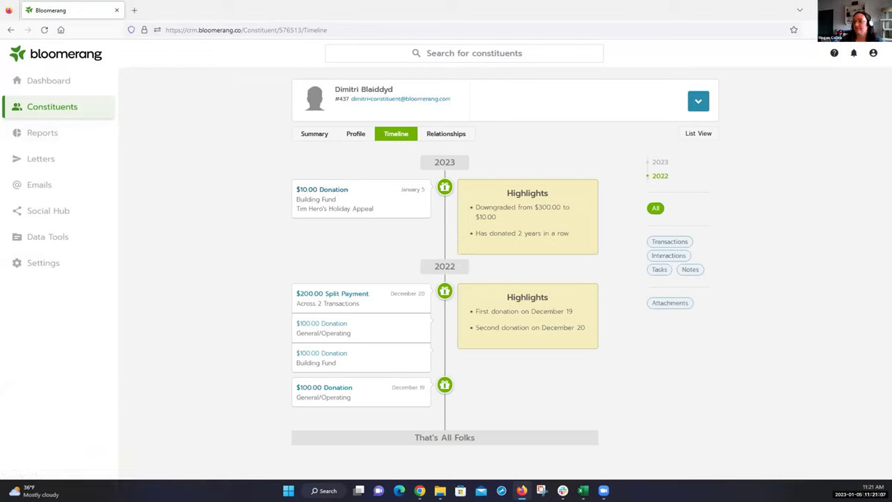
# Step: Search for the second constituent and open their record
pyautogui.click(435, 48)
pyautogui.write('syl')
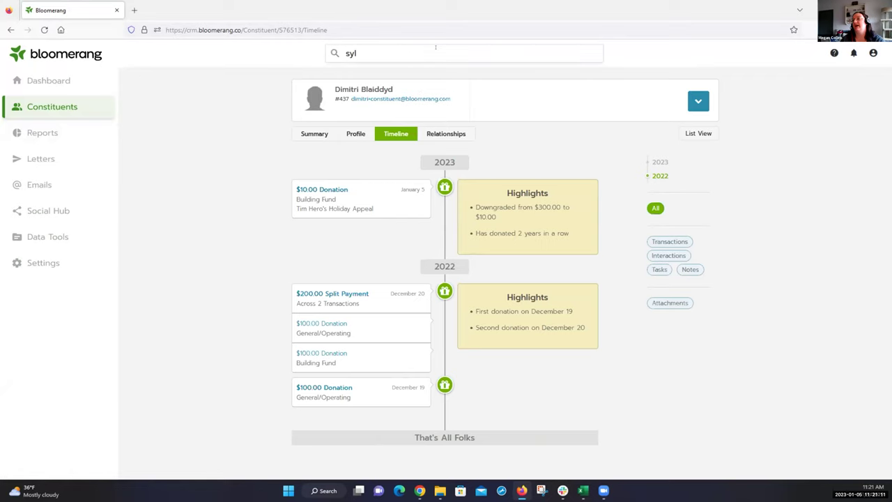
pyautogui.write('v')
pyautogui.click(383, 72)
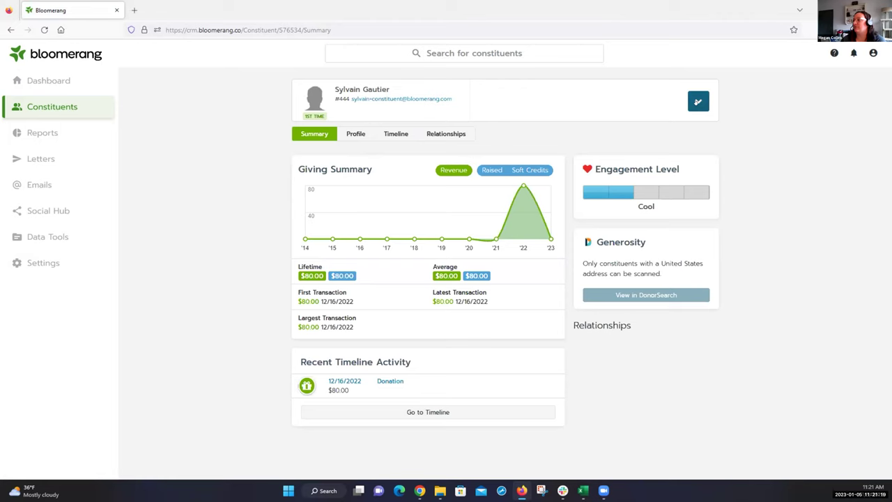
# Step: Start a new pledge dated 1/5/2023 with a $1,200.00 amount, leaving non-deductible blank
pyautogui.click(698, 102)
pyautogui.click(682, 154)
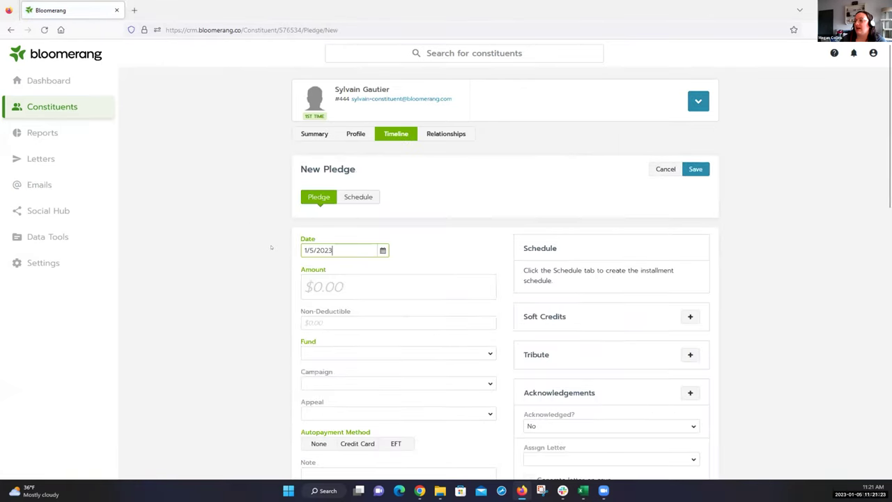
pyautogui.click(346, 288)
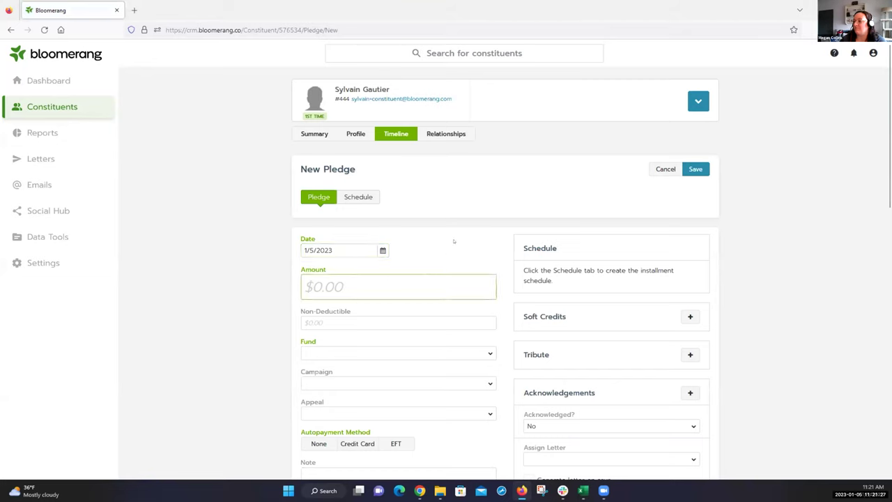
pyautogui.write('1200')
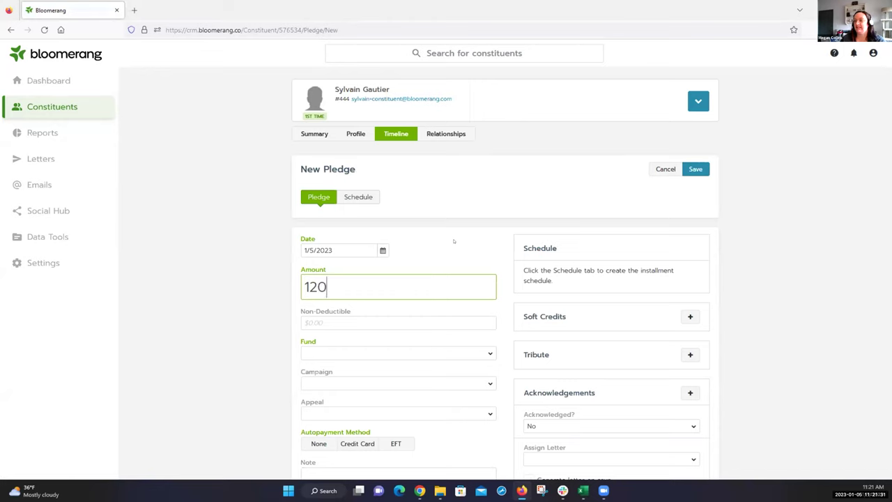
pyautogui.click(262, 273)
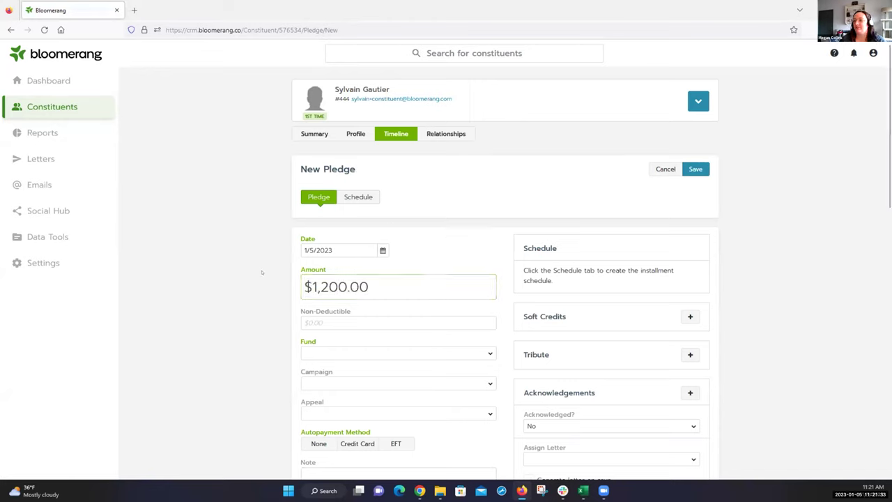
pyautogui.click(329, 323)
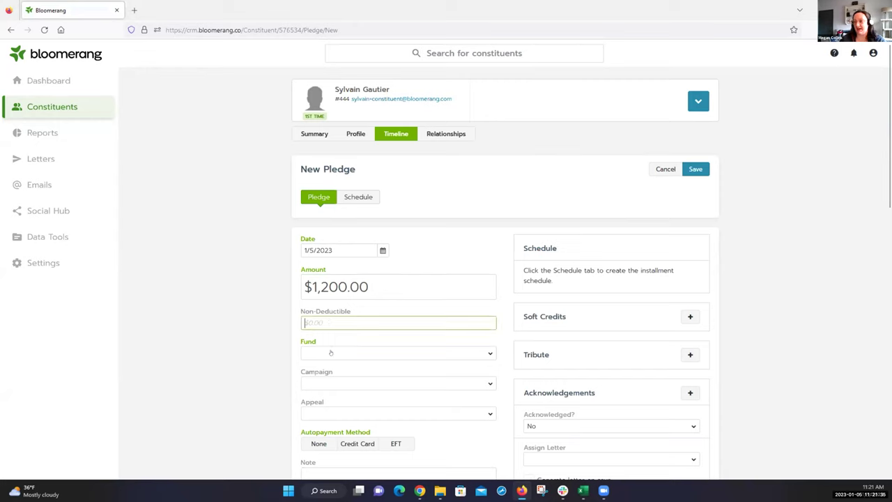
pyautogui.click(275, 318)
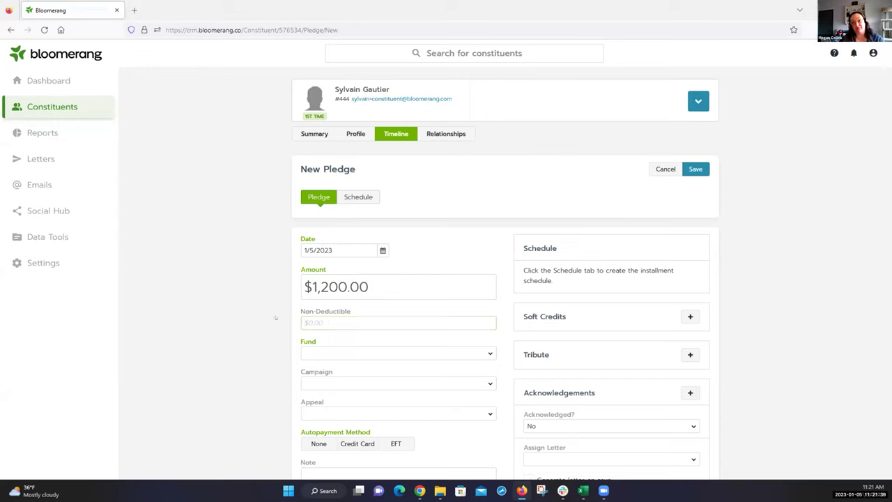
pyautogui.scroll(-1, 279, 304)
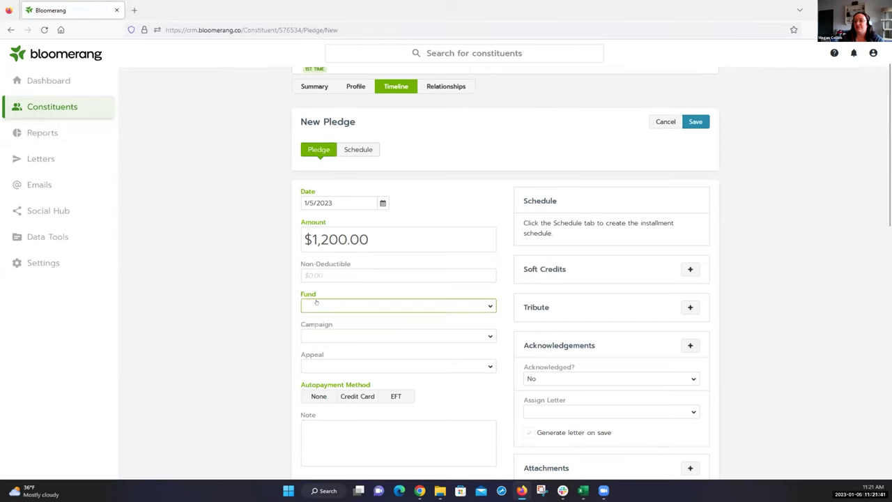
# Step: Assign the $1,200.00 pledge to Building Fund and Tim Hero's Holiday Appeal, reviewing the form
pyautogui.click(316, 304)
pyautogui.click(327, 378)
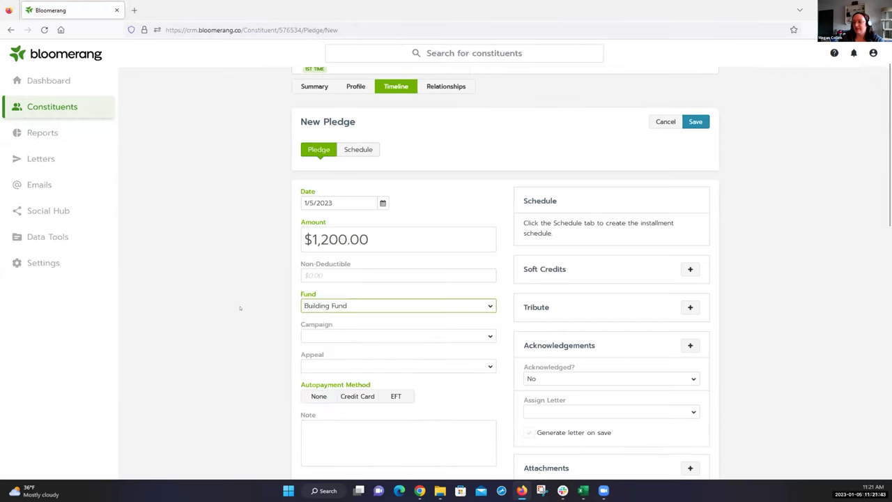
pyautogui.click(382, 367)
pyautogui.scroll(-2, 369, 412)
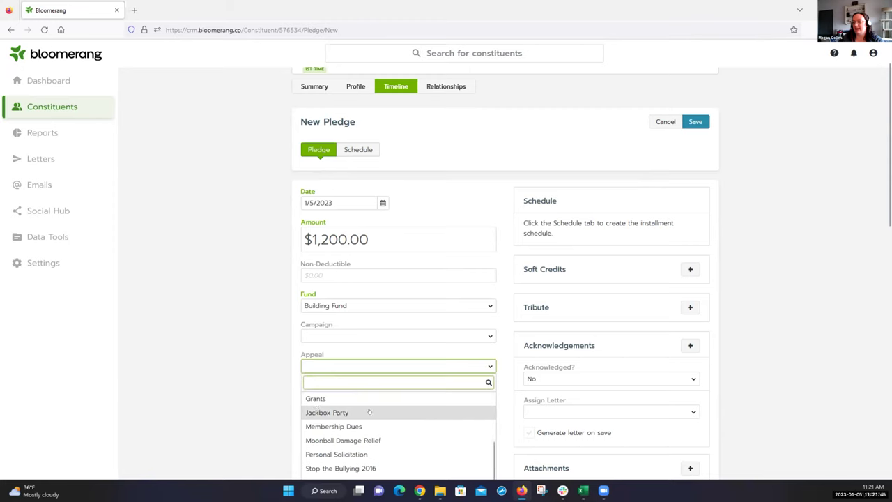
pyautogui.scroll(-4, 369, 412)
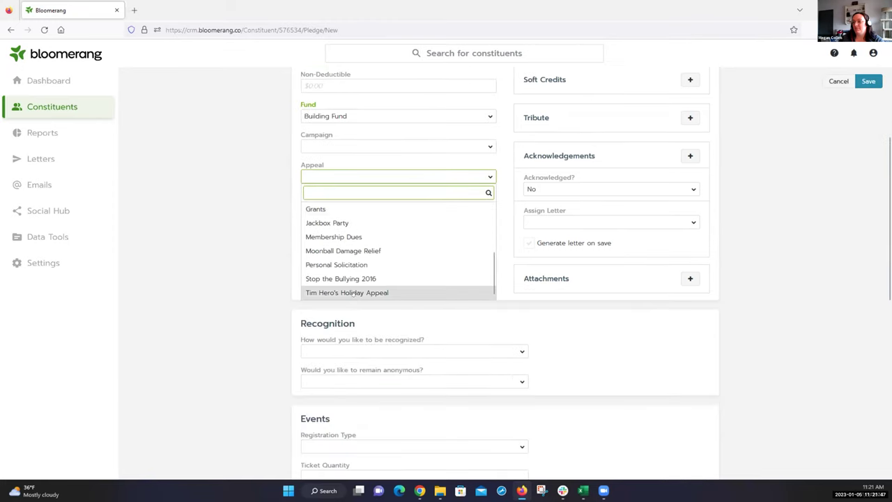
pyautogui.click(353, 294)
pyautogui.scroll(2, 258, 232)
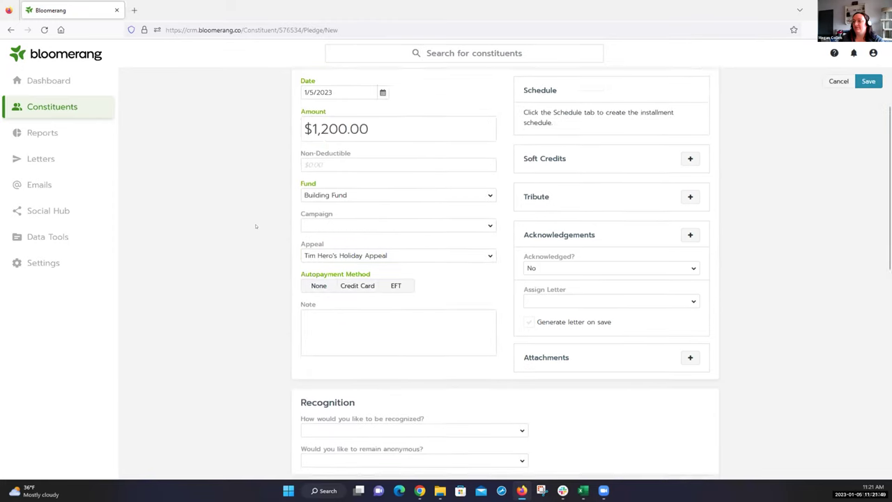
pyautogui.scroll(1, 254, 241)
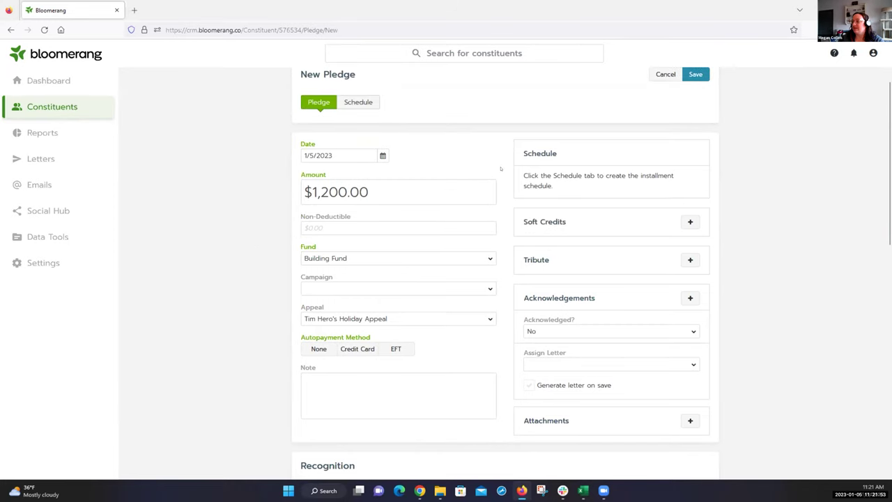
pyautogui.scroll(-3, 299, 265)
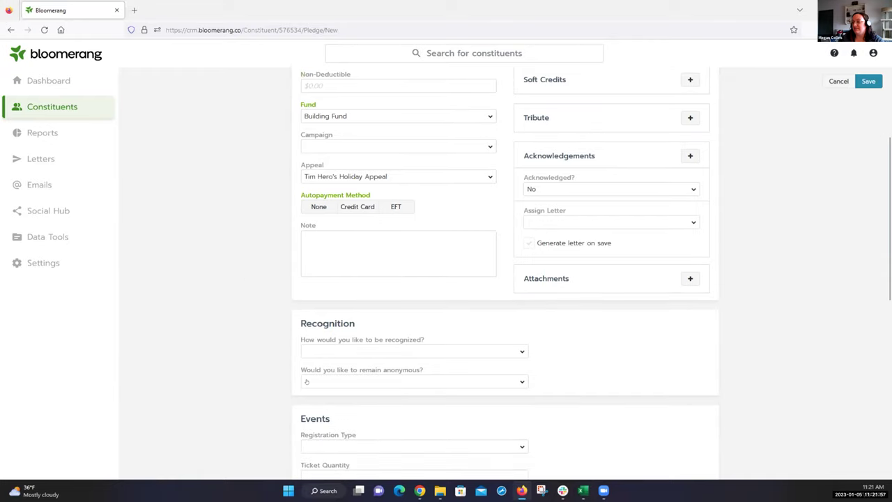
pyautogui.scroll(-2, 230, 287)
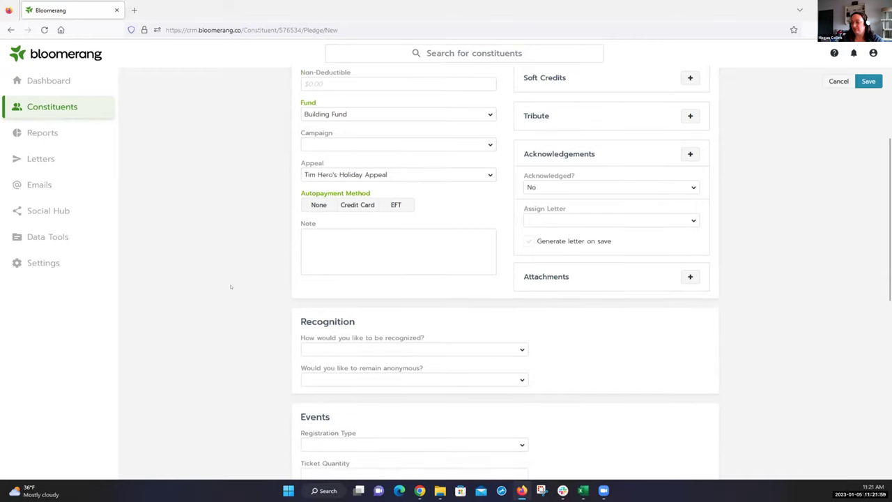
pyautogui.scroll(5, 230, 287)
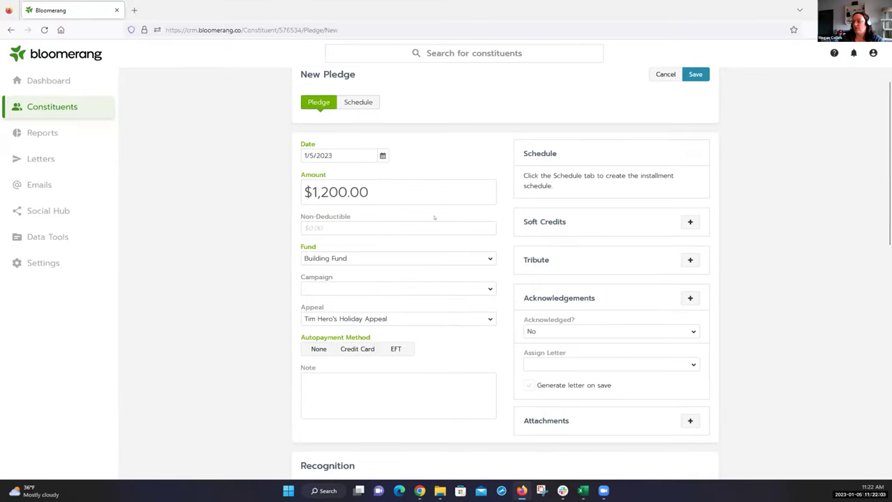
pyautogui.scroll(1, 418, 213)
# Step: Schedule monthly $100.00 installments from 1/5/2023 and generate the 12-installment preview
pyautogui.click(351, 151)
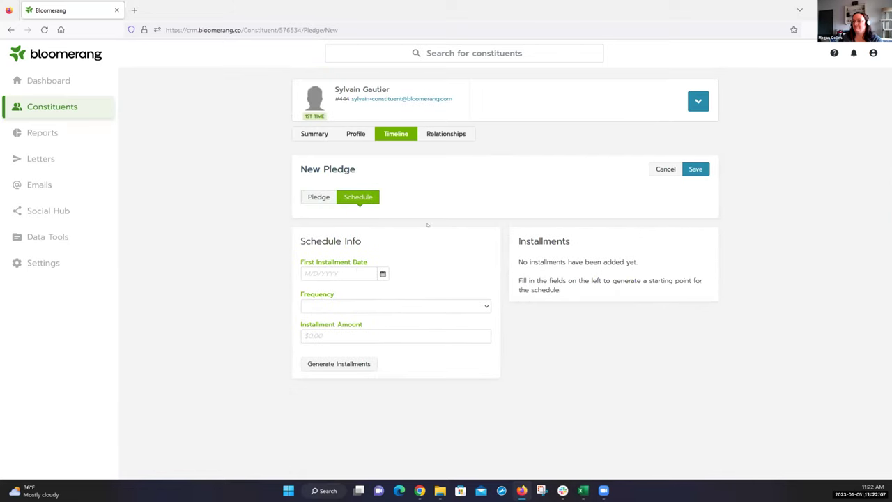
pyautogui.click(332, 273)
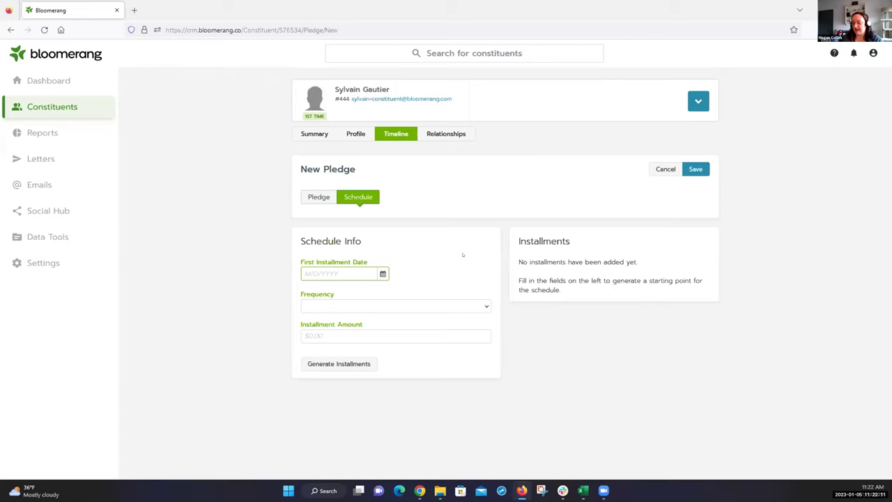
pyautogui.click(383, 273)
pyautogui.click(379, 318)
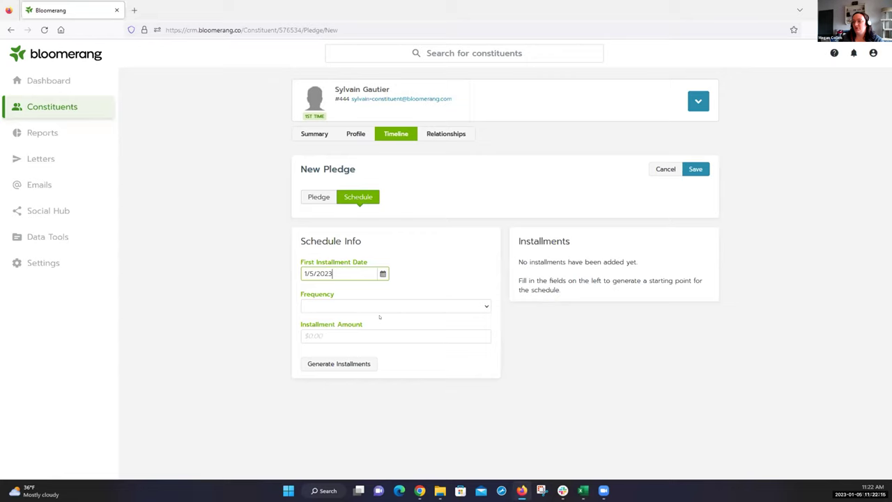
pyautogui.click(486, 307)
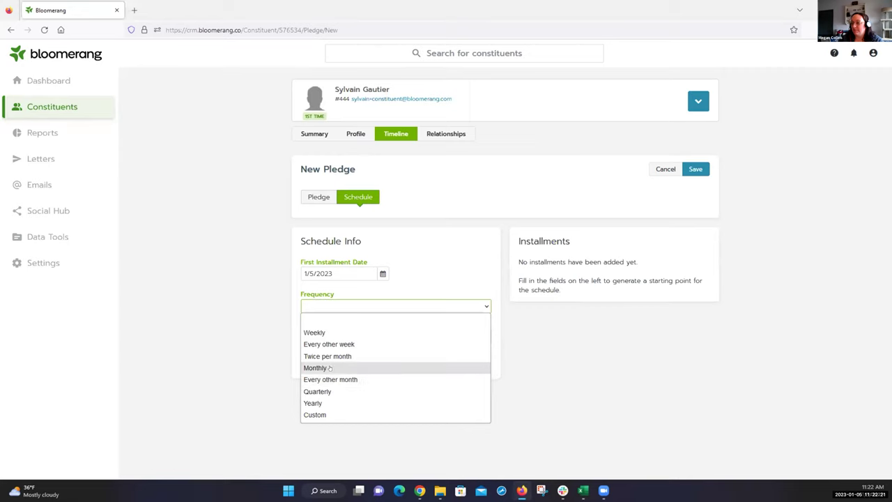
pyautogui.click(328, 368)
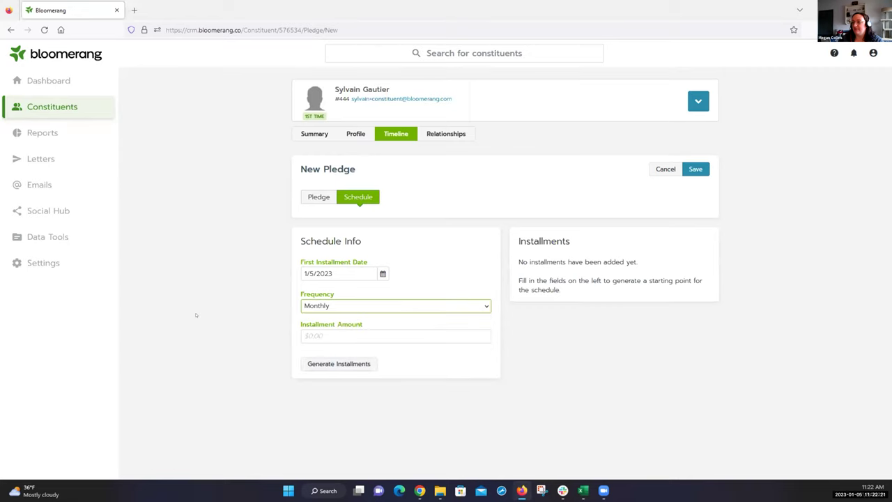
pyautogui.click(345, 334)
pyautogui.write('100')
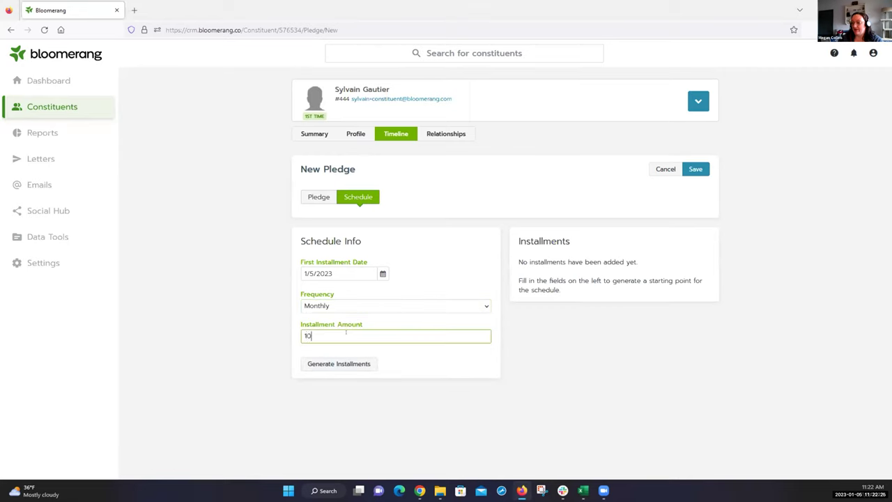
pyautogui.click(411, 361)
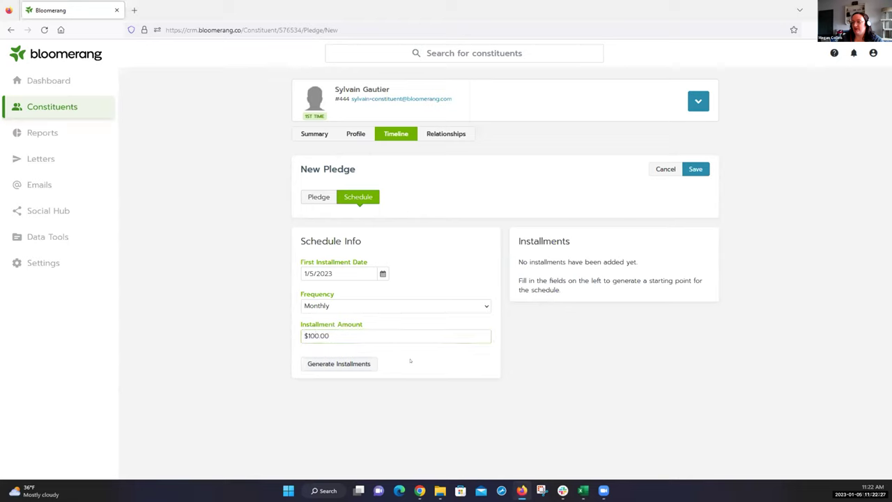
pyautogui.click(338, 365)
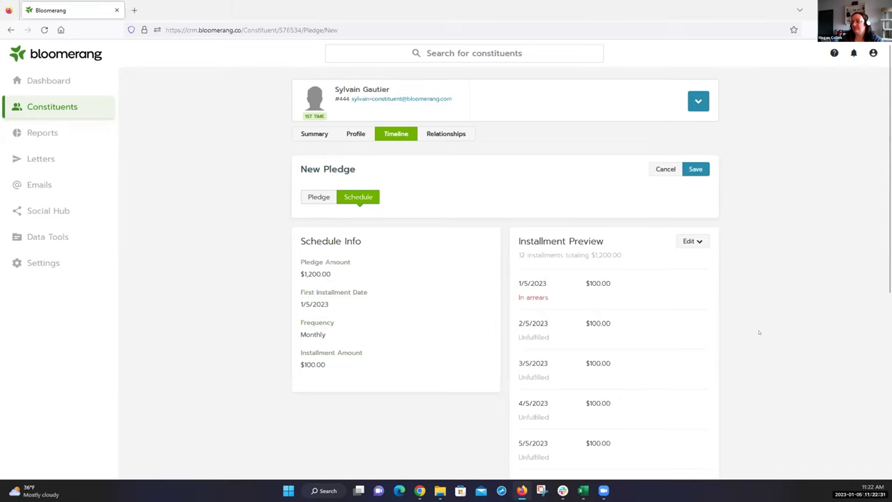
pyautogui.scroll(-2, 761, 324)
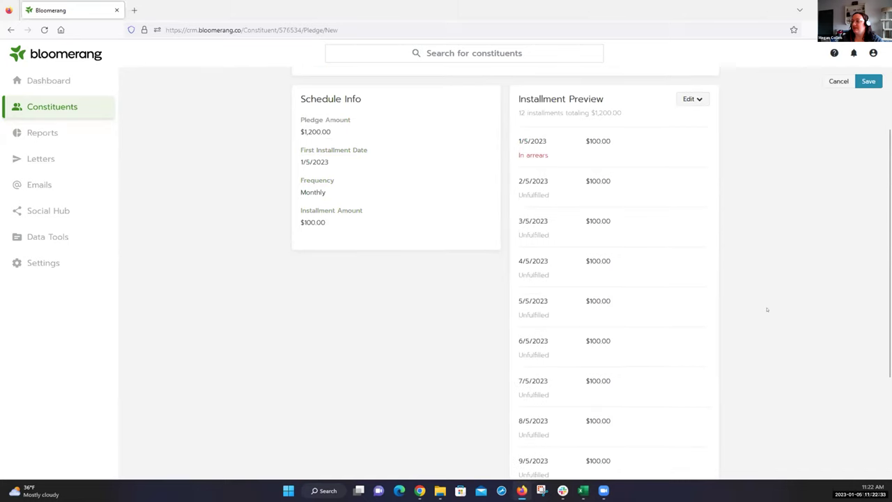
pyautogui.scroll(2, 767, 309)
pyautogui.scroll(-2, 752, 278)
pyautogui.scroll(-3, 751, 278)
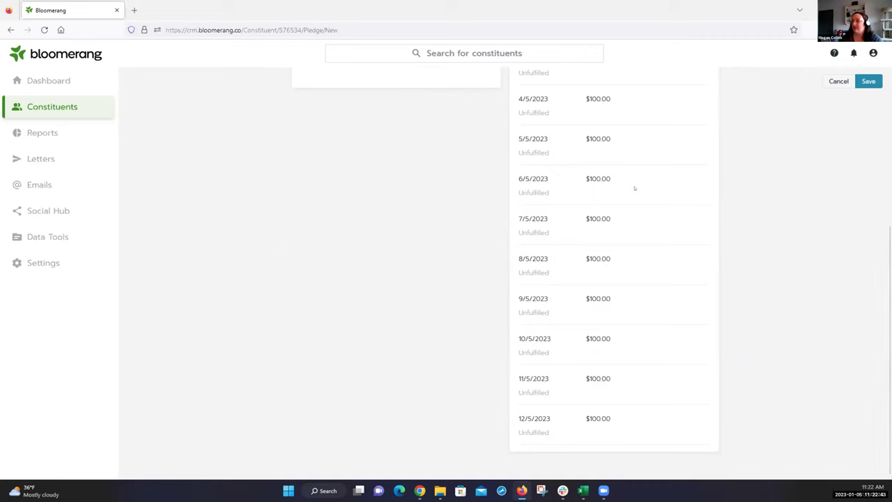
pyautogui.scroll(3, 739, 219)
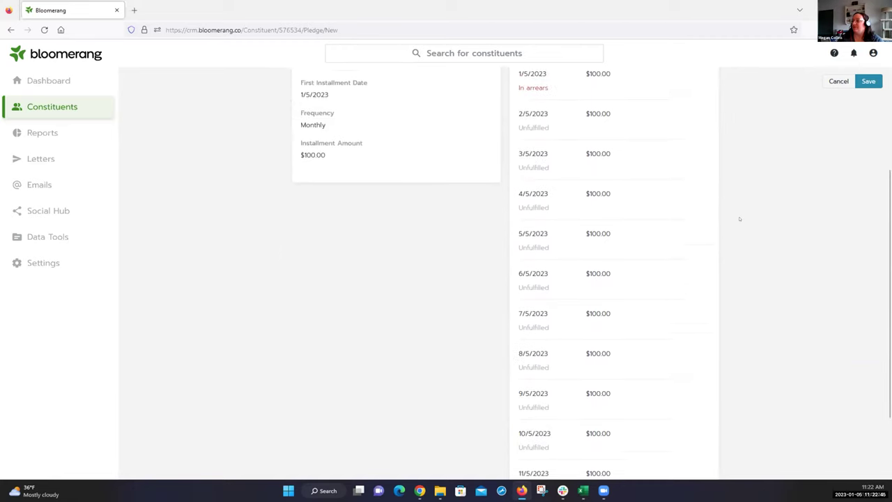
pyautogui.scroll(-2, 739, 218)
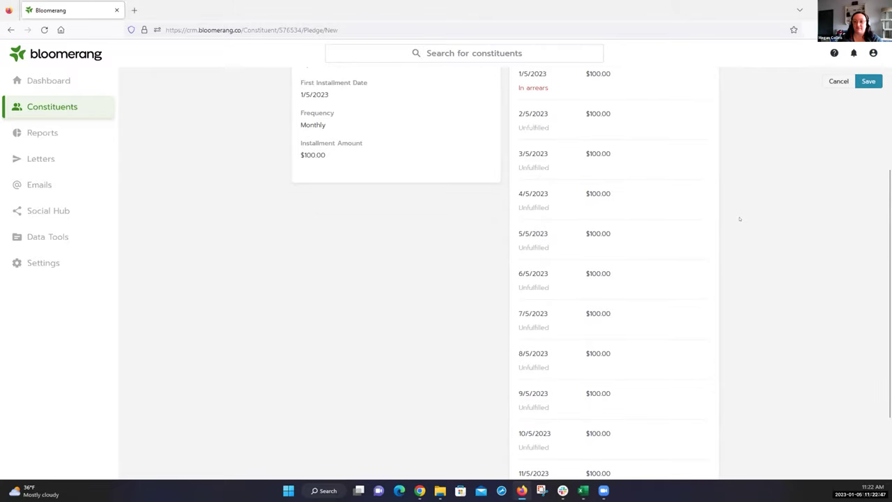
pyautogui.scroll(2, 744, 212)
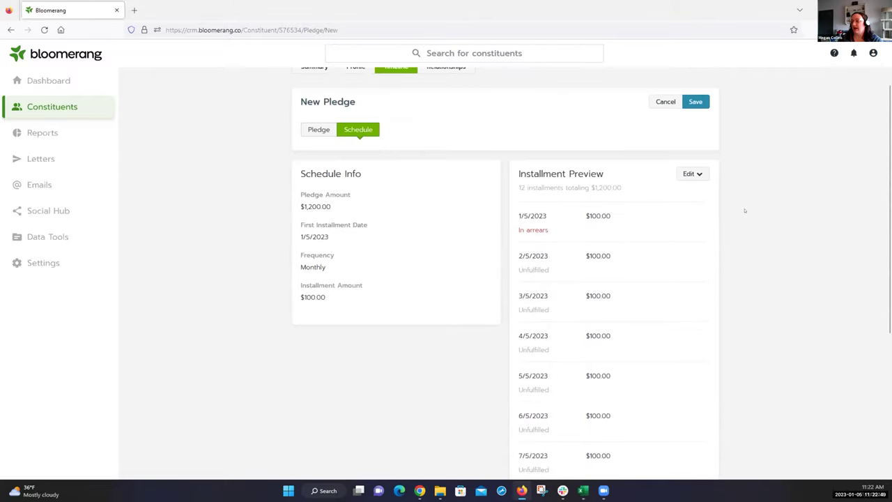
pyautogui.scroll(-2, 744, 213)
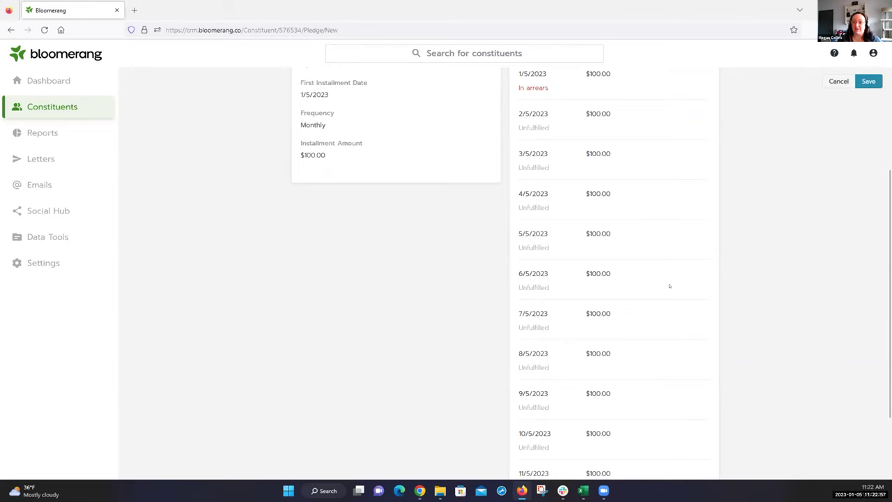
pyautogui.scroll(3, 697, 272)
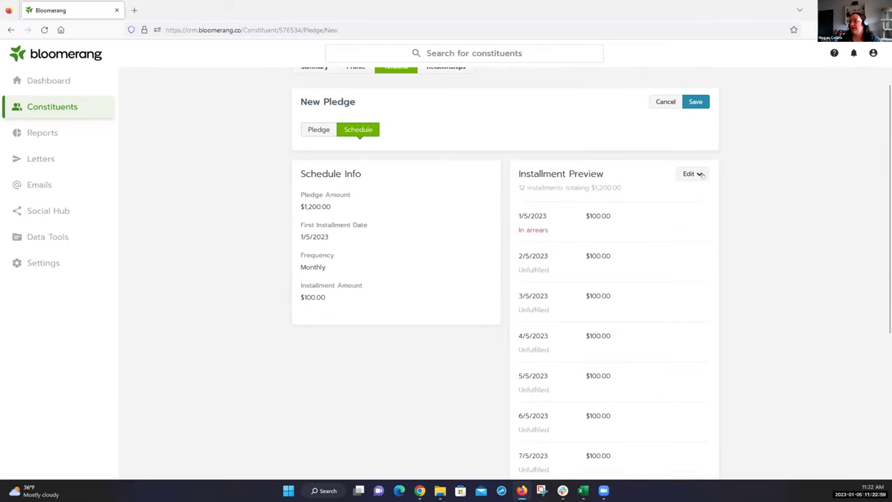
# Step: Edit installments manually, raising the 6/5/2023 installment to $200.00
pyautogui.click(697, 173)
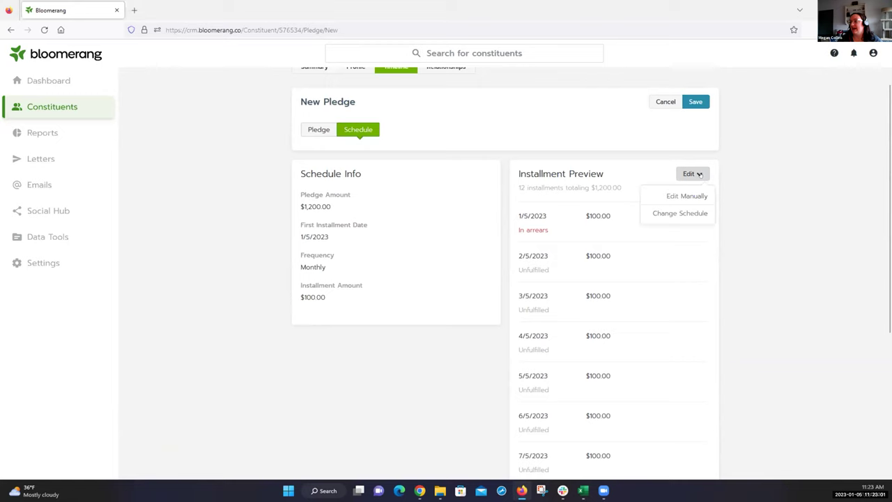
pyautogui.click(656, 197)
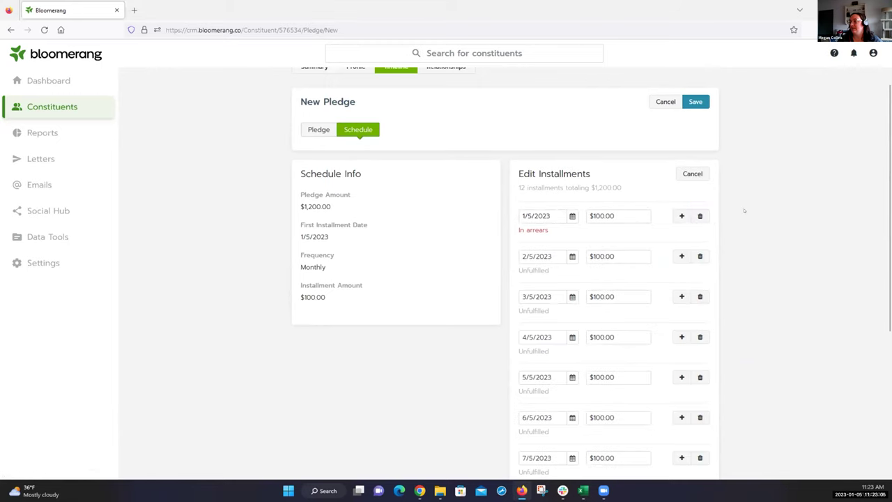
pyautogui.scroll(-4, 743, 211)
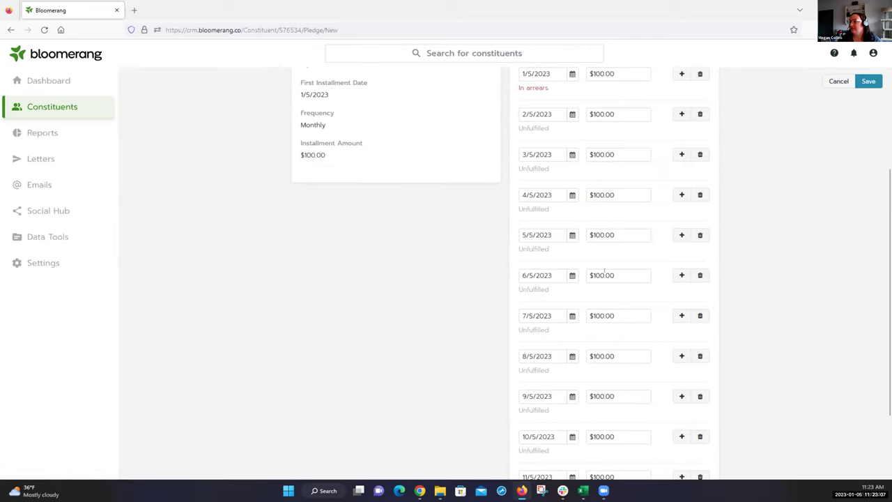
pyautogui.click(591, 275)
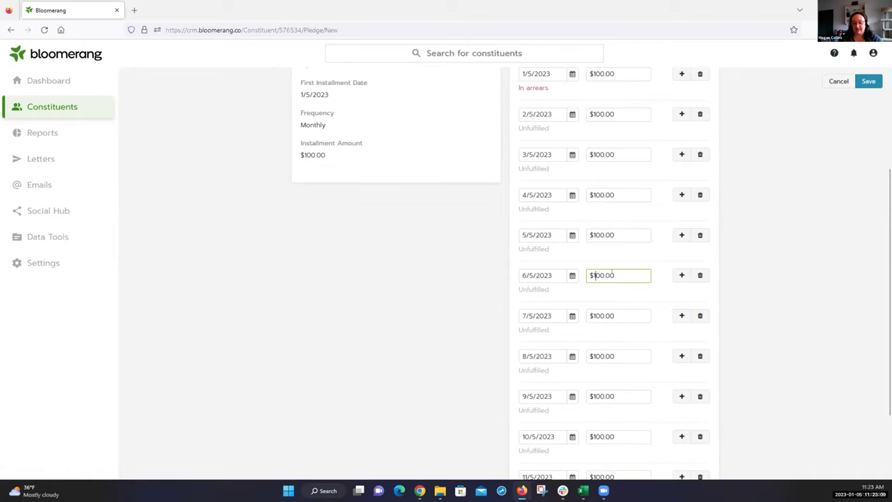
pyautogui.press('Delete')
pyautogui.write('2')
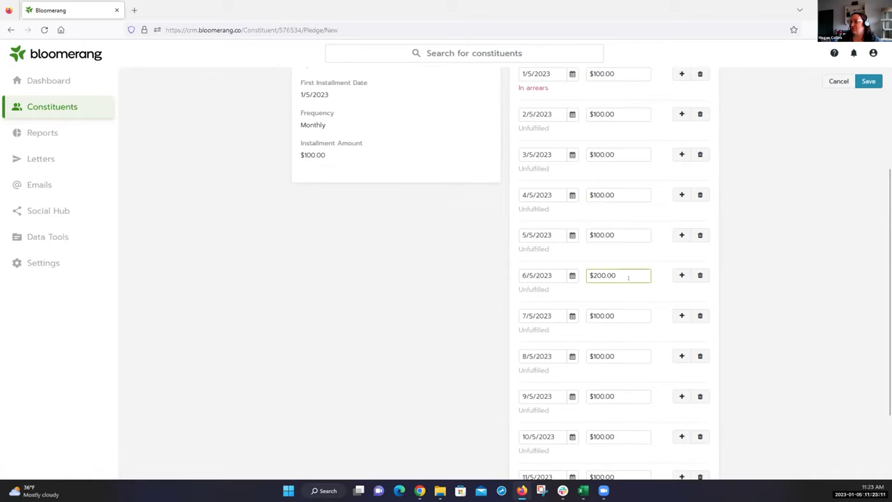
pyautogui.click(656, 287)
# Step: Delete the 12/5/2023 installment, leaving 11 installments totaling $1,200.00
pyautogui.scroll(-3, 655, 290)
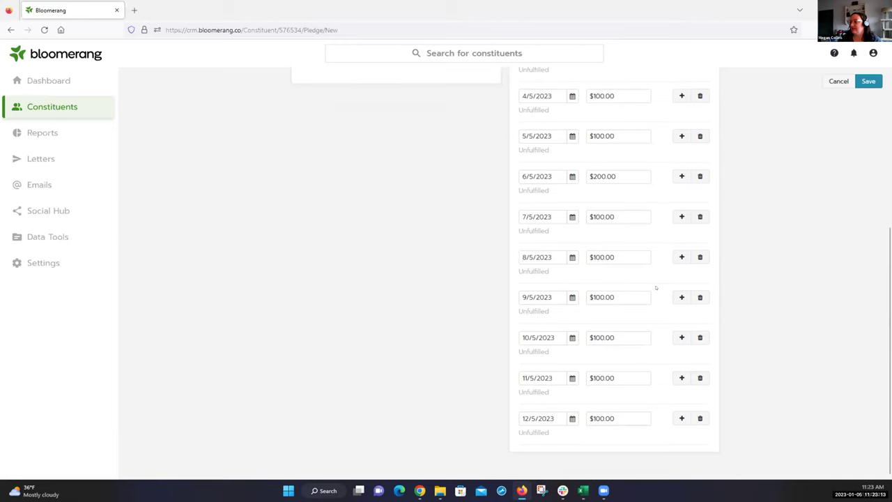
pyautogui.click(701, 418)
pyautogui.scroll(5, 752, 391)
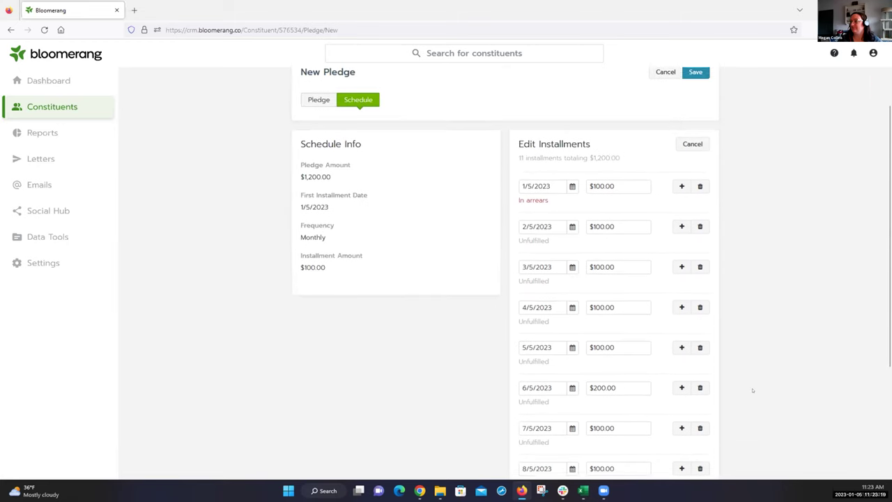
pyautogui.scroll(-1, 753, 391)
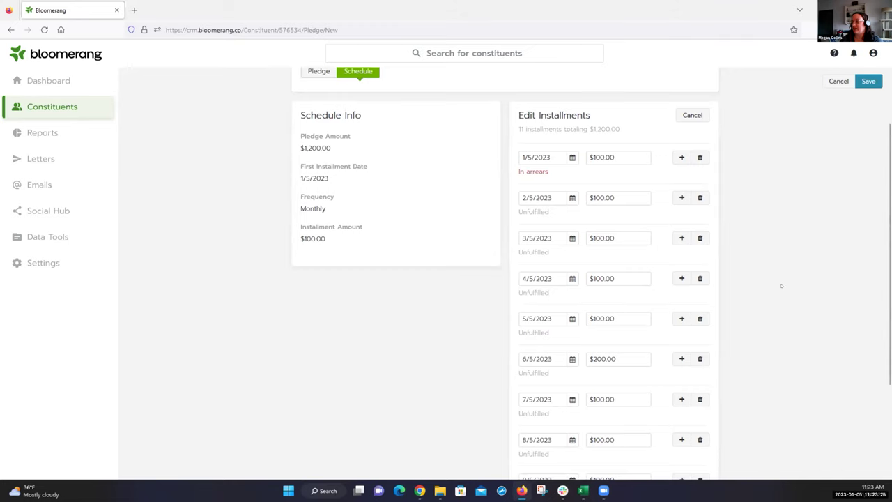
pyautogui.scroll(-2, 781, 286)
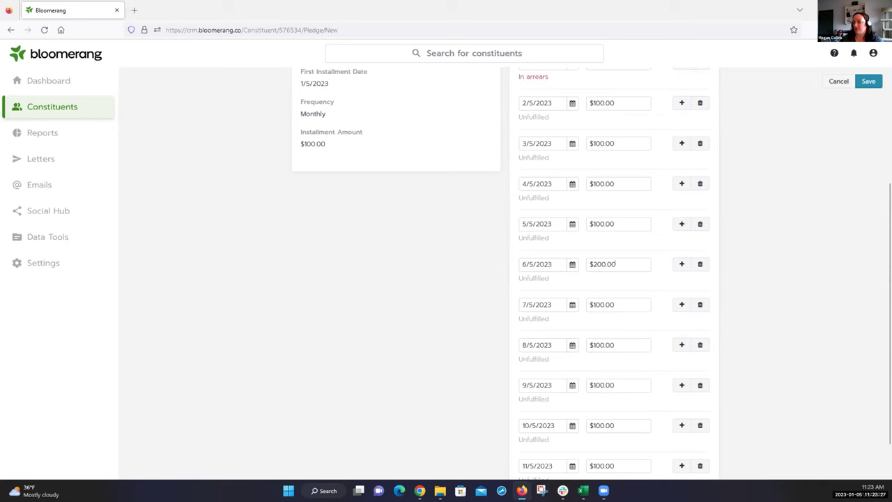
pyautogui.scroll(-1, 627, 276)
pyautogui.scroll(6, 617, 256)
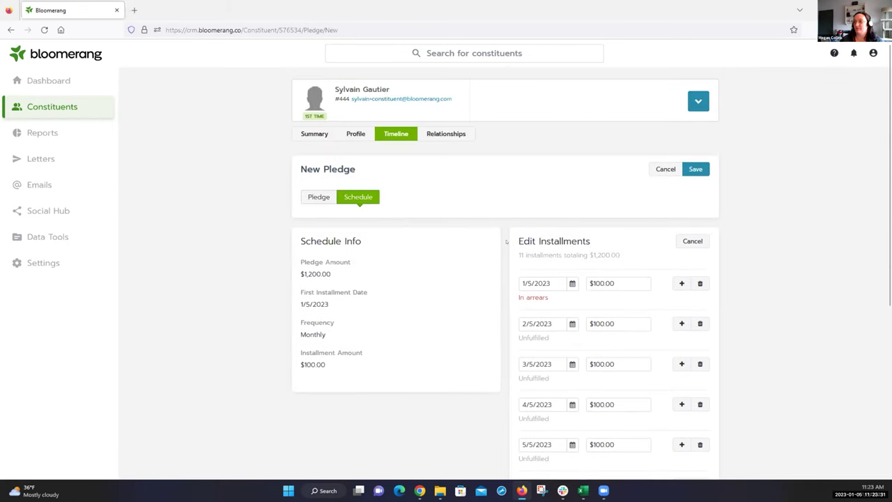
# Step: Set the $1,200.00 Building Fund pledge's autopayment method to None and save the pledge
pyautogui.click(695, 171)
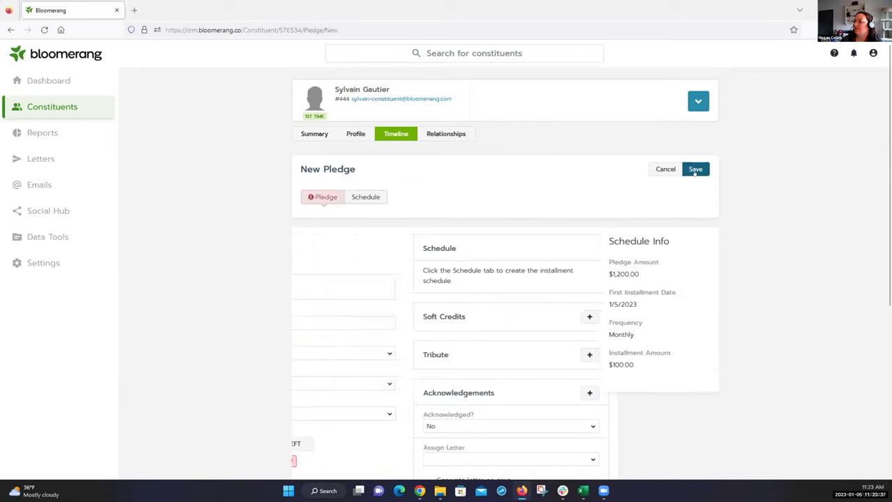
pyautogui.scroll(-1, 367, 329)
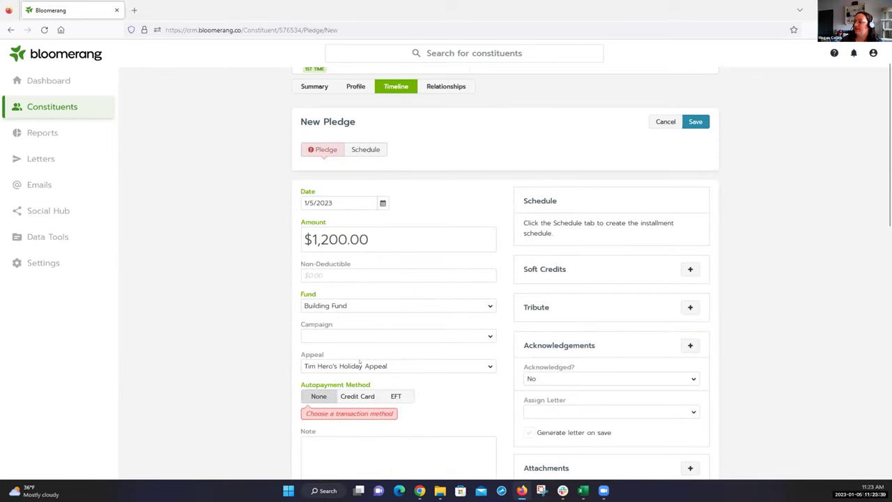
pyautogui.click(357, 396)
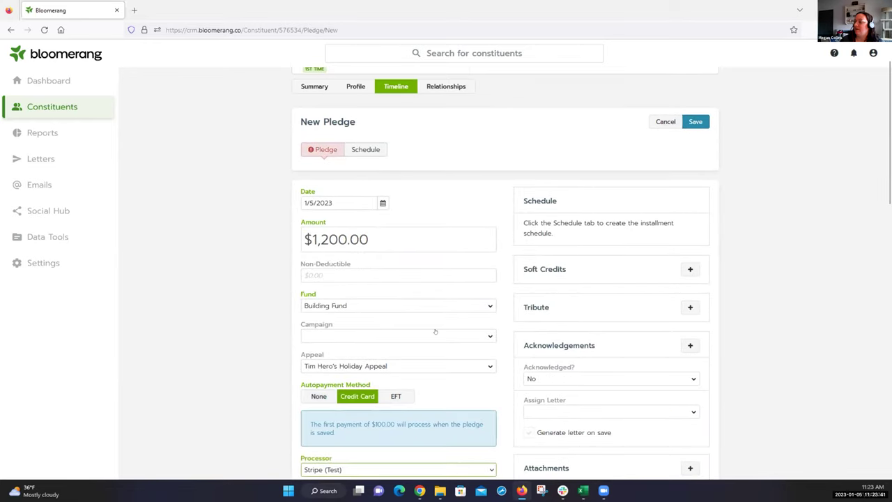
pyautogui.scroll(-2, 435, 331)
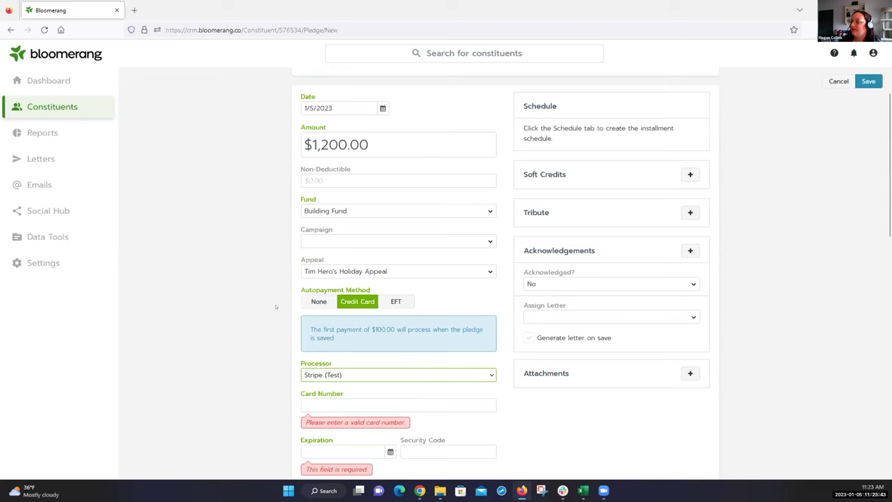
pyautogui.scroll(-1, 277, 307)
pyautogui.click(319, 254)
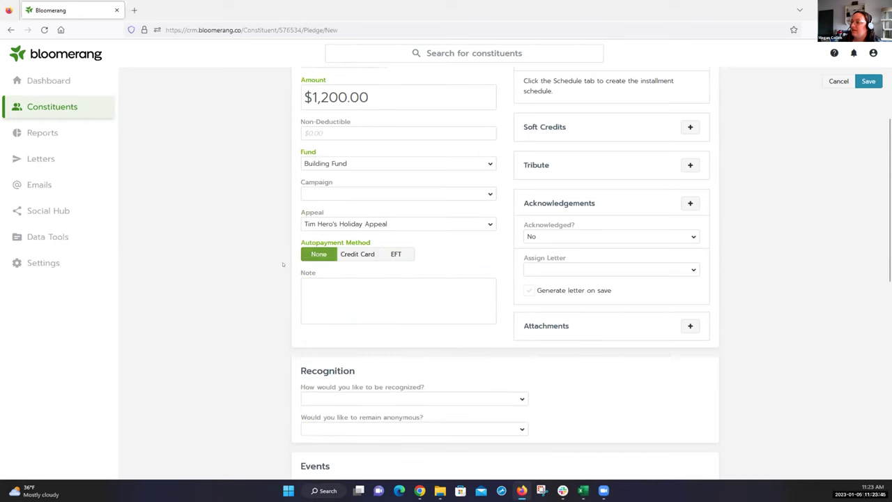
pyautogui.scroll(3, 283, 264)
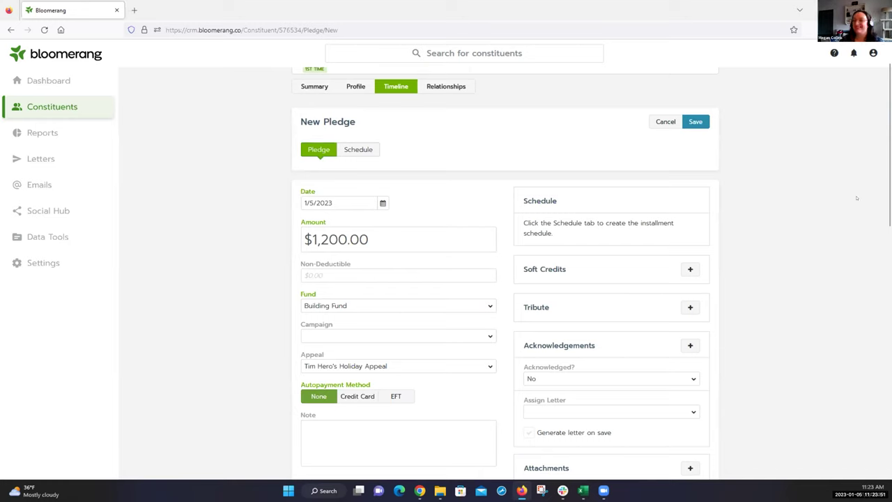
pyautogui.click(695, 122)
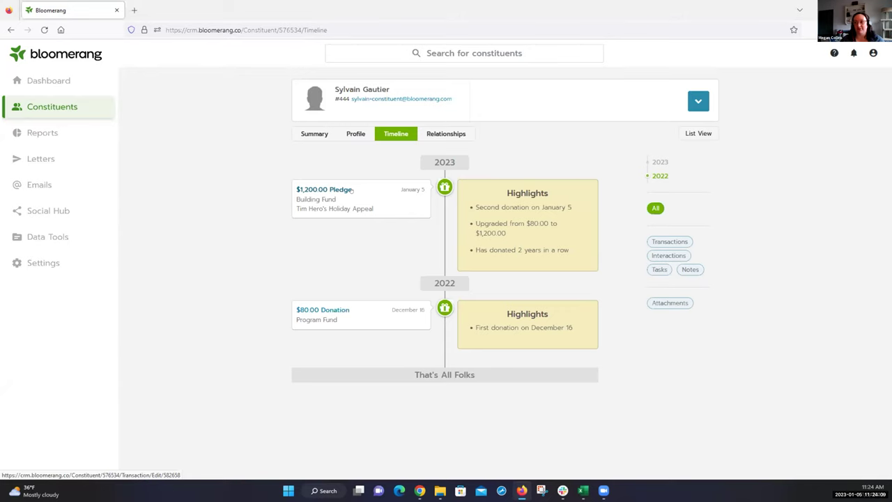
# Step: Start a new payment on the $1,200.00 pledge with an amount of $100.00
pyautogui.click(333, 190)
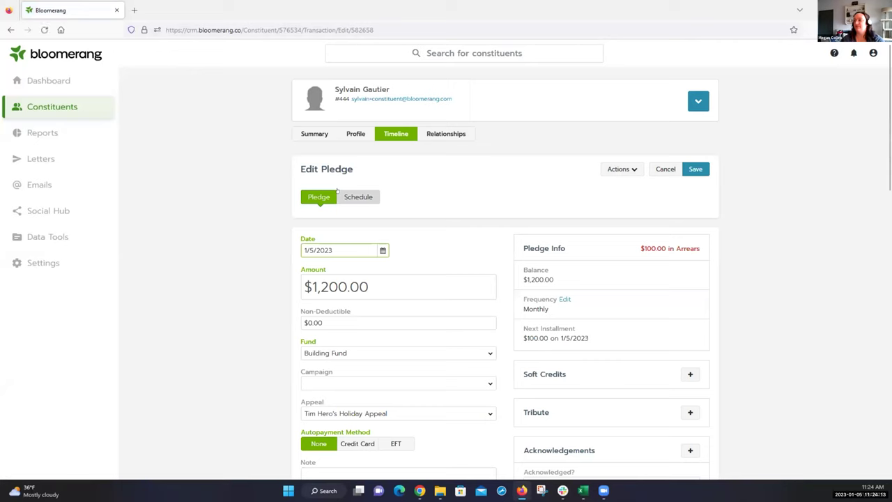
pyautogui.click(626, 169)
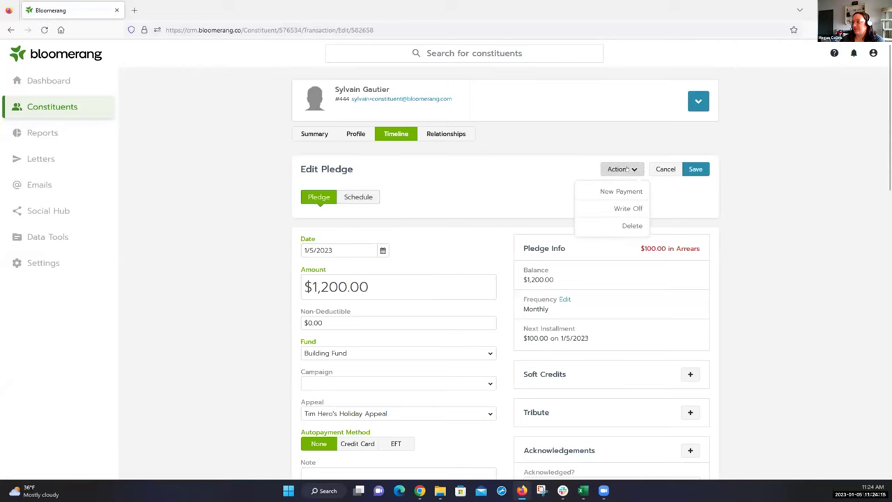
pyautogui.click(620, 192)
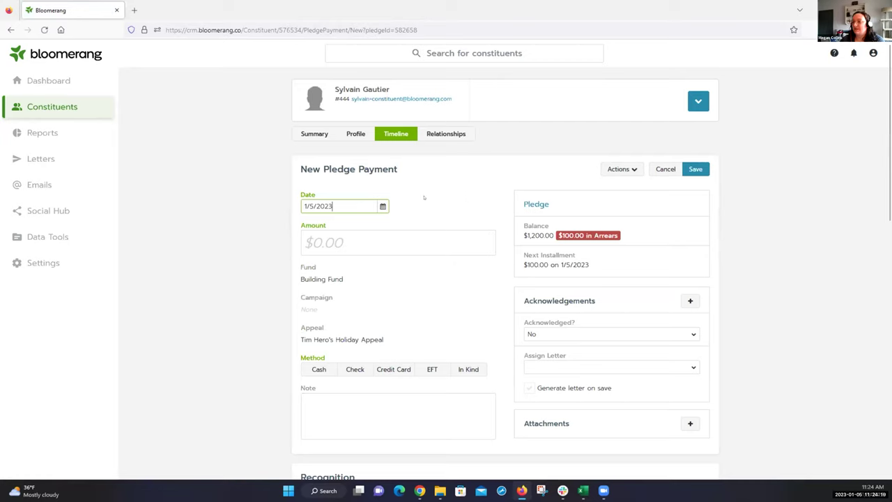
pyautogui.click(384, 237)
pyautogui.write('1')
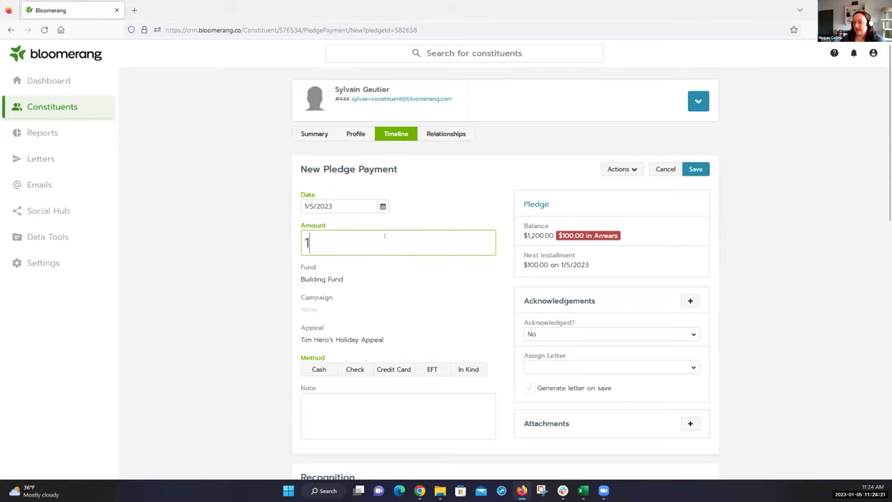
pyautogui.write('00')
pyautogui.click(462, 203)
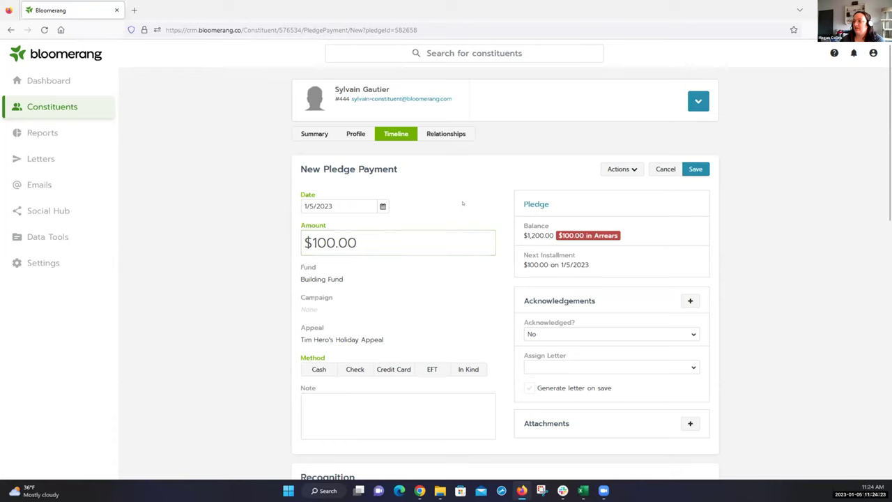
# Step: Record the $100.00 payment as a check, number 123, and save it
pyautogui.scroll(-1, 432, 198)
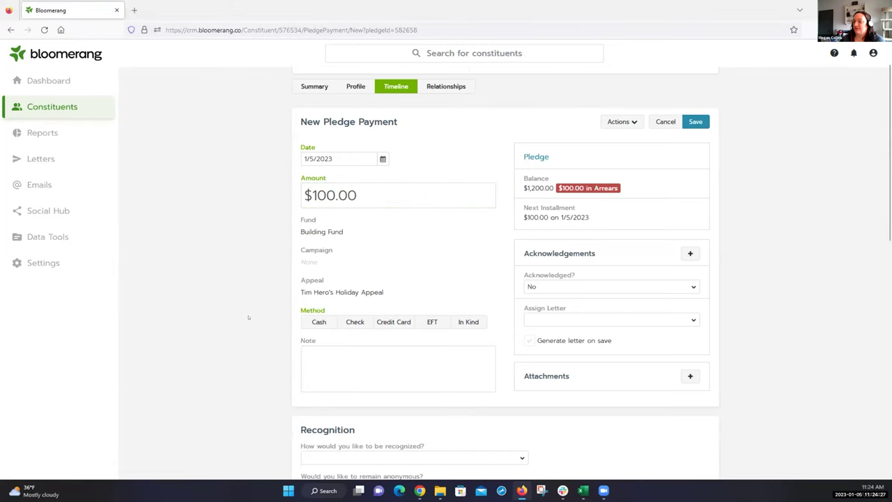
pyautogui.click(354, 322)
pyautogui.click(322, 351)
pyautogui.write('123')
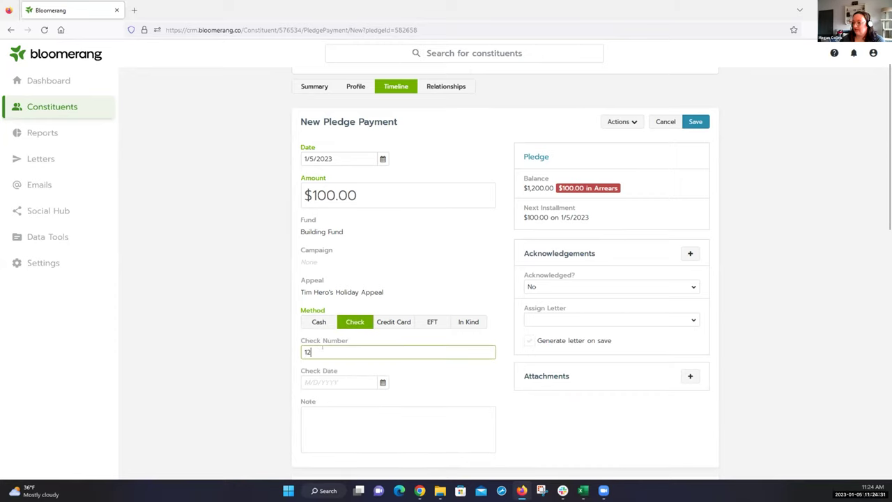
pyautogui.click(268, 344)
pyautogui.scroll(-1, 277, 345)
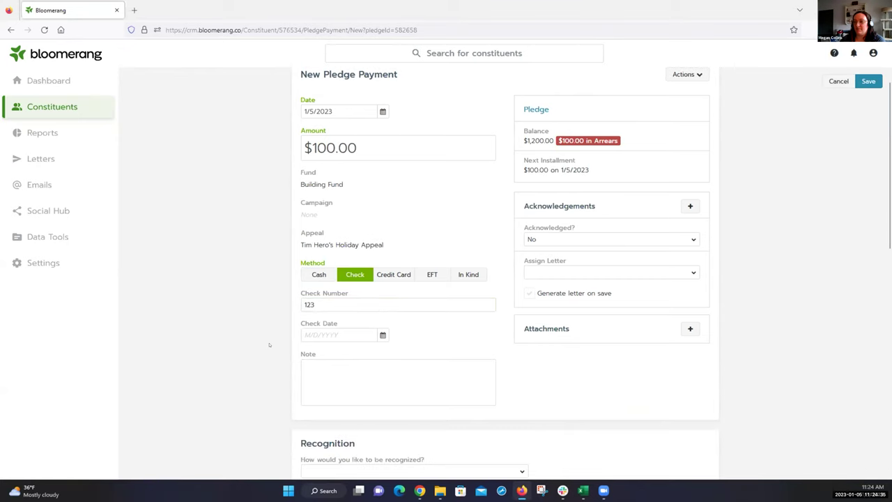
pyautogui.scroll(1, 269, 344)
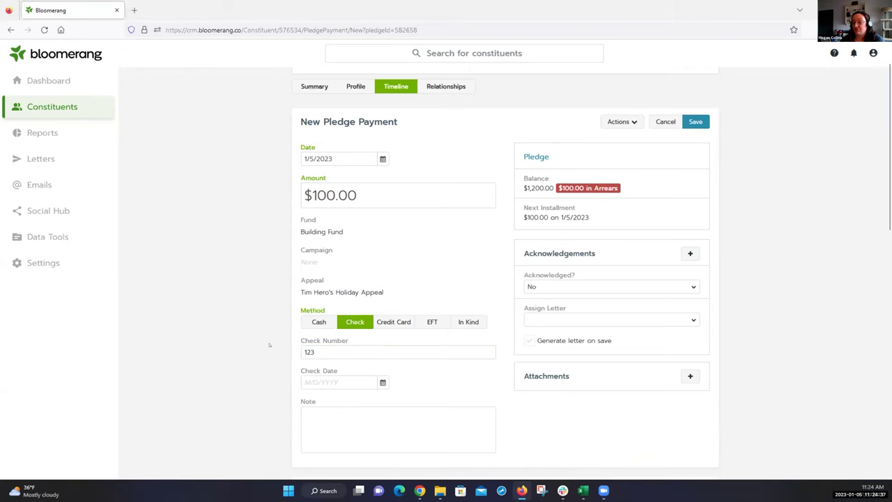
pyautogui.scroll(-1, 269, 345)
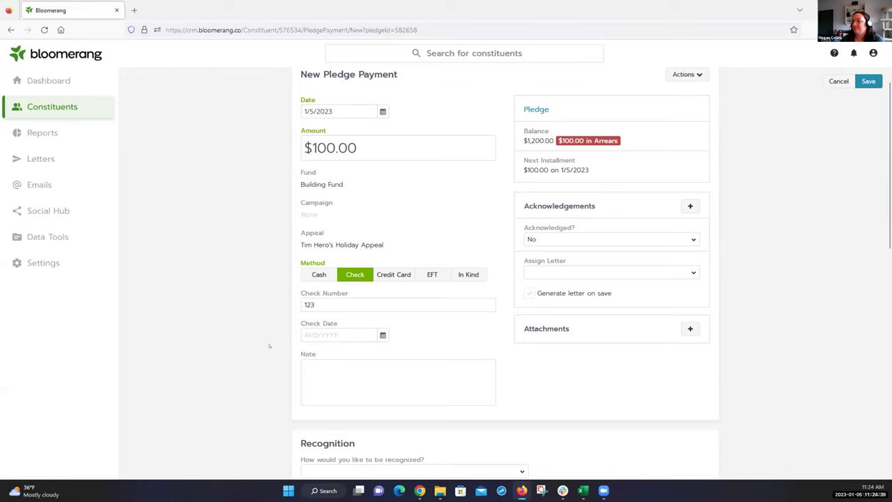
pyautogui.scroll(2, 269, 345)
pyautogui.click(695, 168)
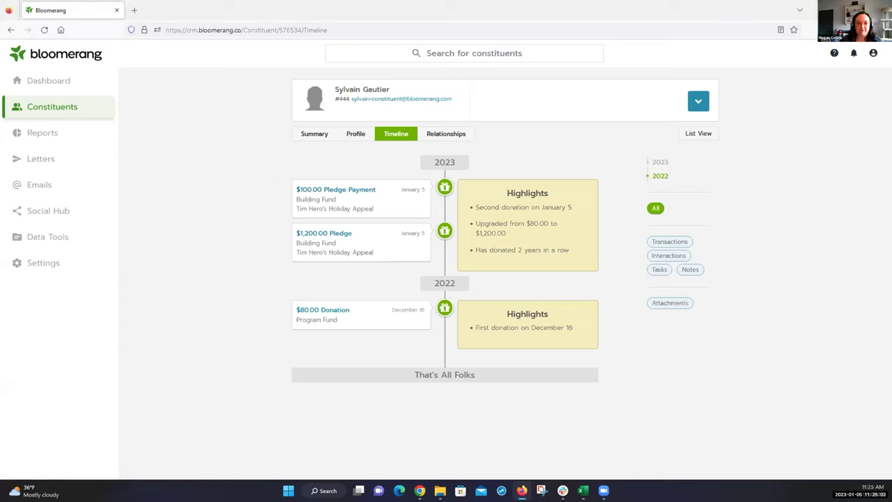
# Step: Search for another constituent by name, open their record, and list the new-record options
pyautogui.click(414, 51)
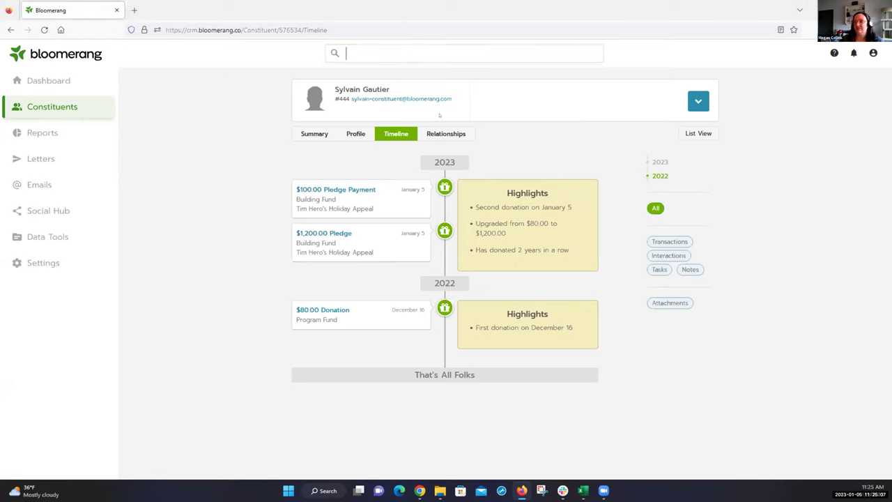
pyautogui.write('felix')
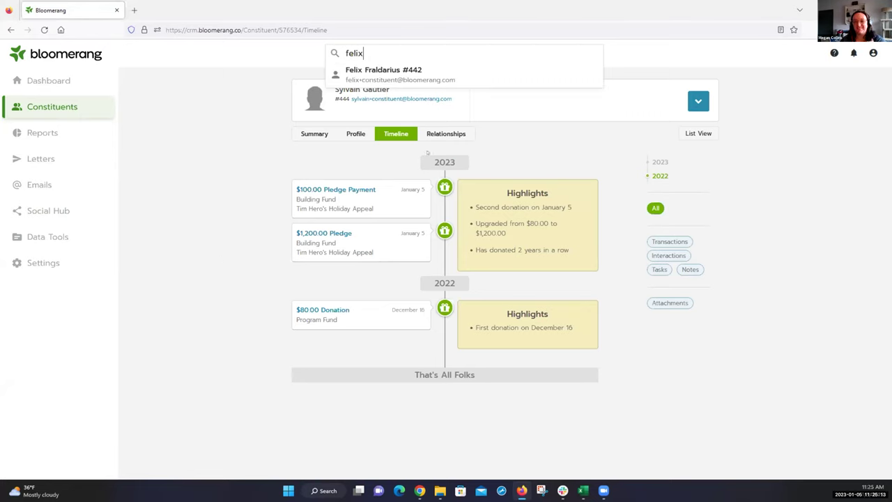
pyautogui.click(460, 78)
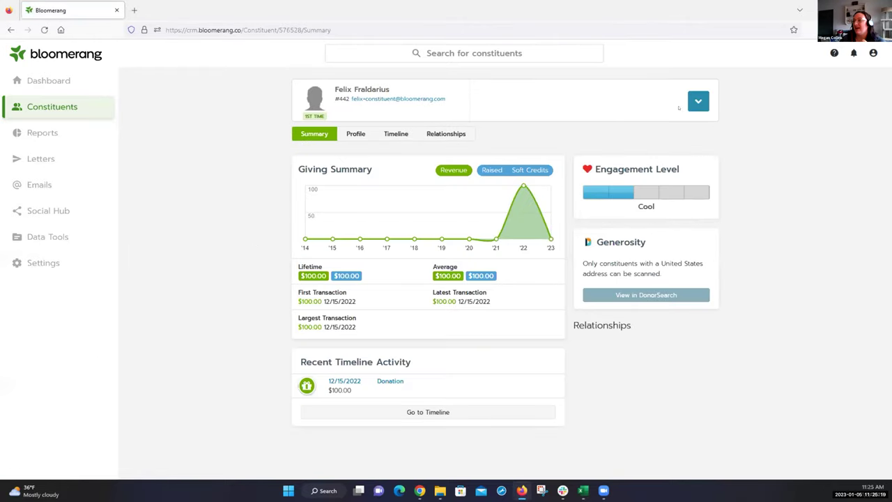
pyautogui.click(698, 102)
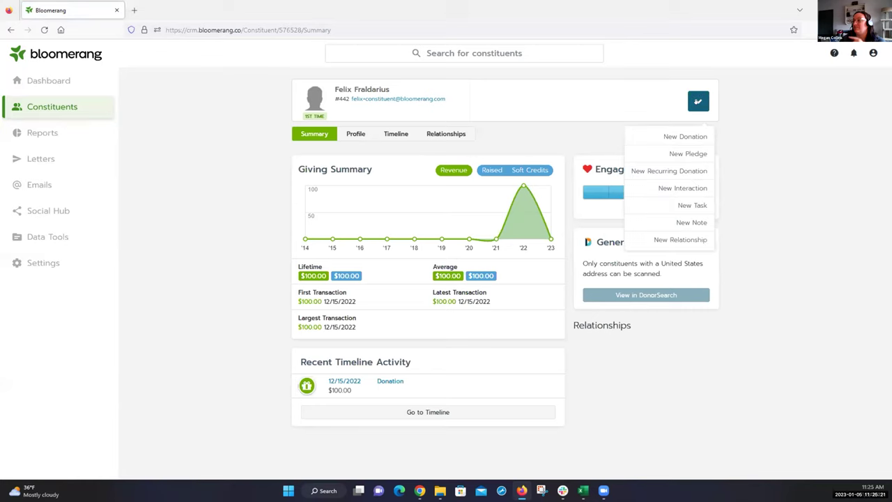
# Step: Start a new $15.00 recurring donation to the Building Fund with Monthly frequency
pyautogui.click(669, 170)
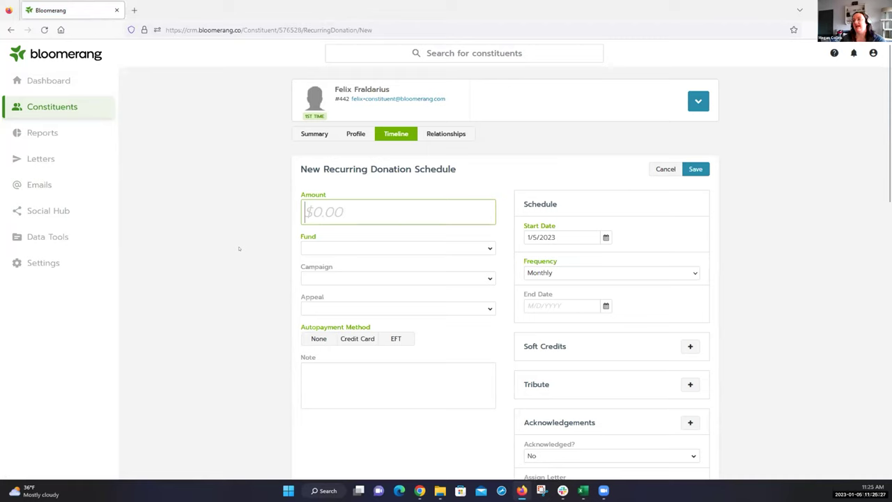
pyautogui.write('15')
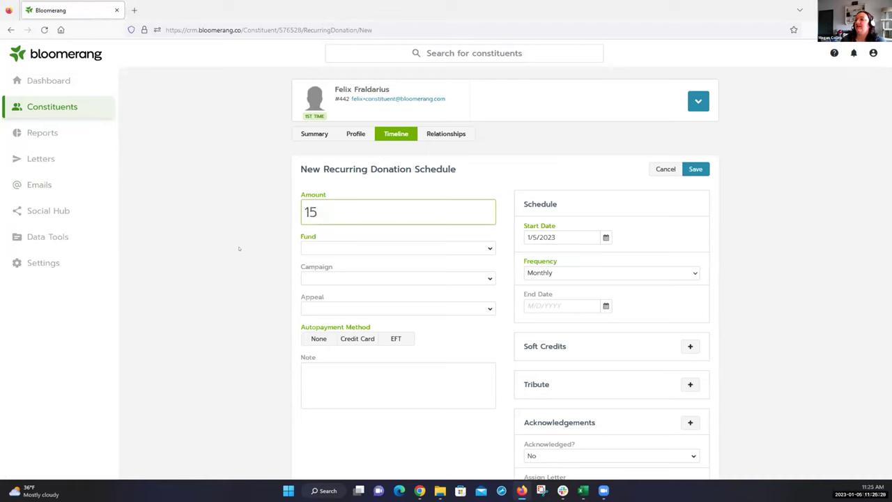
pyautogui.press('Tab')
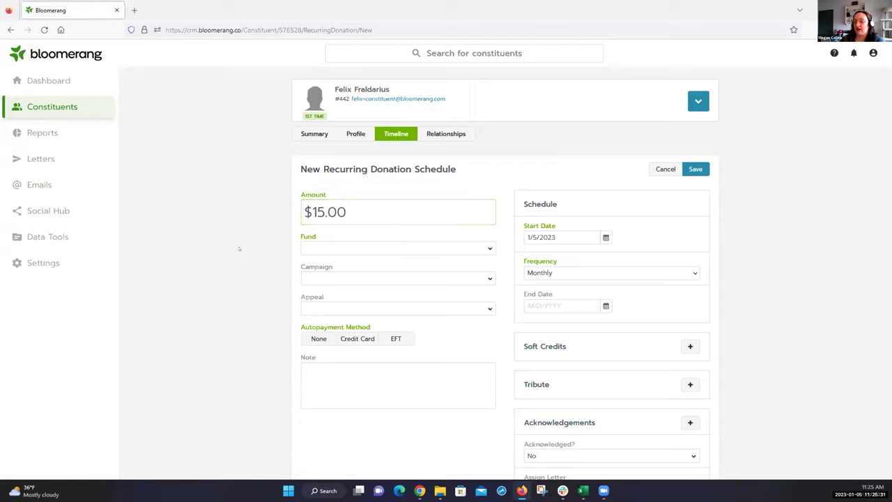
pyautogui.click(490, 248)
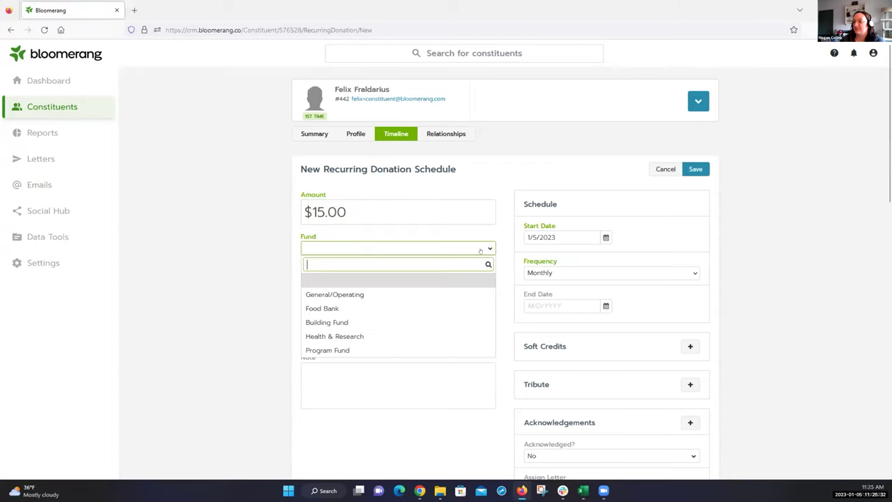
pyautogui.click(396, 321)
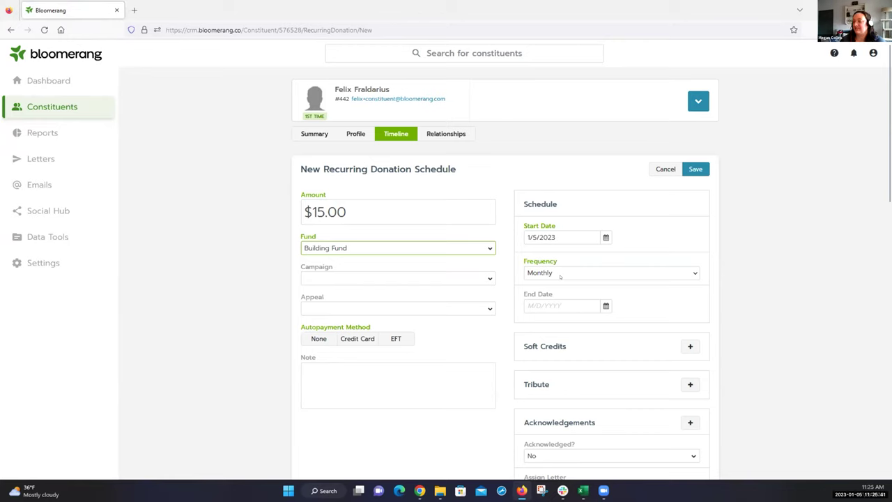
pyautogui.click(568, 276)
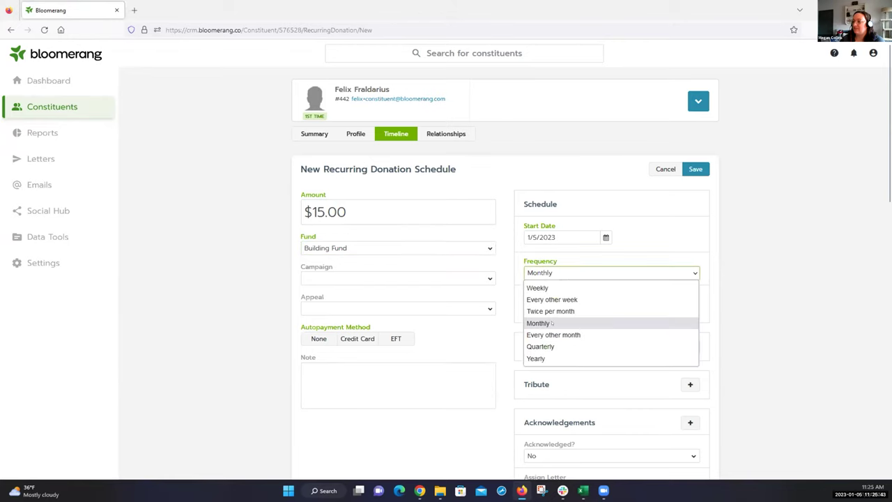
pyautogui.click(520, 278)
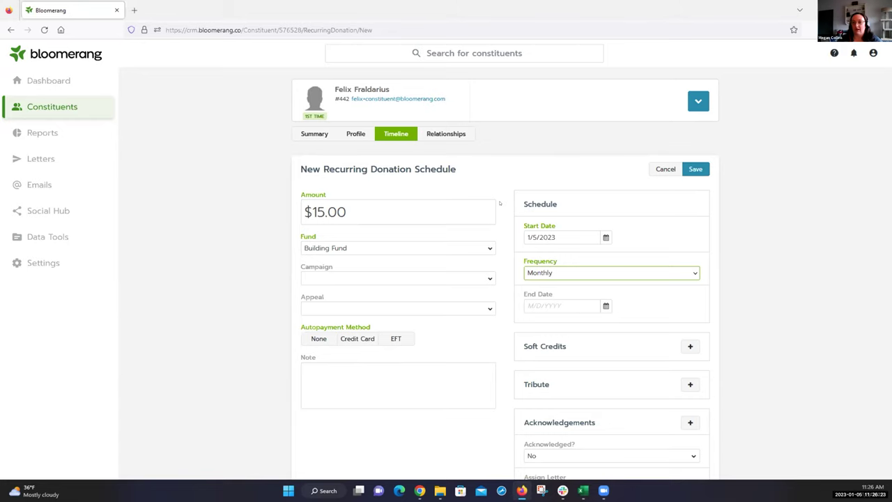
pyautogui.scroll(-1, 502, 251)
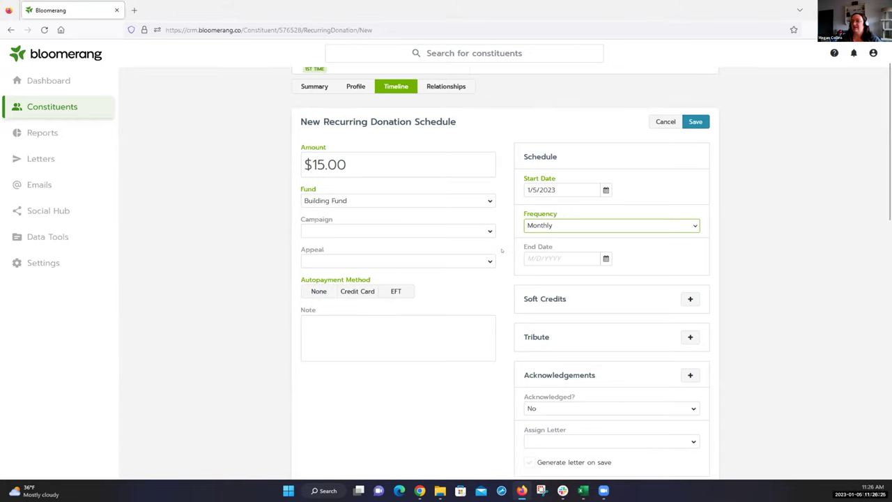
# Step: Pay the recurring donation by credit card, entering the card number, expiry and security code
pyautogui.click(353, 293)
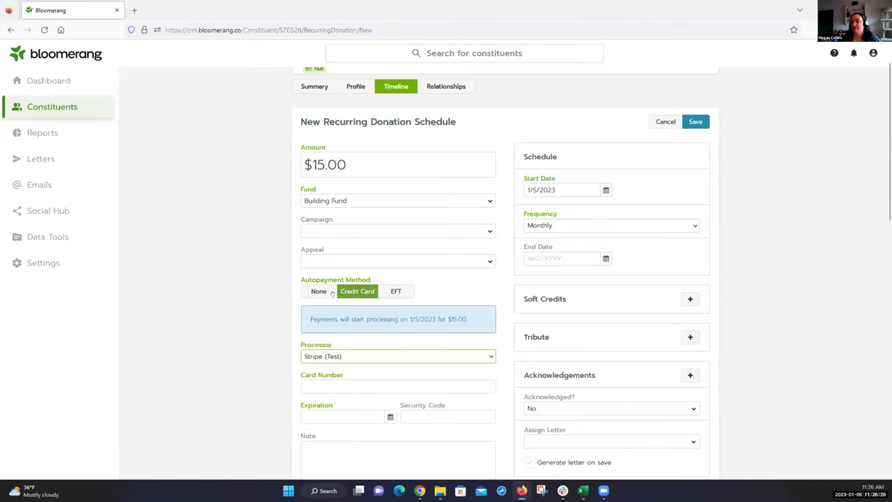
pyautogui.scroll(-1, 261, 288)
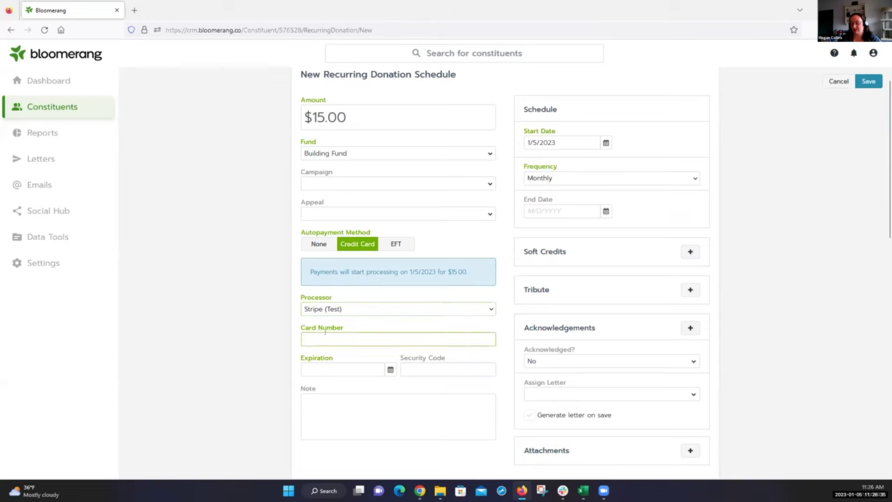
pyautogui.write('424')
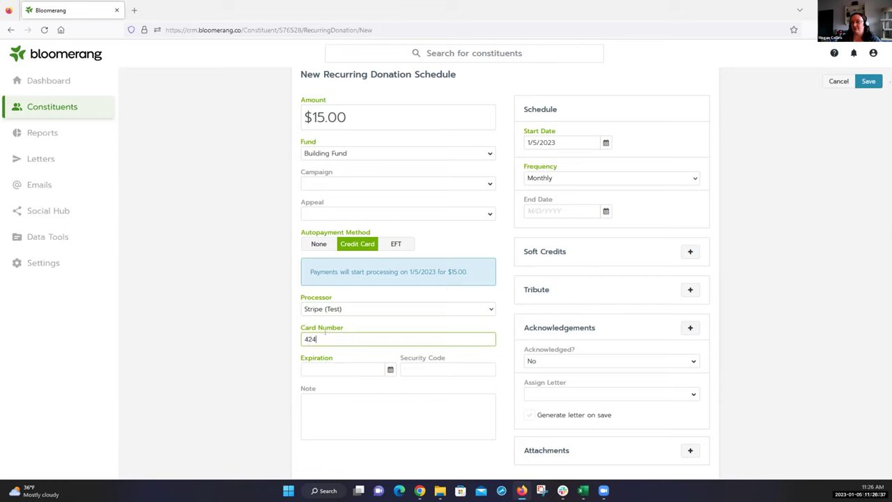
pyautogui.write('2 4242 4242 4242')
pyautogui.click(338, 367)
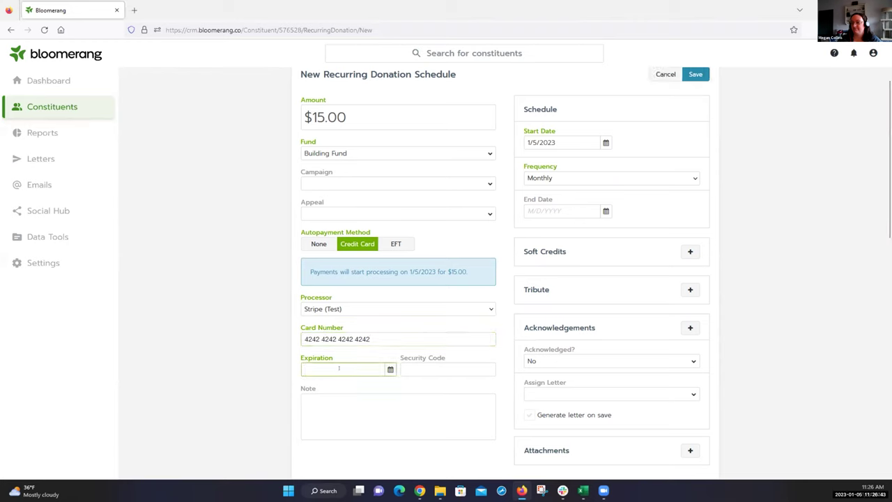
pyautogui.write('12/24')
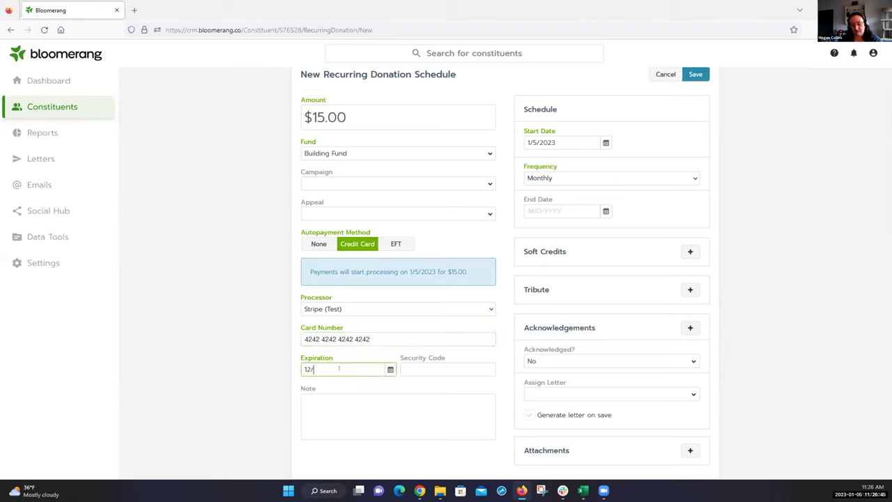
pyautogui.click(427, 367)
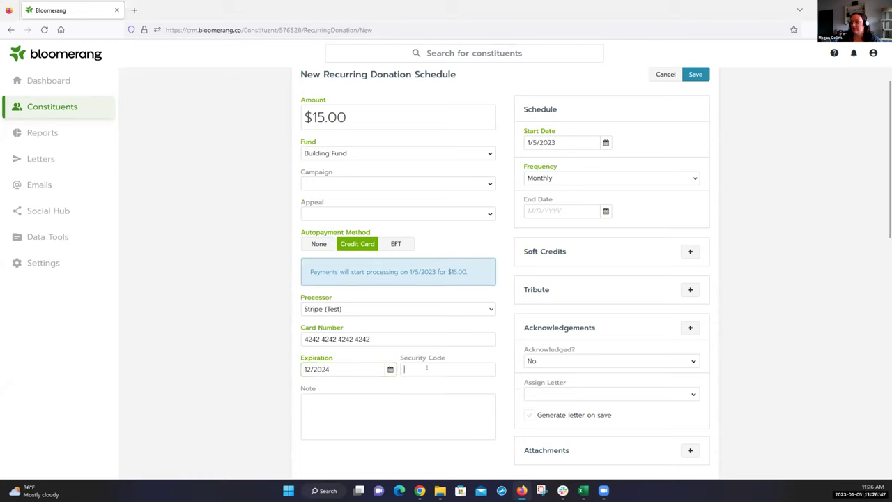
pyautogui.write('123')
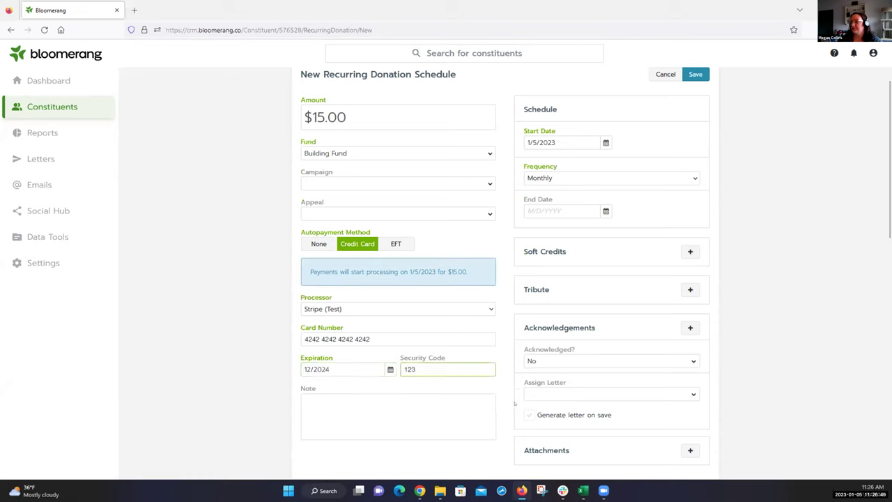
pyautogui.click(500, 390)
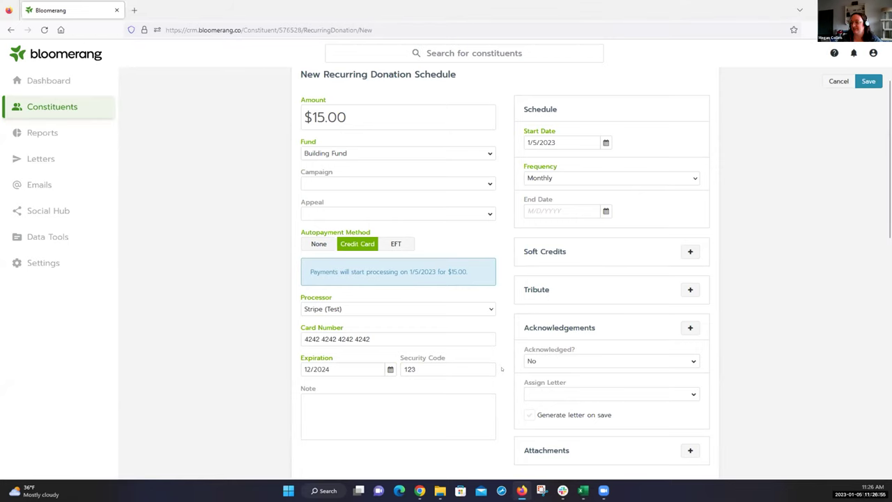
# Step: Set 'remain anonymous?' to Yes and save the recurring donation schedule
pyautogui.scroll(-1, 501, 369)
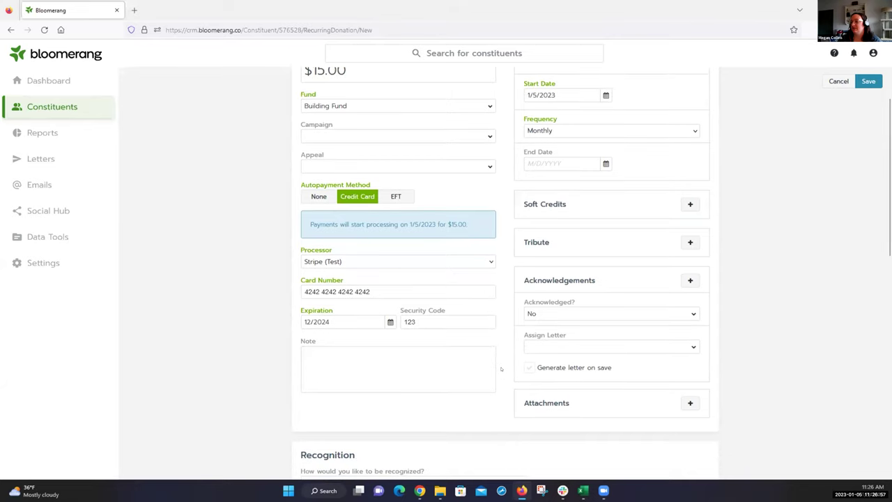
pyautogui.scroll(-3, 501, 369)
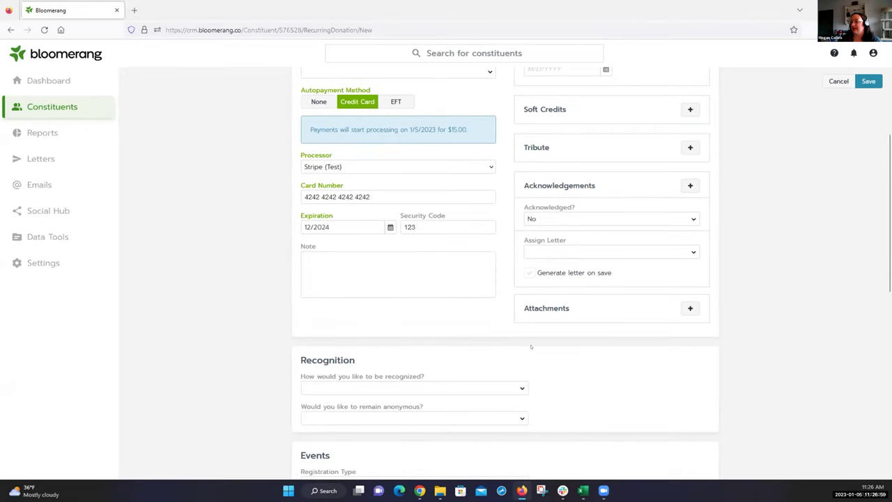
pyautogui.click(523, 370)
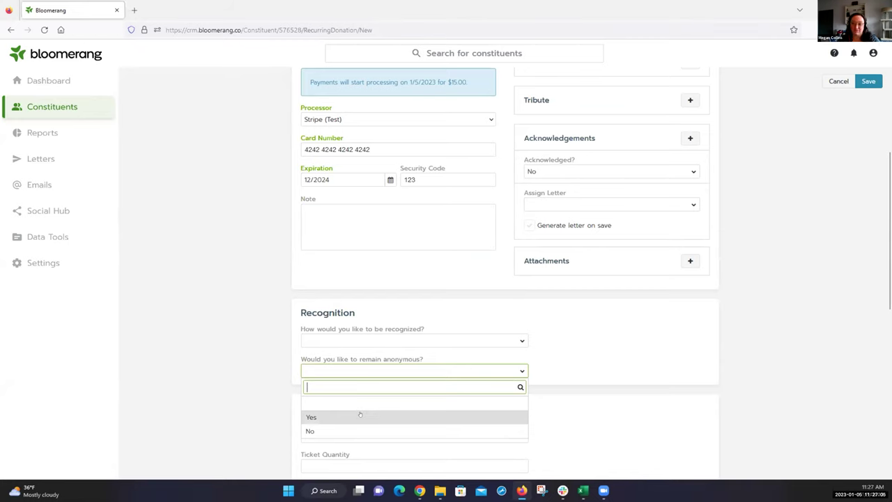
pyautogui.click(337, 418)
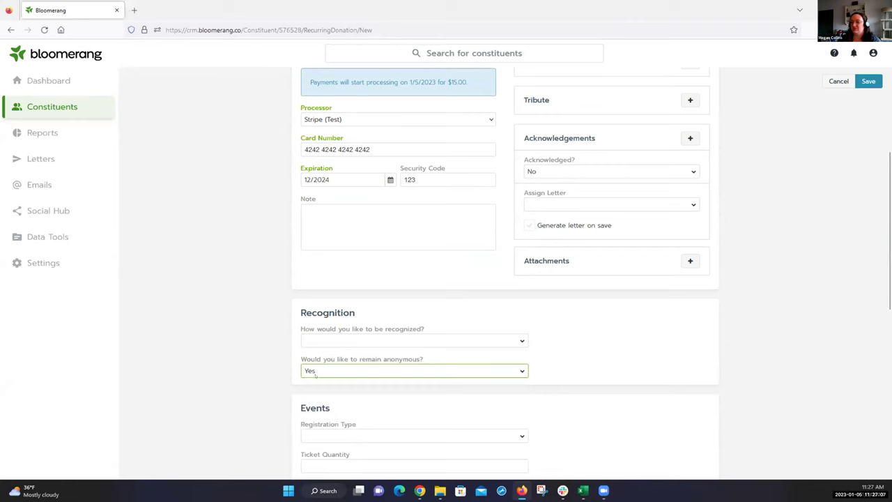
pyautogui.scroll(5, 760, 336)
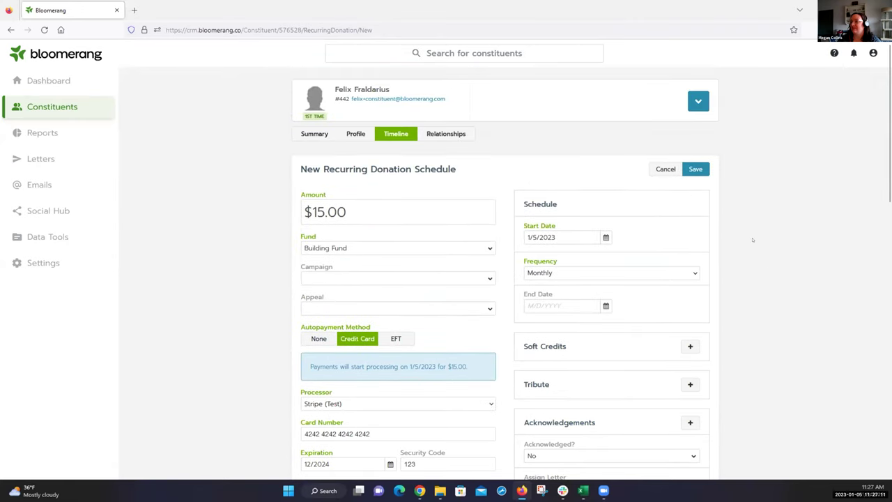
pyautogui.click(700, 170)
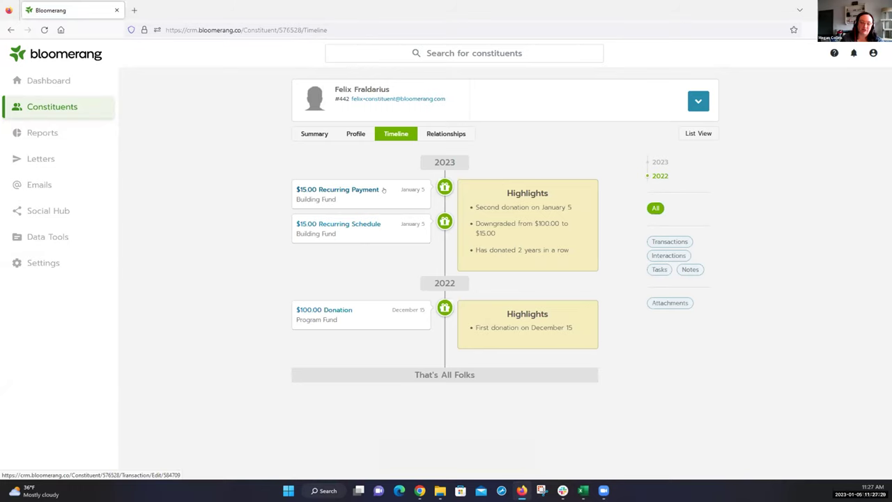
# Step: Review the $15.00 Recurring Schedule details, then cancel back to the timeline unchanged
pyautogui.click(366, 226)
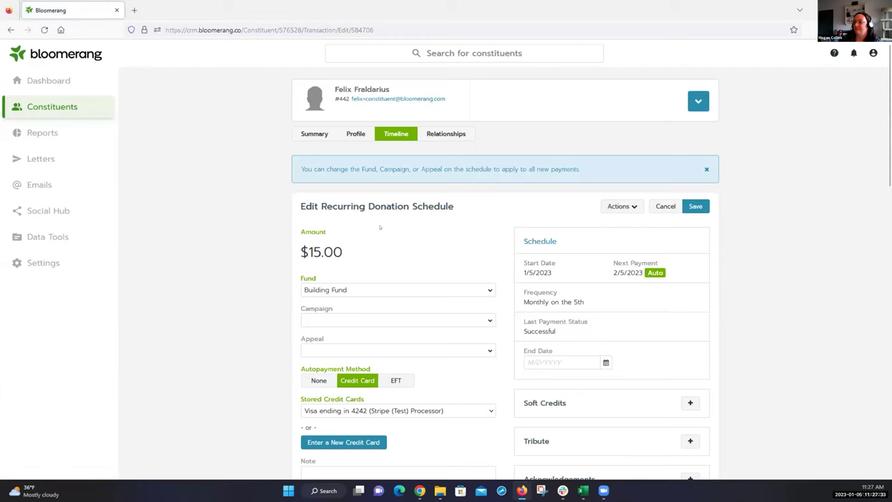
pyautogui.scroll(-1, 499, 233)
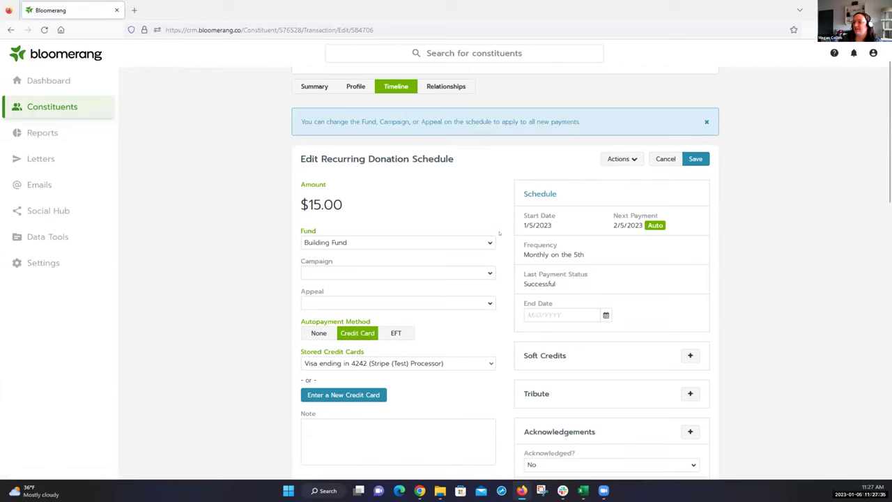
pyautogui.scroll(-1, 273, 244)
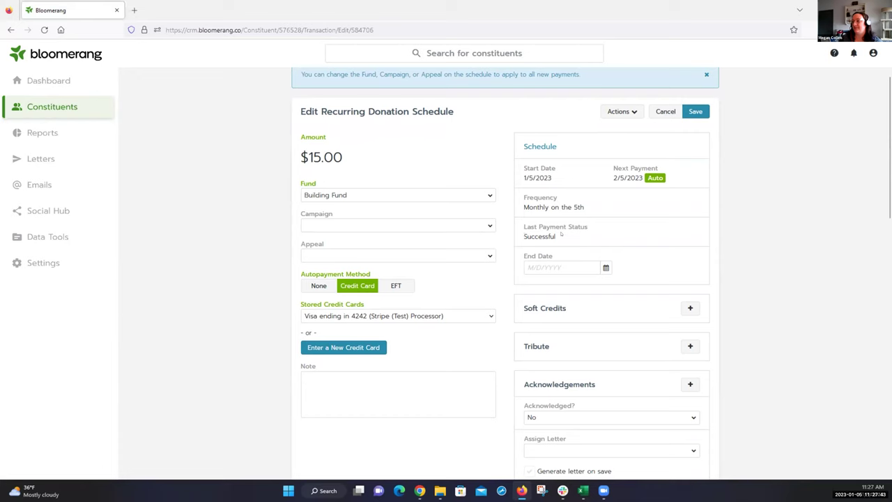
pyautogui.click(665, 112)
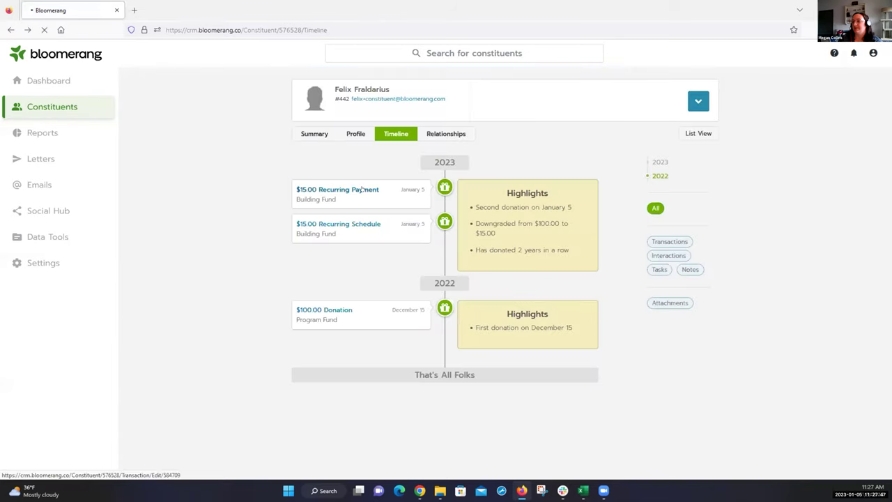
pyautogui.click(364, 190)
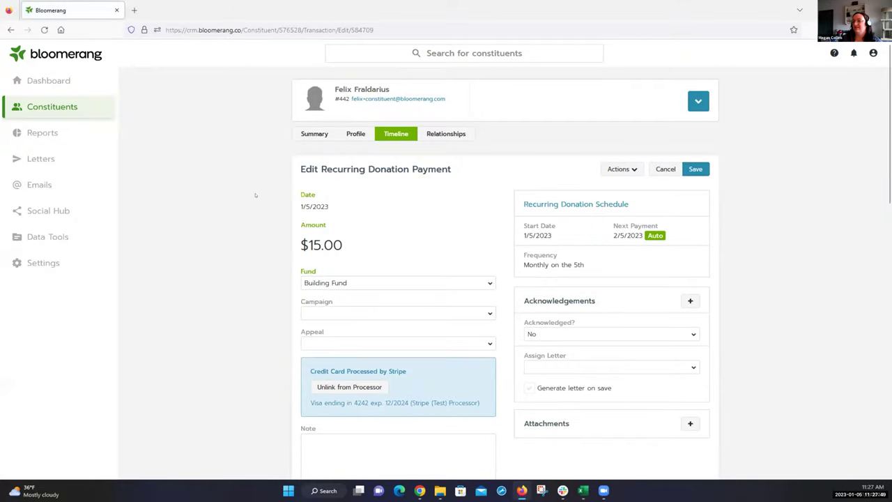
pyautogui.scroll(-1, 302, 285)
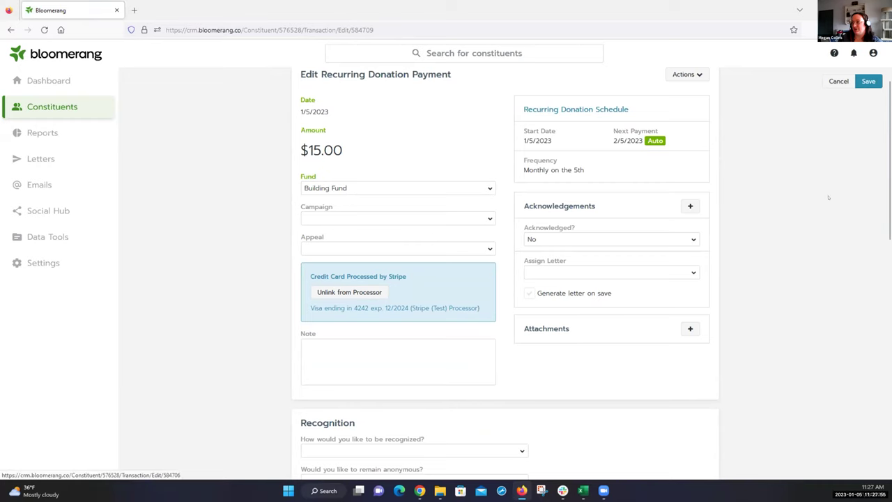
pyautogui.scroll(2, 828, 197)
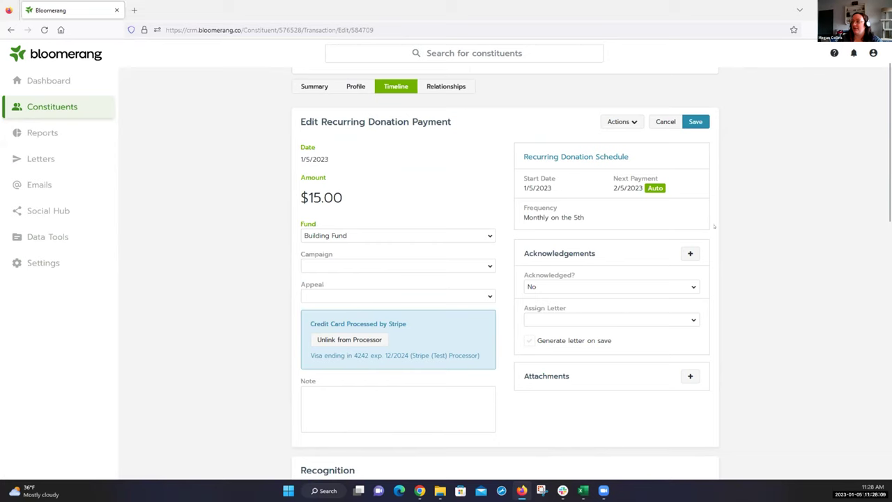
pyautogui.scroll(2, 713, 226)
pyautogui.click(665, 170)
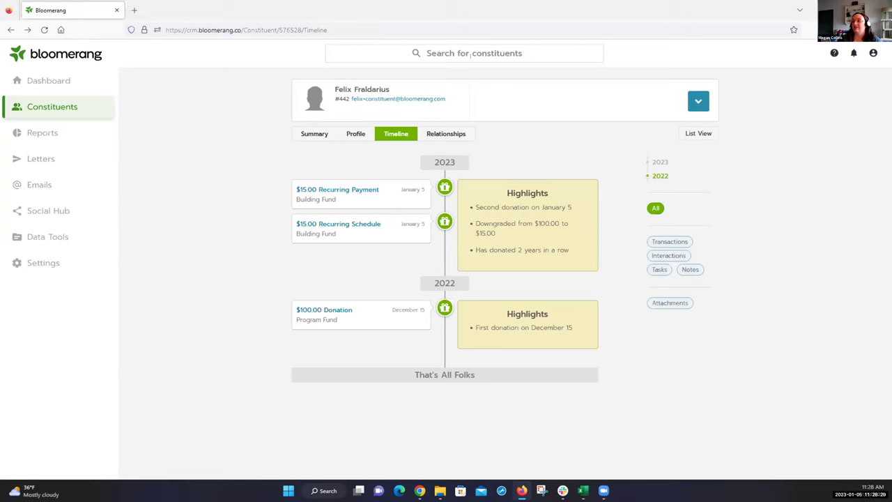
pyautogui.click(465, 49)
# Step: Find the other donor by name and open their $10.00 January 5 donation from the timeline
pyautogui.write('dimitri')
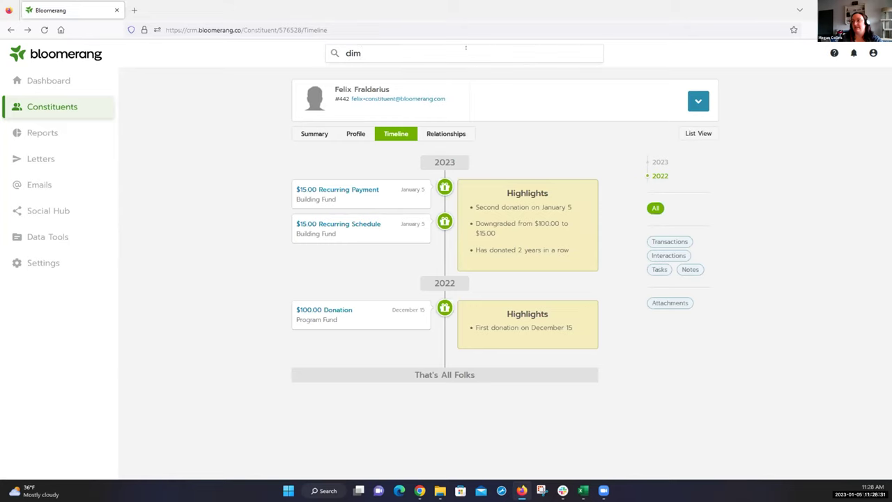
pyautogui.click(454, 71)
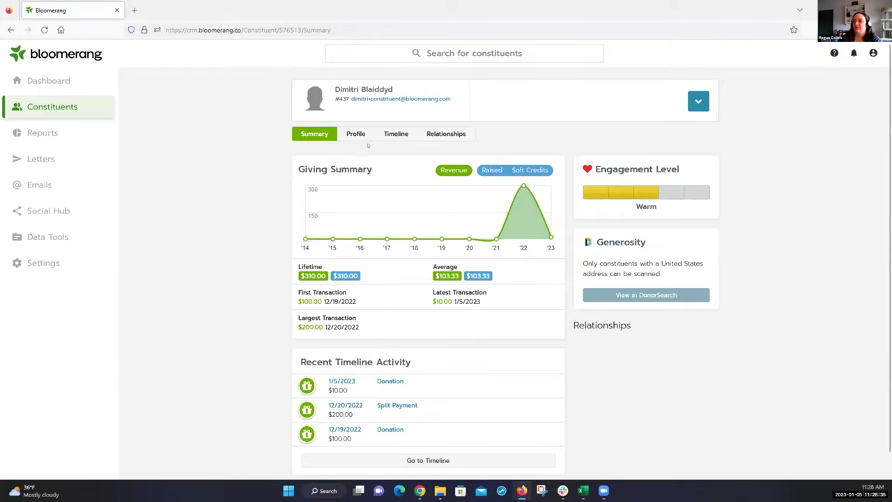
pyautogui.click(396, 132)
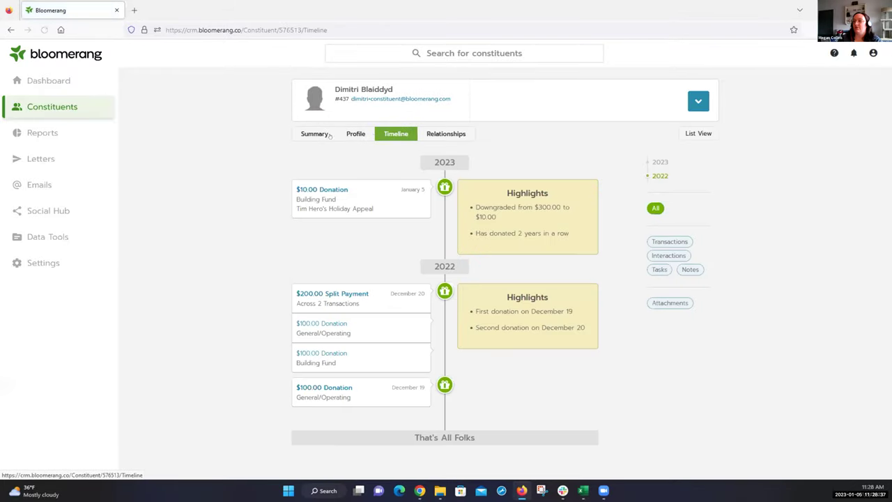
pyautogui.click(330, 190)
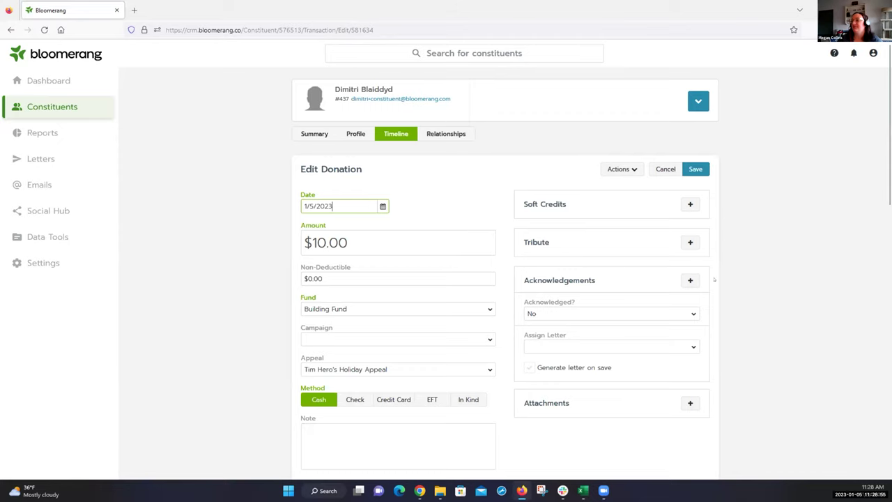
# Step: Add a $10.00 soft credit on this donation to the second constituent
pyautogui.click(689, 204)
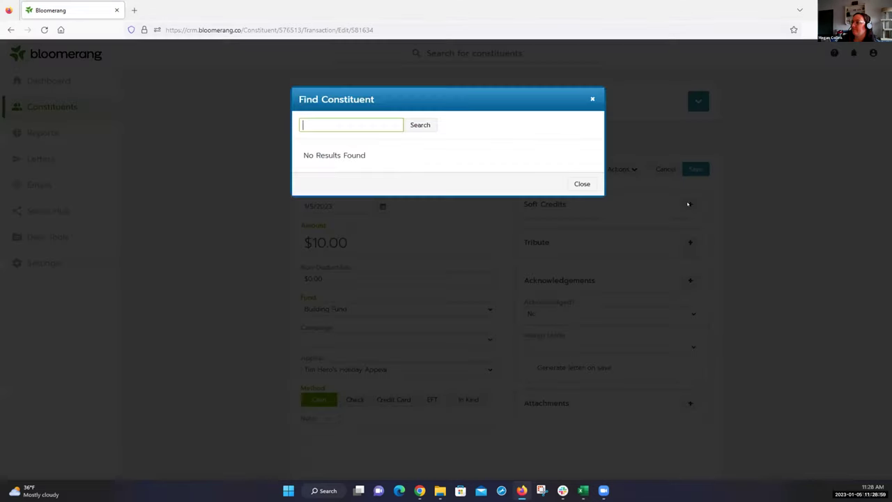
pyautogui.write('feli')
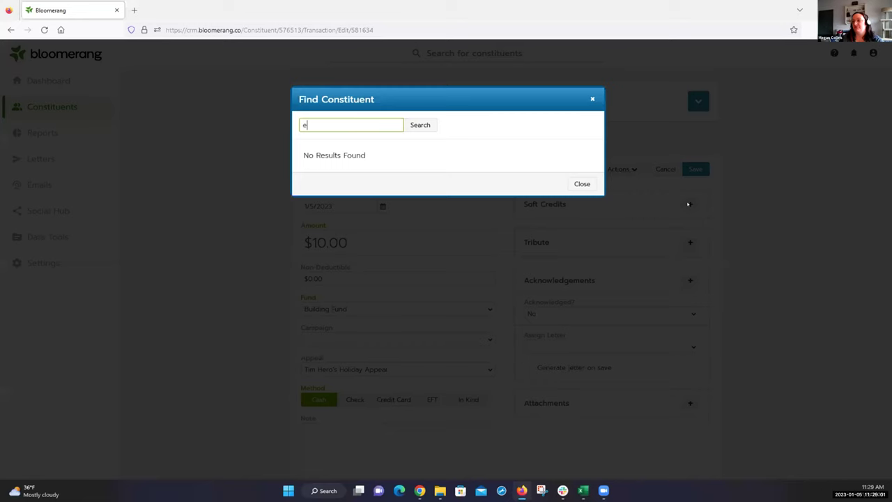
pyautogui.write('x')
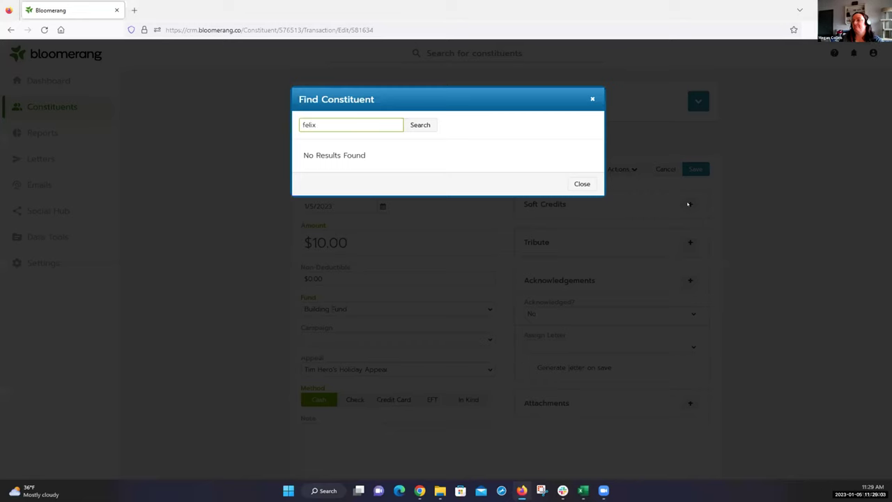
pyautogui.click(371, 140)
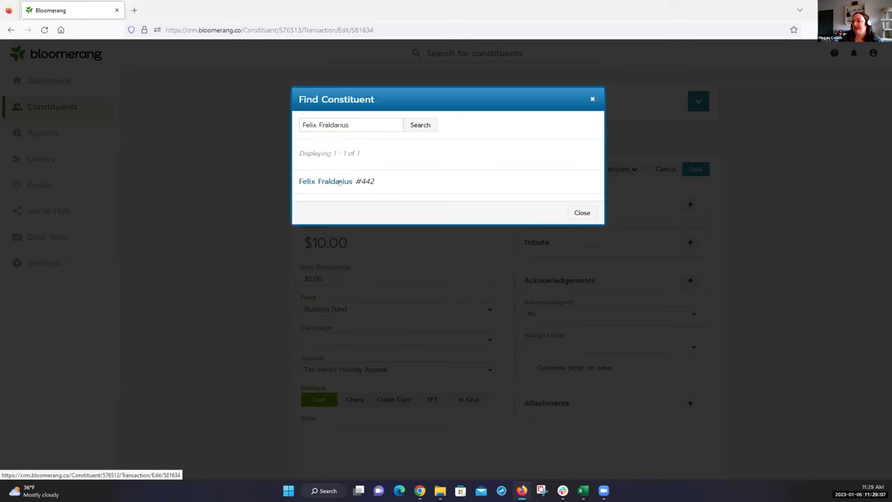
pyautogui.click(343, 181)
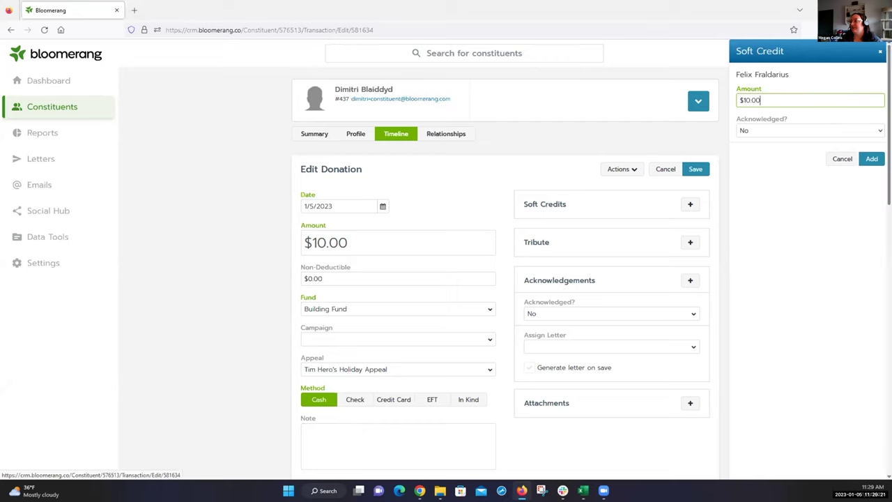
pyautogui.click(872, 159)
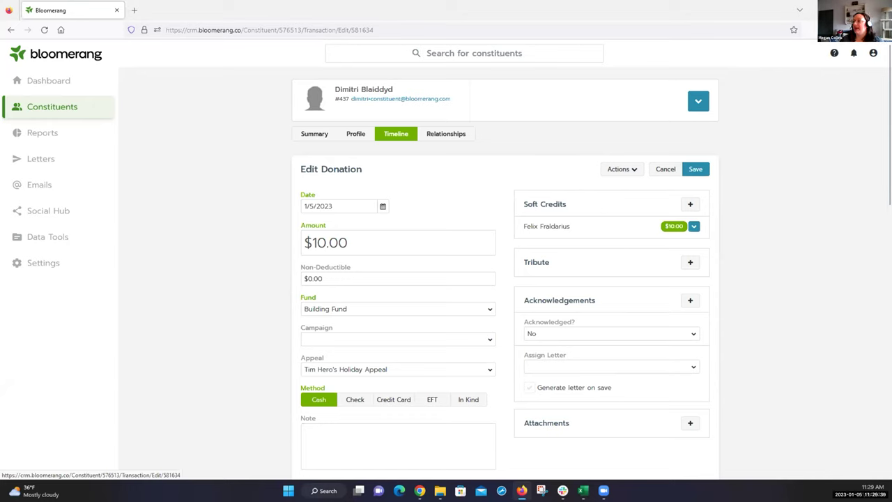
# Step: Check the soft-credited constituent's giving timeline, then return to the dashboard
pyautogui.click(458, 50)
pyautogui.write('felix')
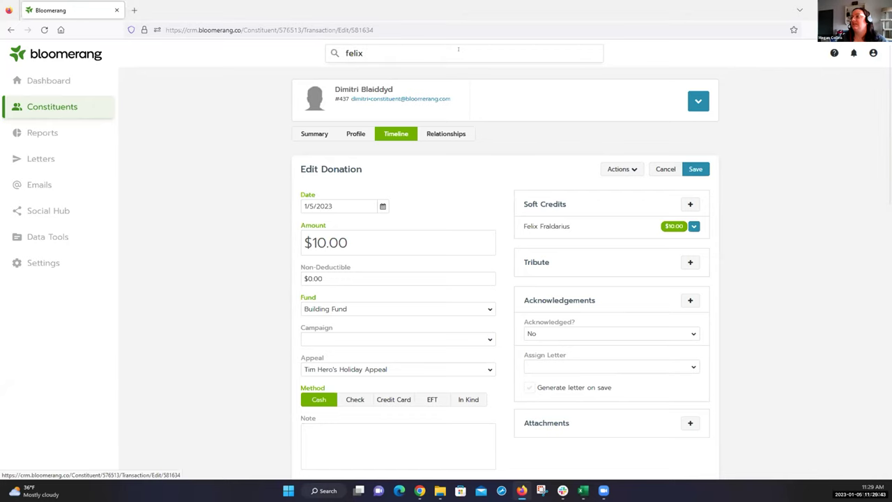
pyautogui.click(419, 71)
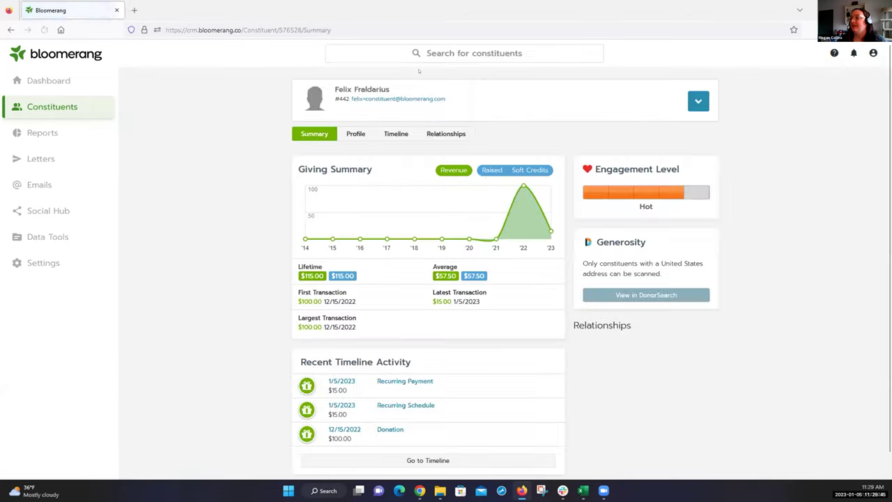
pyautogui.click(397, 134)
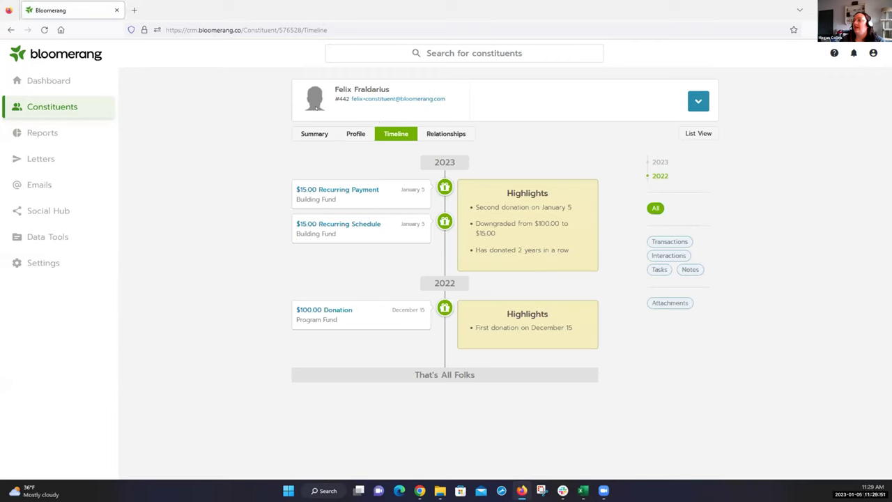
pyautogui.click(74, 84)
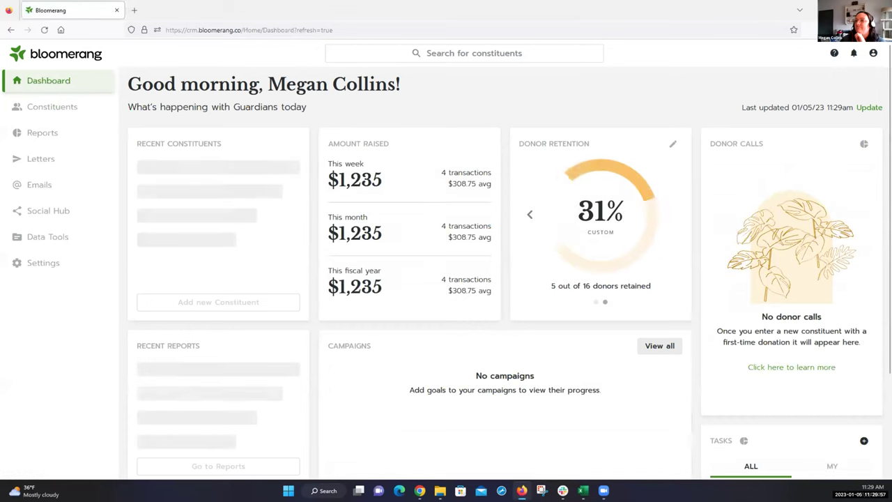
# Step: Find the donor and open their $10.00 Building Fund donation from the timeline
pyautogui.click(414, 50)
pyautogui.write('dimi')
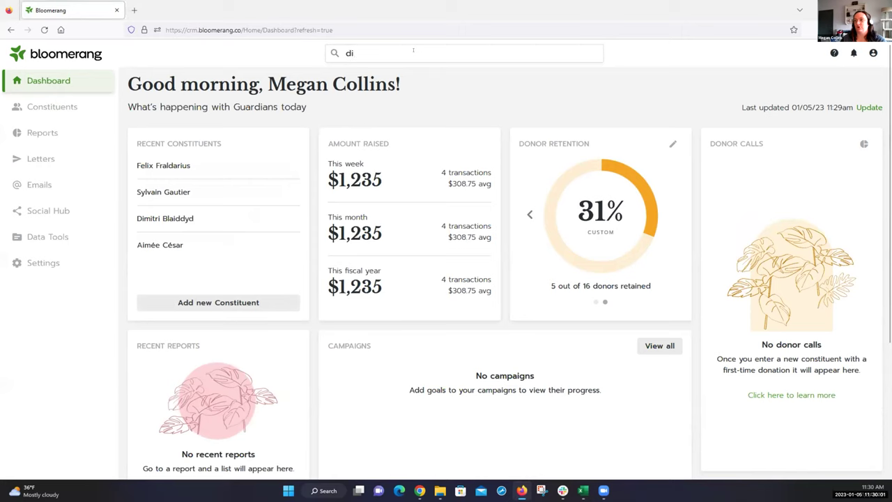
pyautogui.click(453, 75)
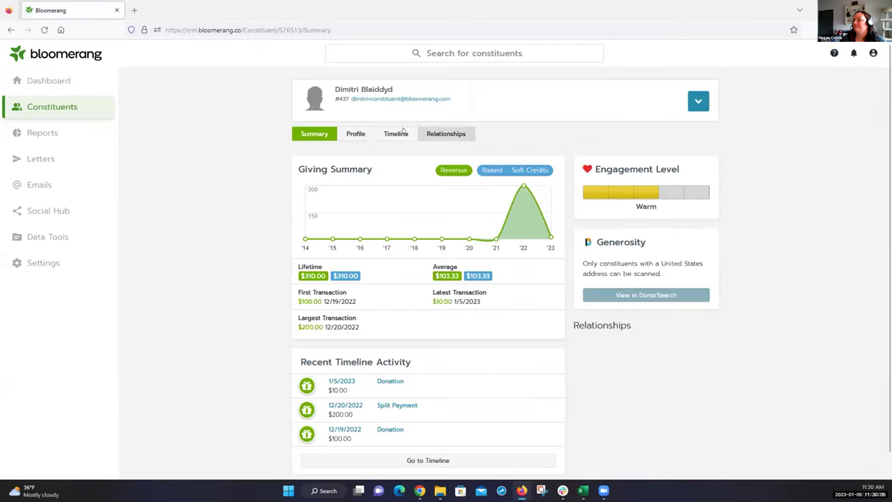
pyautogui.click(396, 133)
pyautogui.click(360, 196)
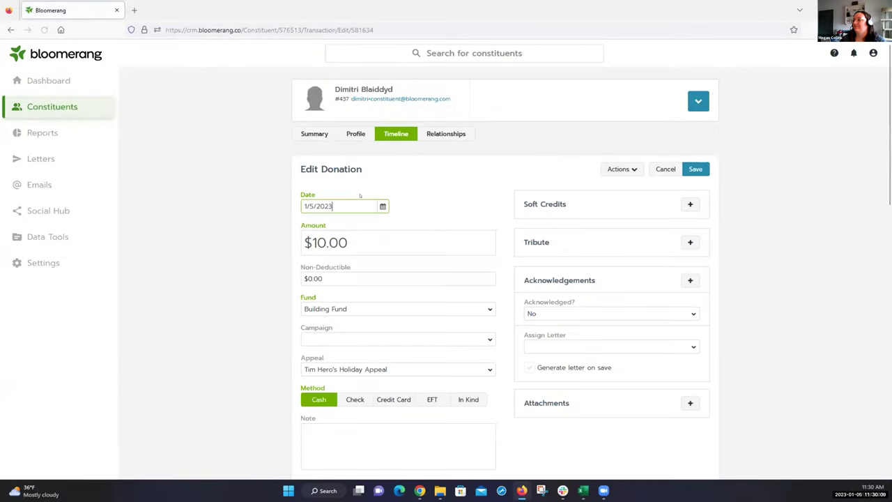
# Step: Add and save a $10.00 soft credit to the second constituent
pyautogui.click(688, 204)
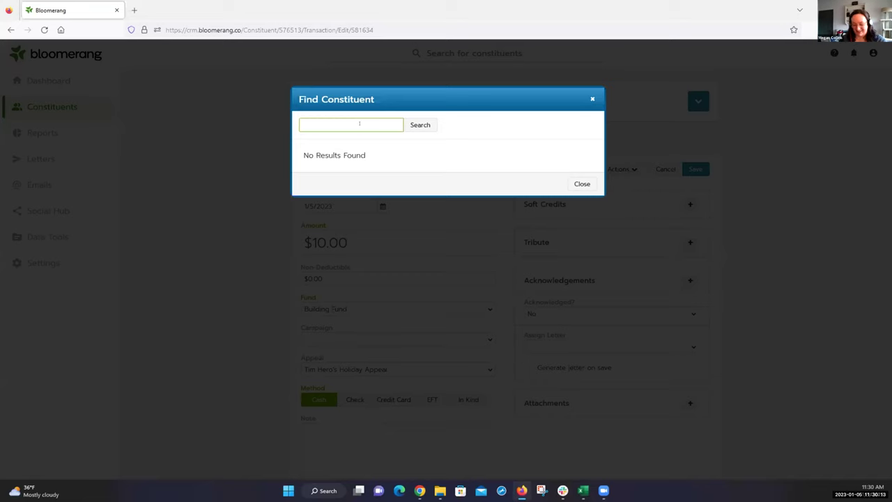
pyautogui.write('felix')
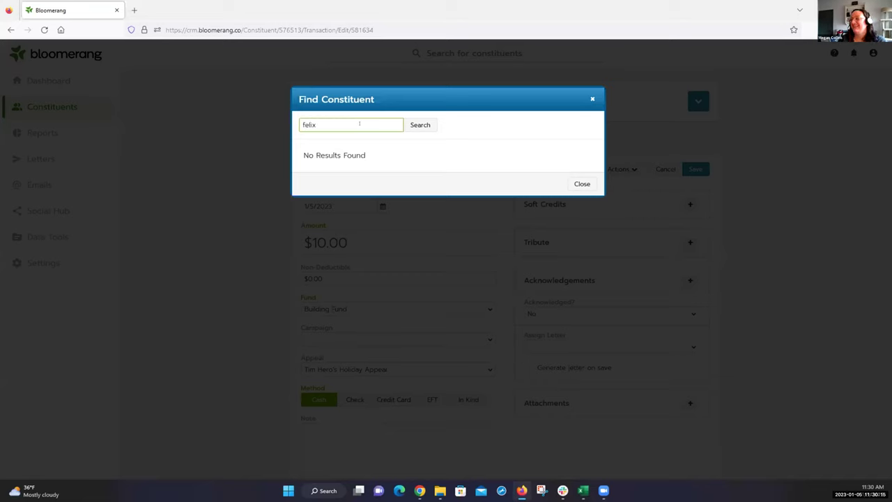
pyautogui.click(342, 139)
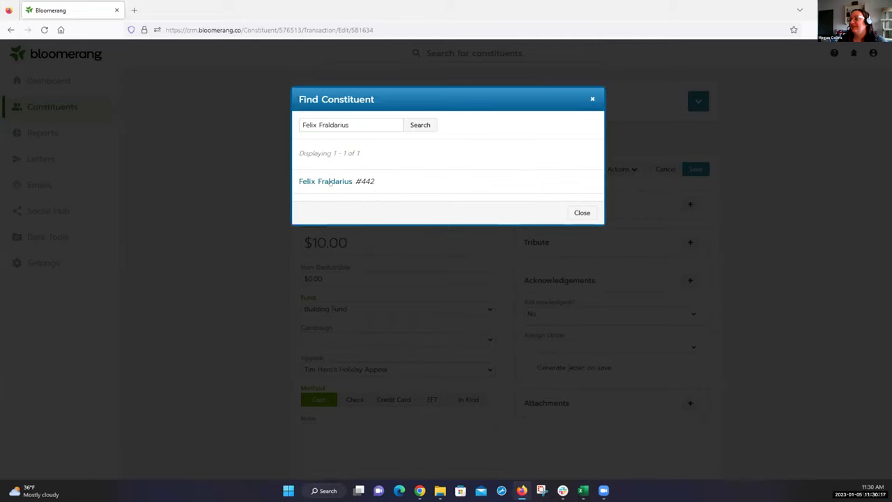
pyautogui.click(330, 182)
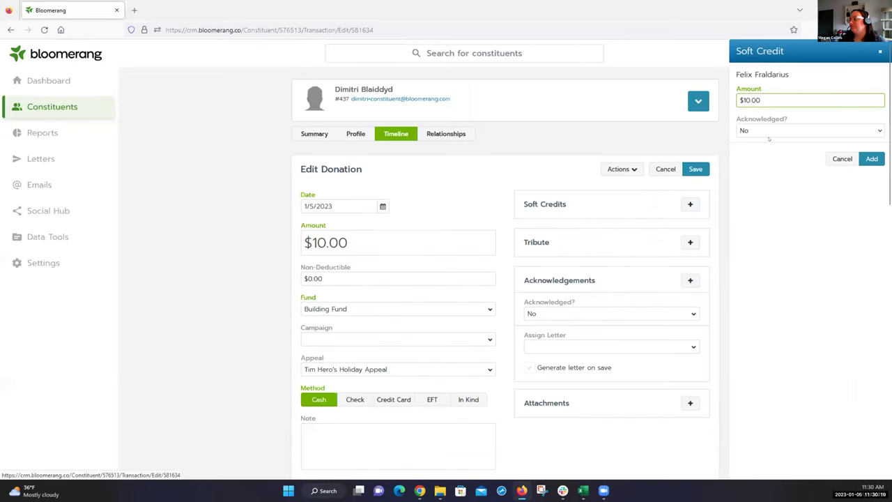
pyautogui.click(872, 158)
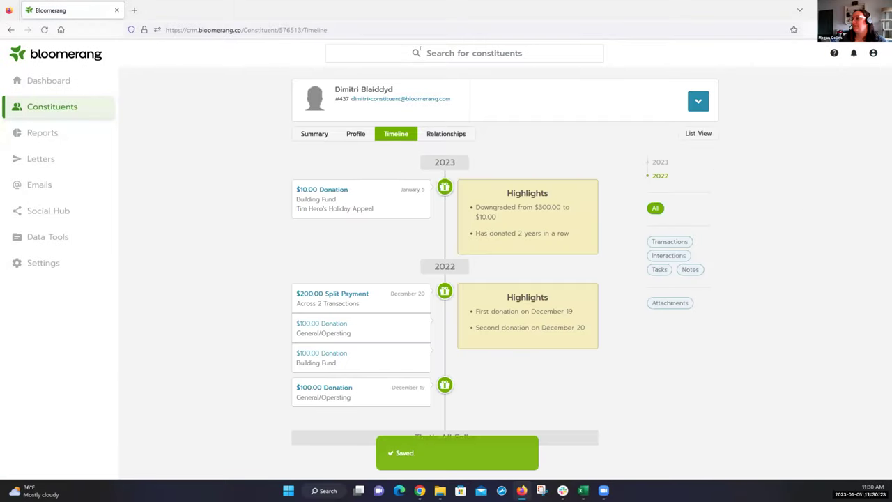
pyautogui.click(420, 49)
# Step: Confirm the $10.00 soft credit on the second constituent's timeline and follow it to the original donation
pyautogui.write('felix')
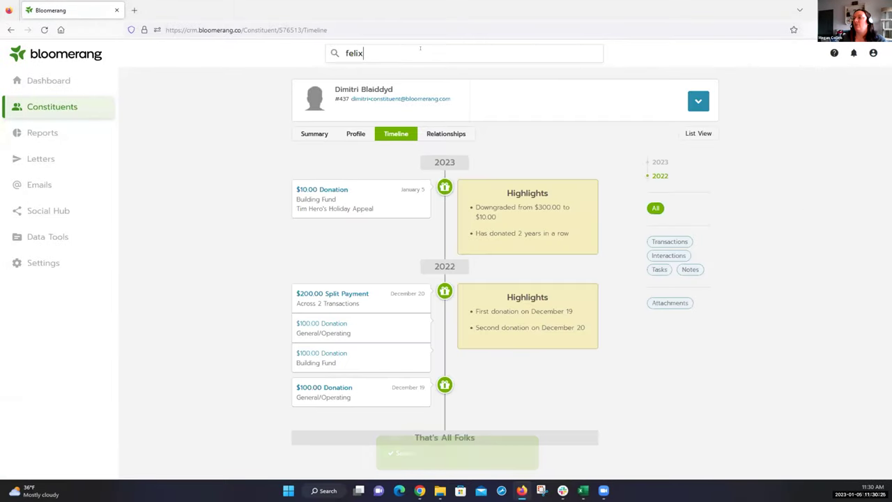
pyautogui.click(425, 70)
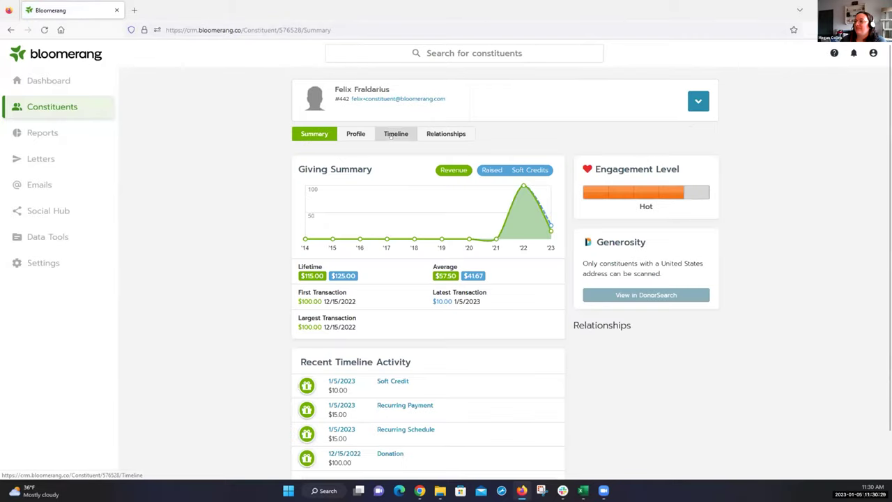
pyautogui.moveTo(551, 225)
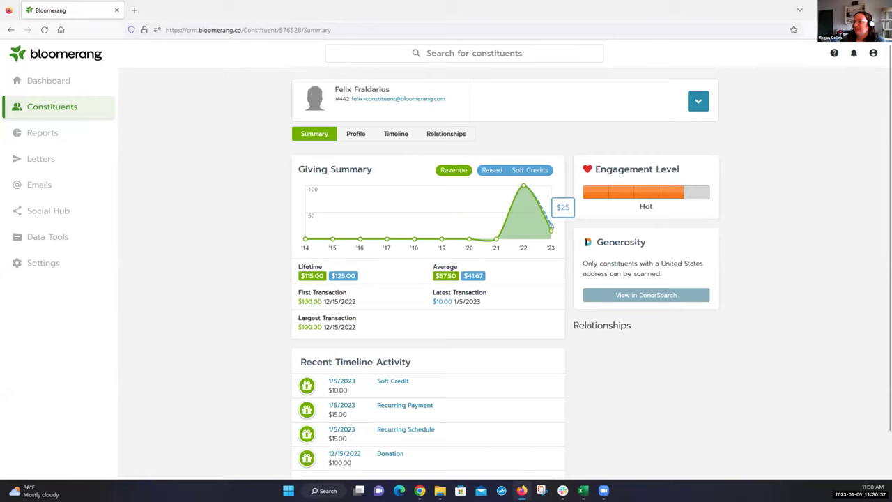
pyautogui.click(351, 136)
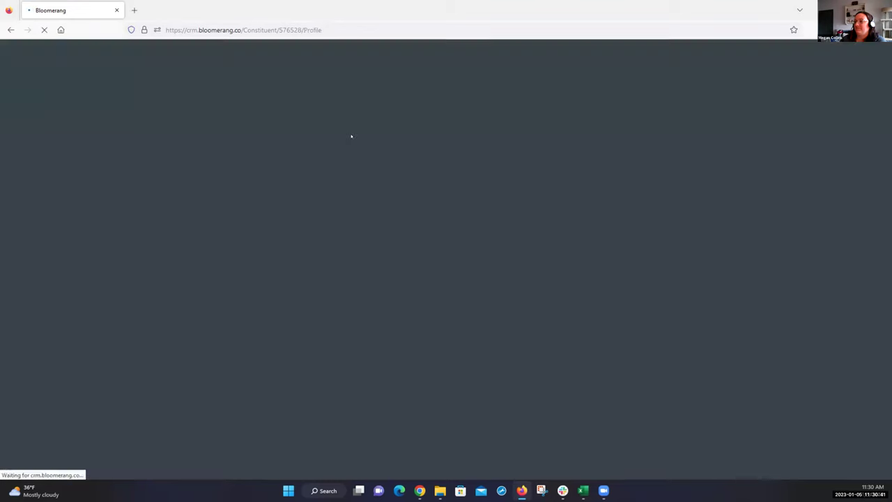
pyautogui.click(403, 137)
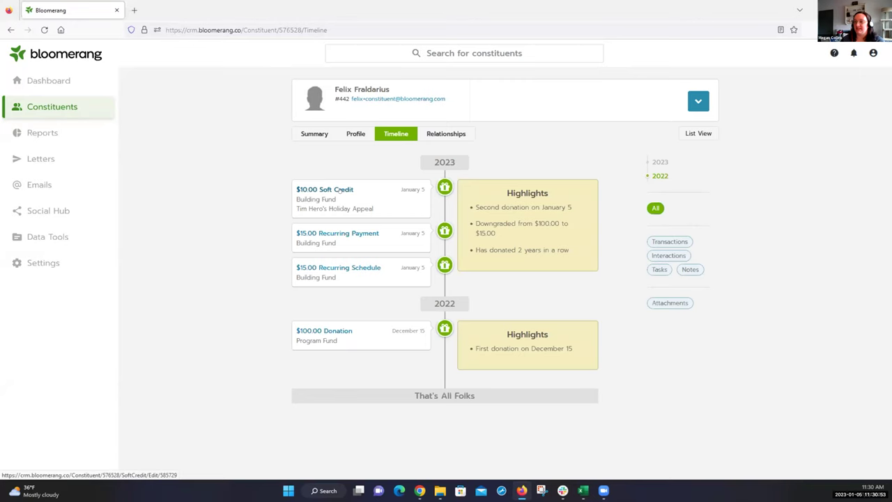
pyautogui.click(339, 190)
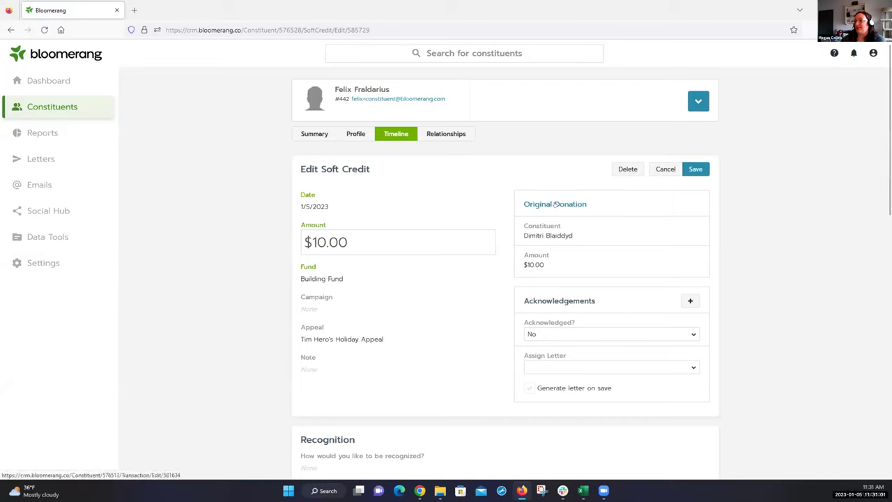
pyautogui.click(555, 203)
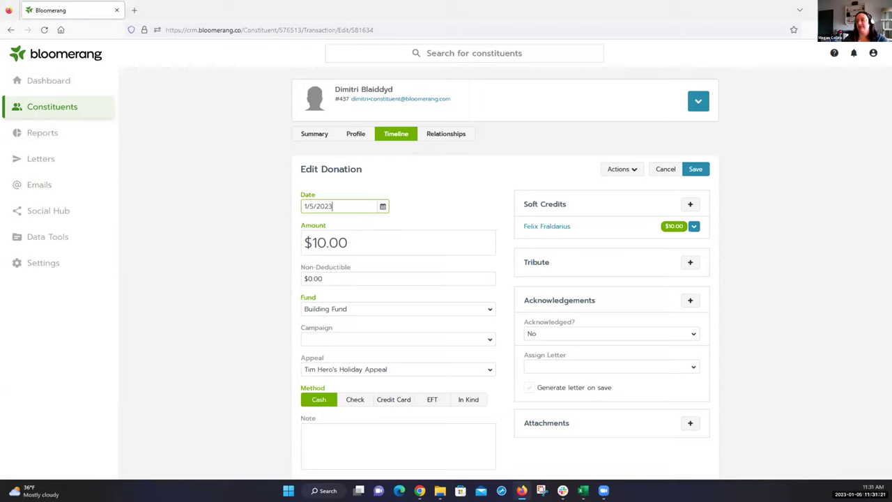
# Step: Start a new donation for the original donor
pyautogui.click(171, 258)
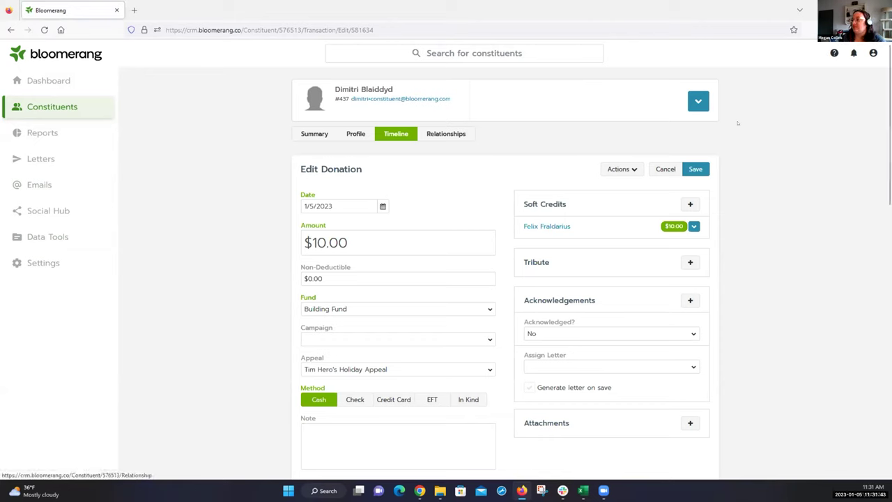
pyautogui.click(694, 103)
pyautogui.click(684, 132)
# Step: Enter a $15.00 donation to the Building Fund, paid by check
pyautogui.click(352, 241)
pyautogui.write('15')
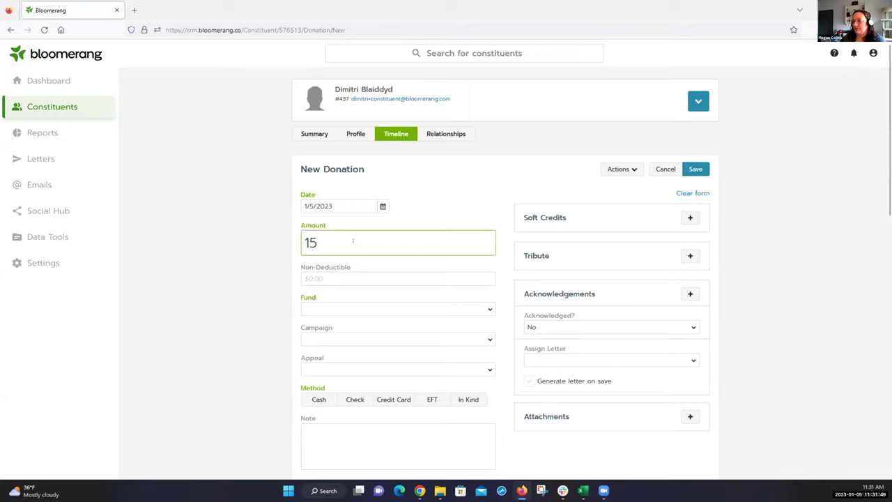
pyautogui.click(478, 301)
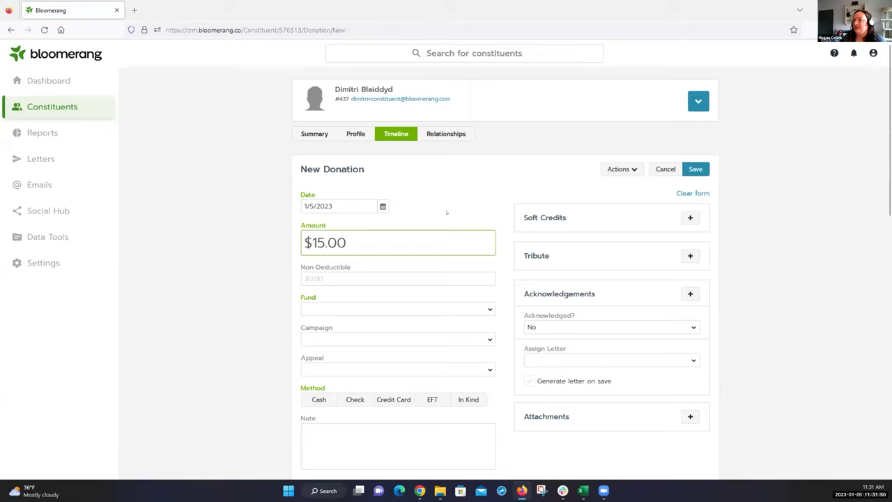
pyautogui.click(489, 309)
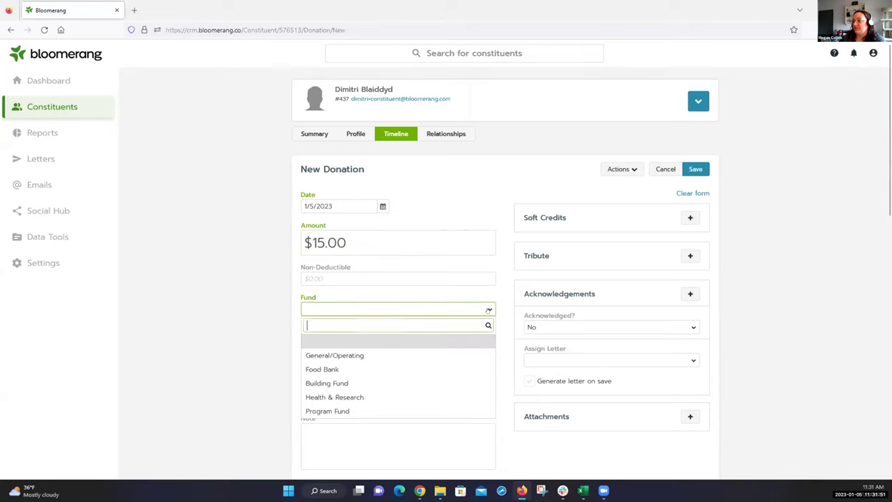
pyautogui.click(388, 383)
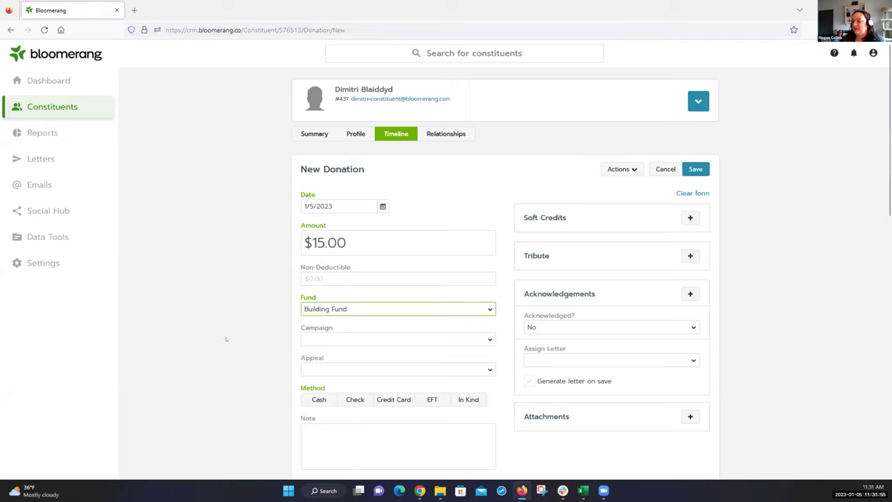
pyautogui.click(355, 399)
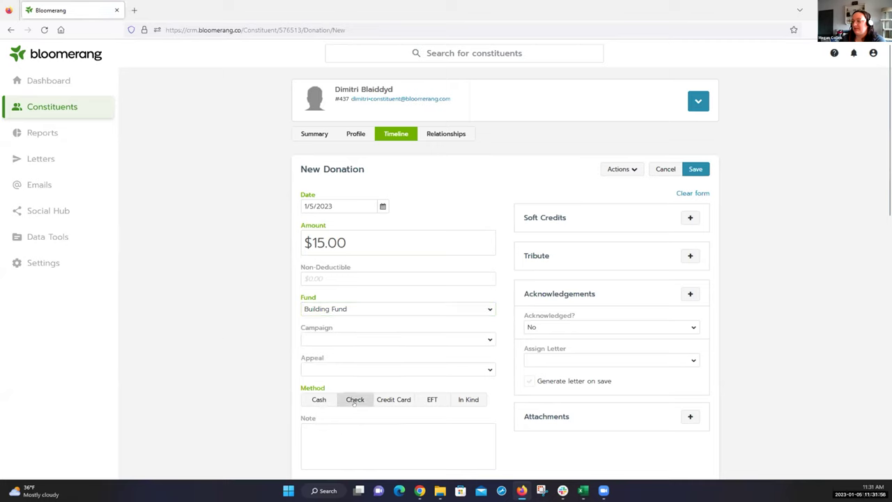
pyautogui.click(265, 354)
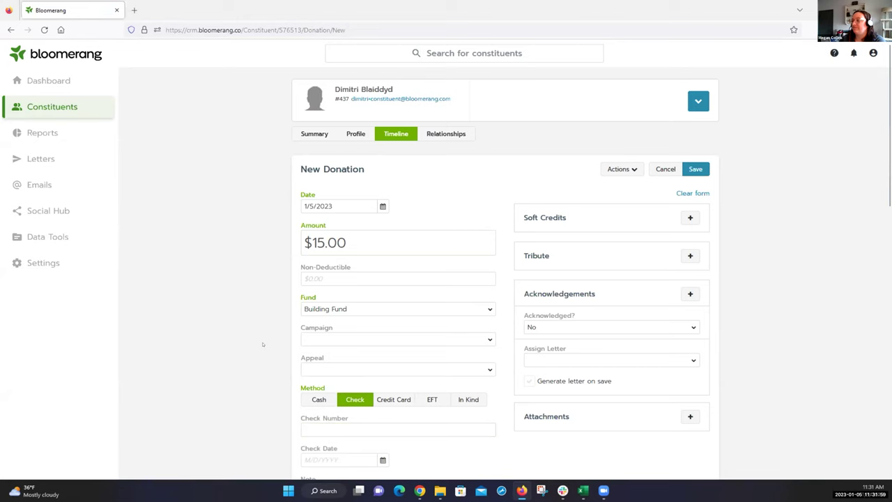
# Step: Store these donation values as defaults and save the $15.00 donation
pyautogui.scroll(-1, 262, 344)
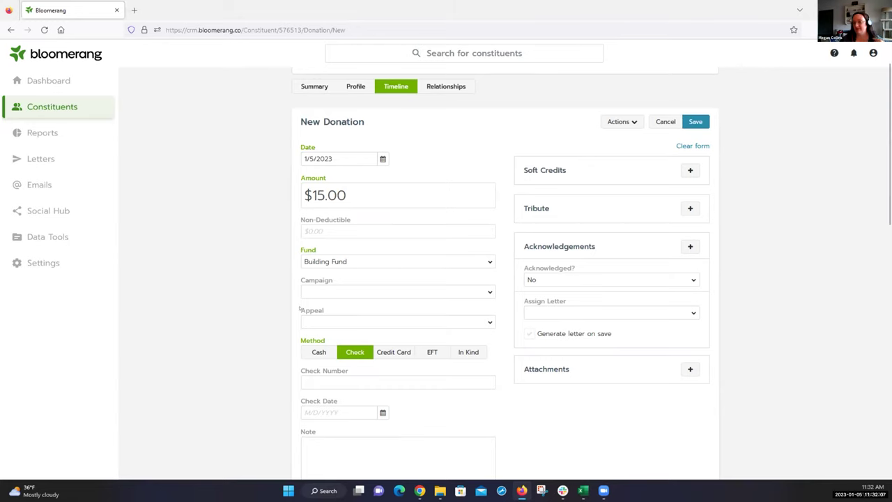
pyautogui.scroll(1, 627, 174)
pyautogui.click(634, 169)
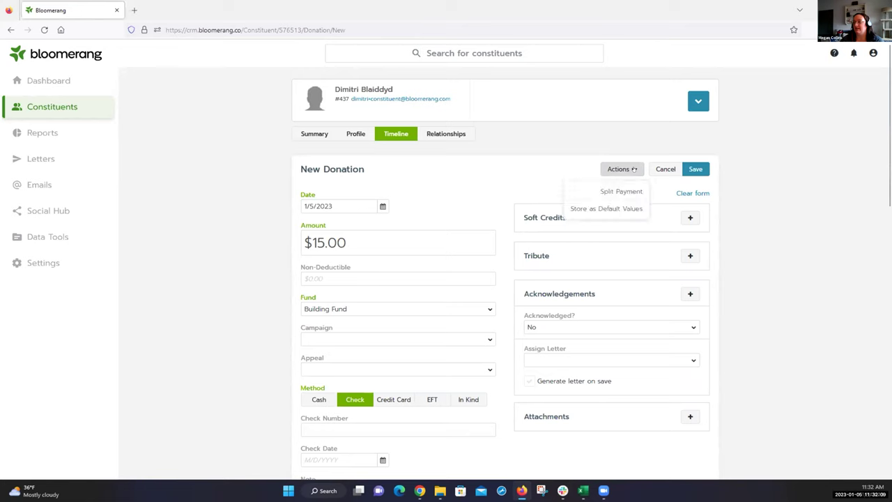
pyautogui.click(580, 209)
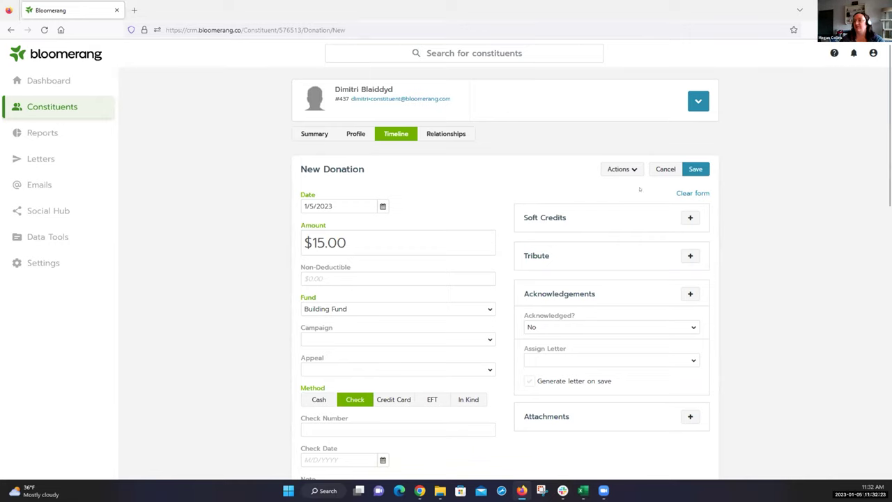
pyautogui.click(695, 170)
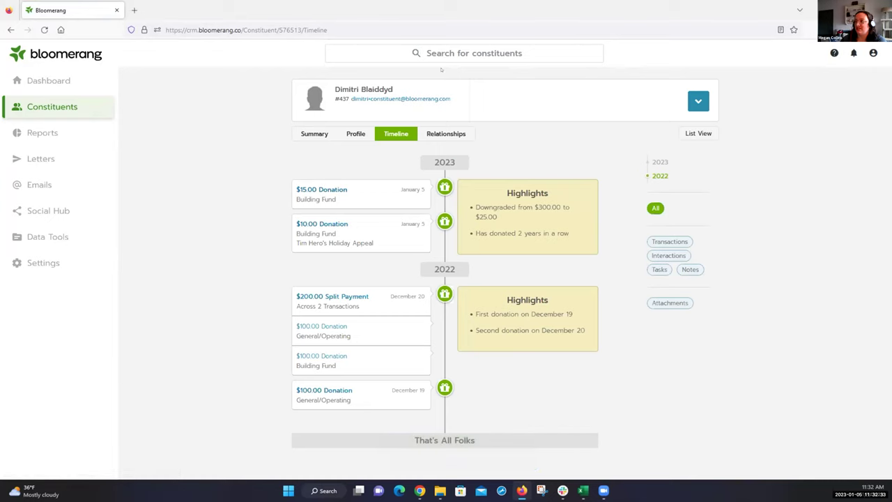
# Step: Find the next constituent by name and start a new donation on their record
pyautogui.click(426, 48)
pyautogui.write('ingrid')
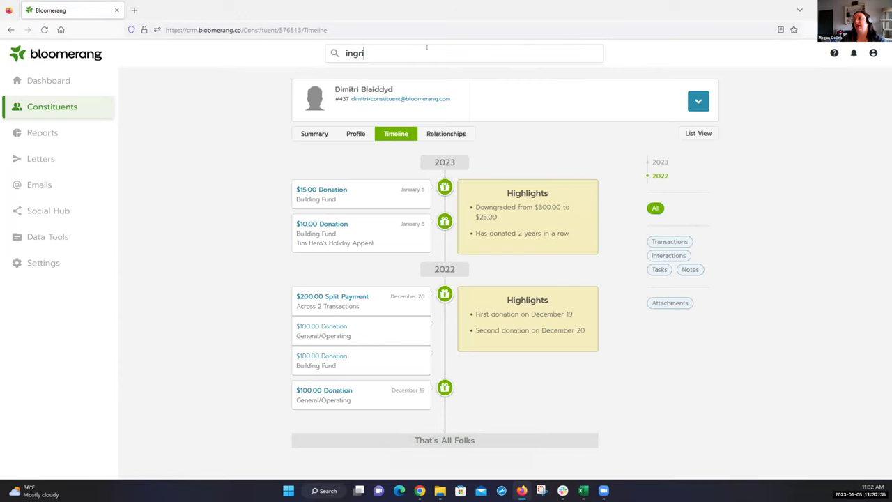
pyautogui.click(442, 73)
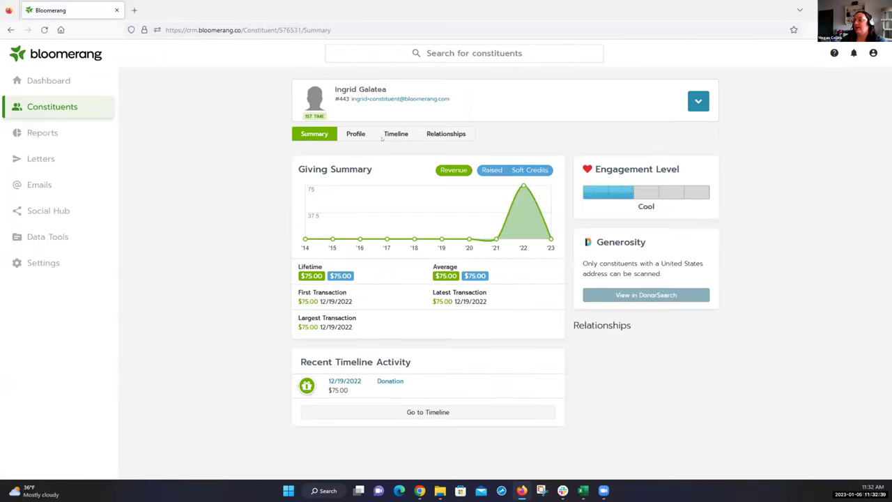
pyautogui.click(698, 101)
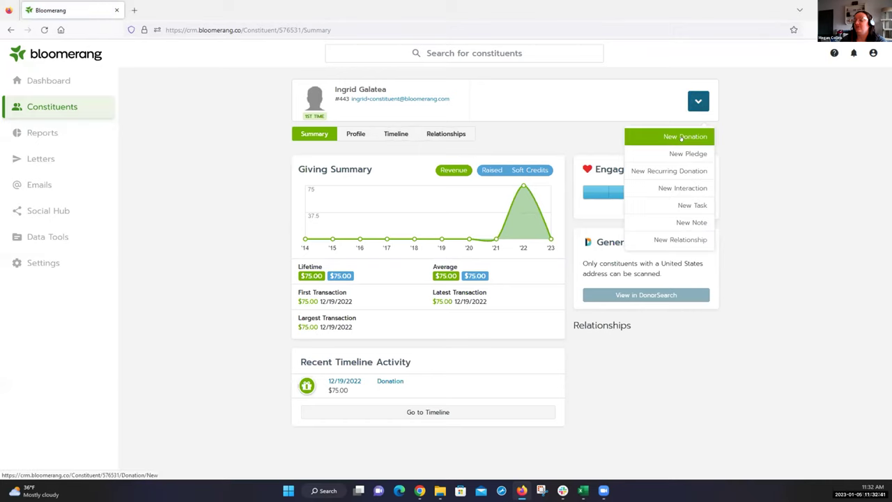
pyautogui.click(683, 137)
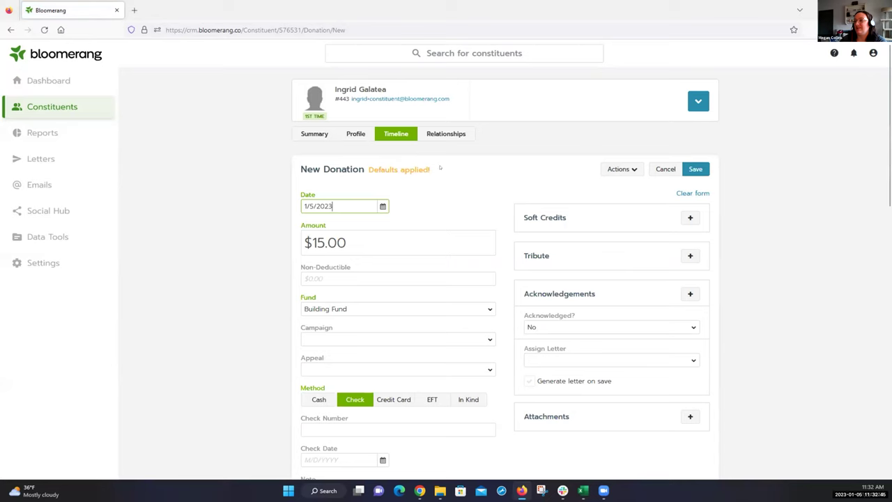
# Step: Leave the note empty, set remain anonymous to Yes, and save the $15.00 donation
pyautogui.scroll(-1, 478, 227)
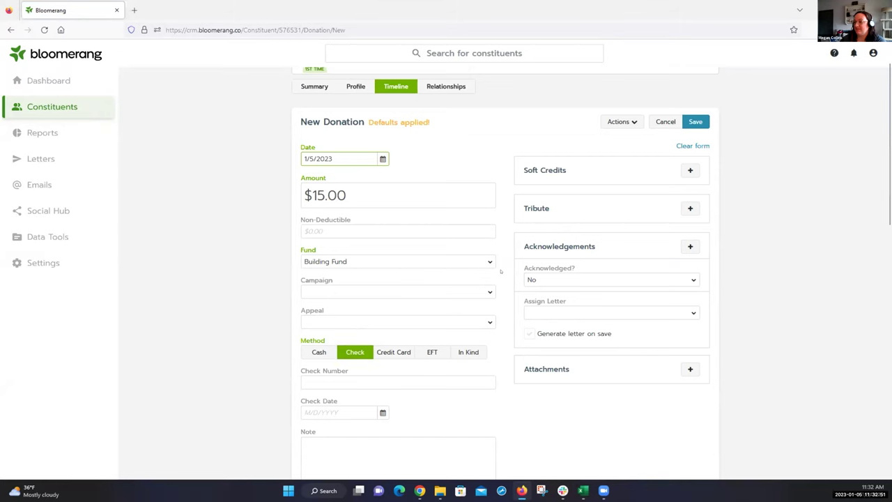
pyautogui.scroll(-1, 500, 271)
pyautogui.click(360, 410)
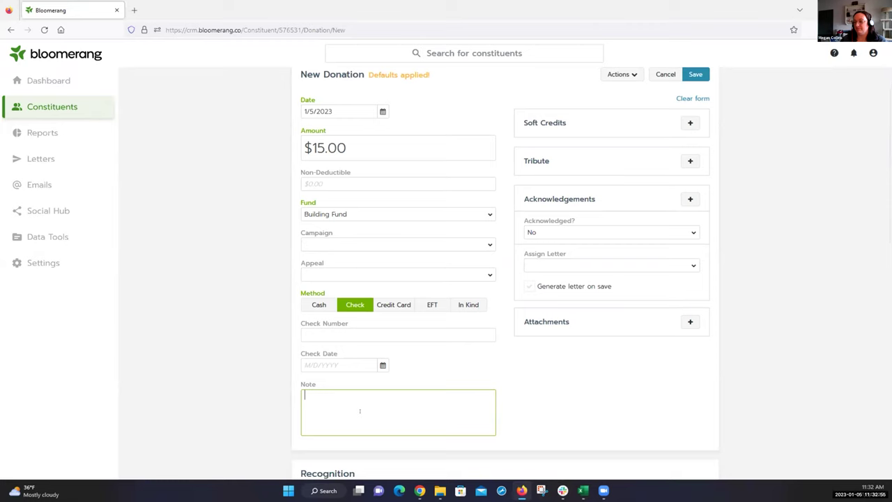
pyautogui.click(528, 369)
pyautogui.click(351, 441)
pyautogui.scroll(-1, 351, 441)
pyautogui.click(348, 434)
pyautogui.click(604, 368)
pyautogui.scroll(3, 598, 367)
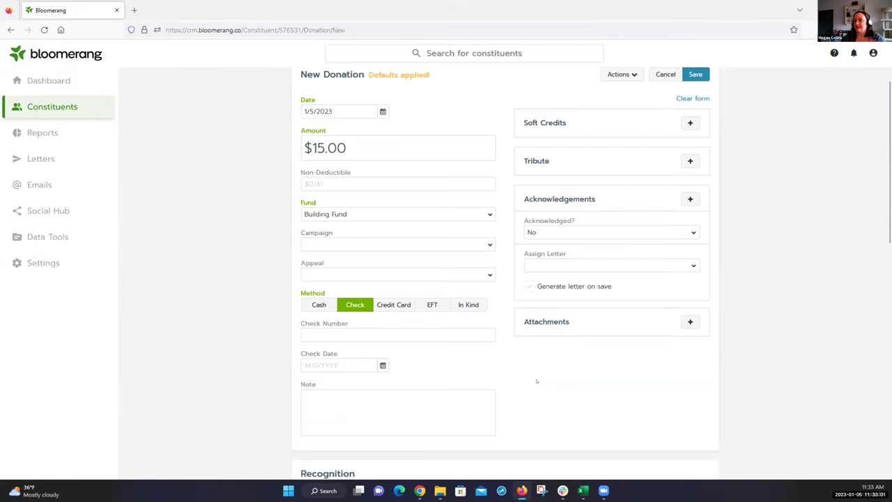
pyautogui.scroll(1, 533, 373)
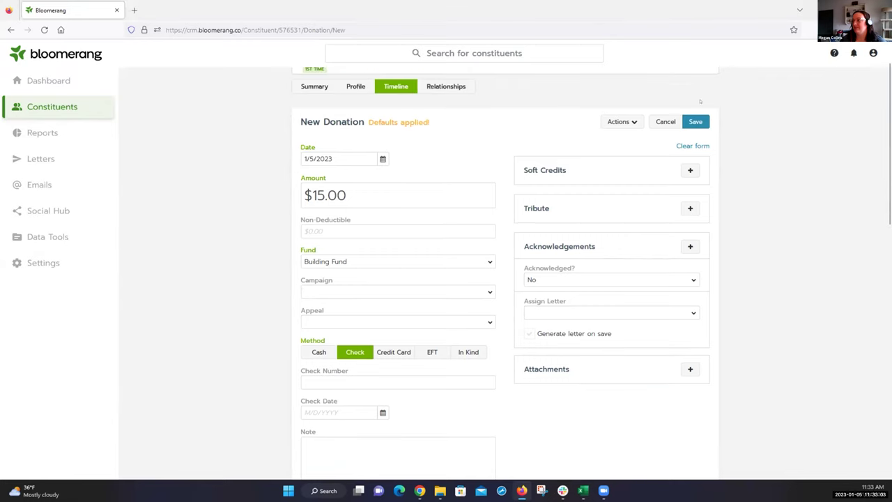
pyautogui.click(697, 122)
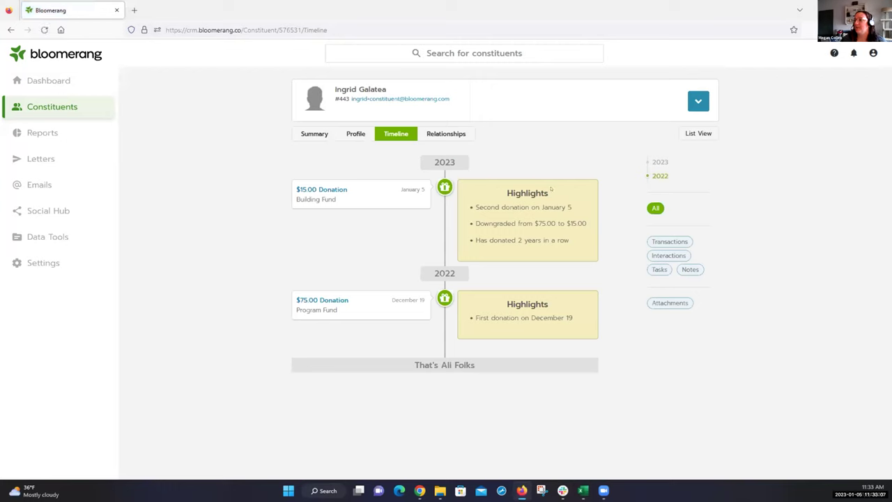
pyautogui.click(486, 53)
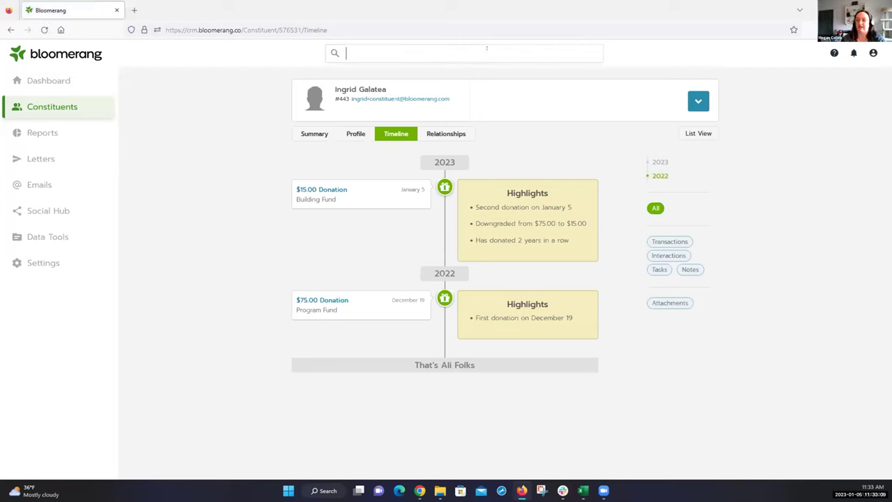
# Step: Open the second constituent's record and save a new $15.00 Building Fund donation for her
pyautogui.write('merced')
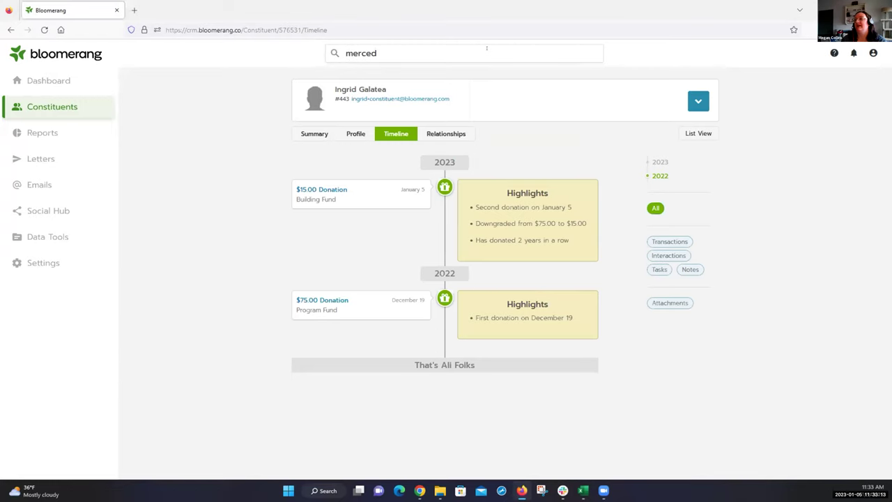
pyautogui.click(487, 72)
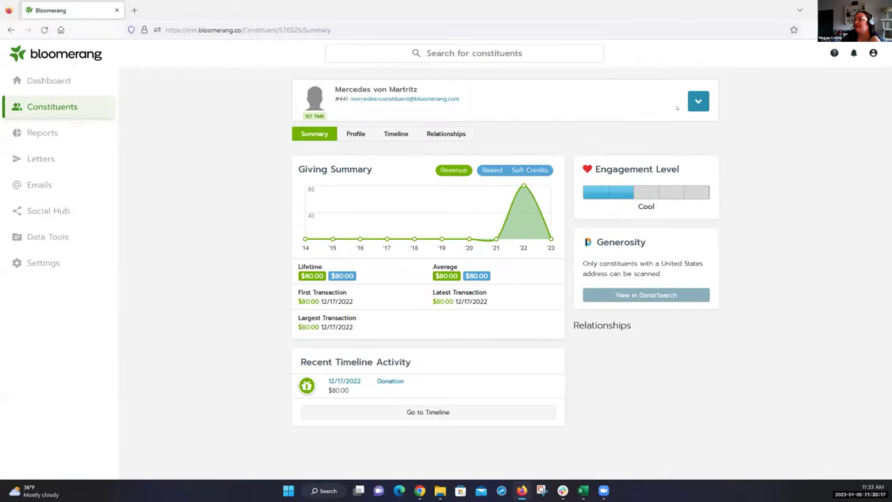
pyautogui.click(688, 102)
pyautogui.click(685, 137)
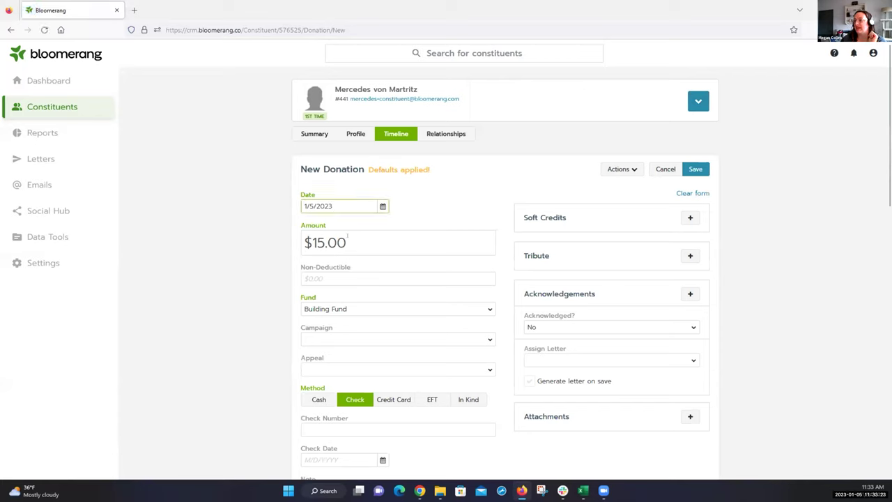
pyautogui.click(697, 172)
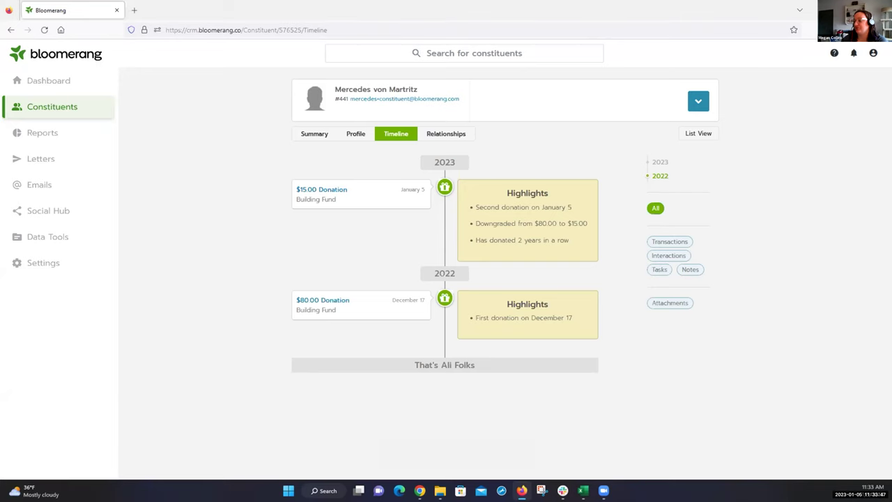
# Step: Download the eight-row Example Import sheet as a .csv file, then return to Bloomerang
pyautogui.moveTo(419, 493)
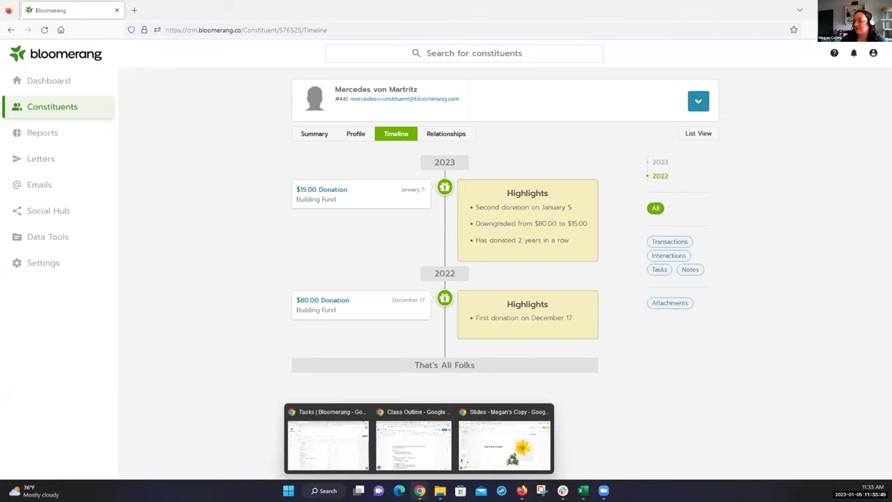
pyautogui.click(505, 440)
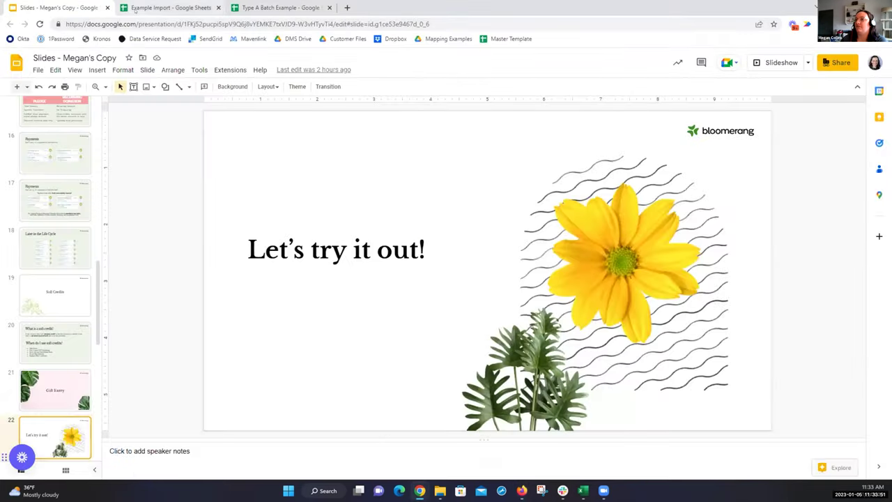
pyautogui.hotkey('ctrl', 'Tab')
pyautogui.click(49, 124)
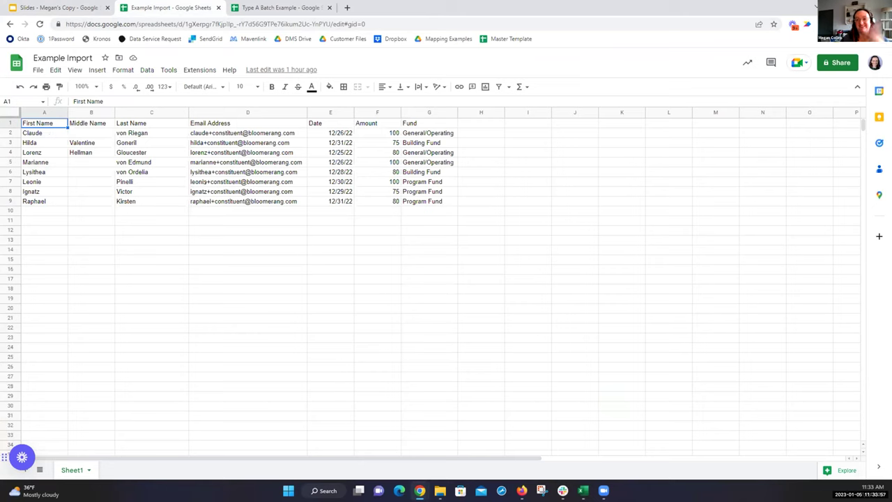
pyautogui.click(455, 309)
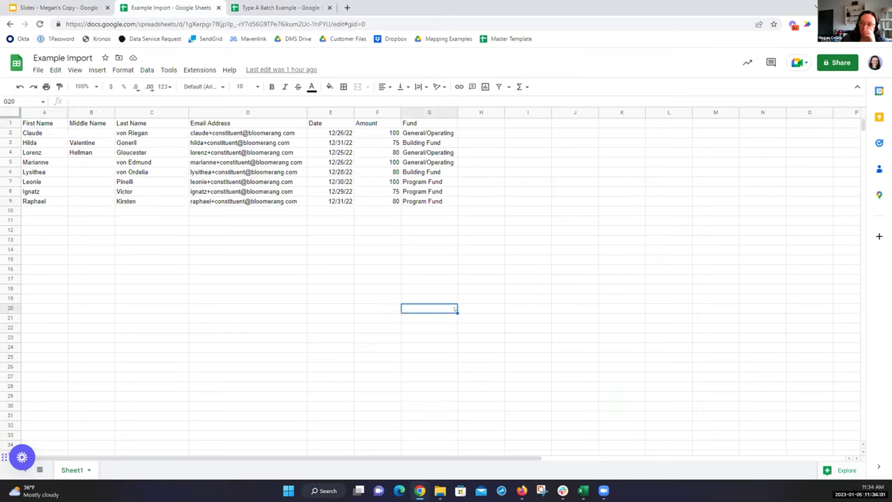
pyautogui.click(374, 210)
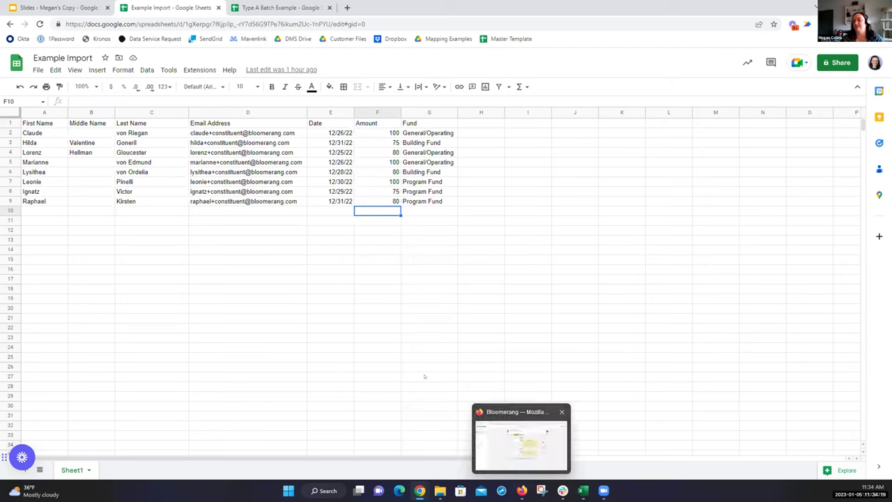
pyautogui.click(36, 71)
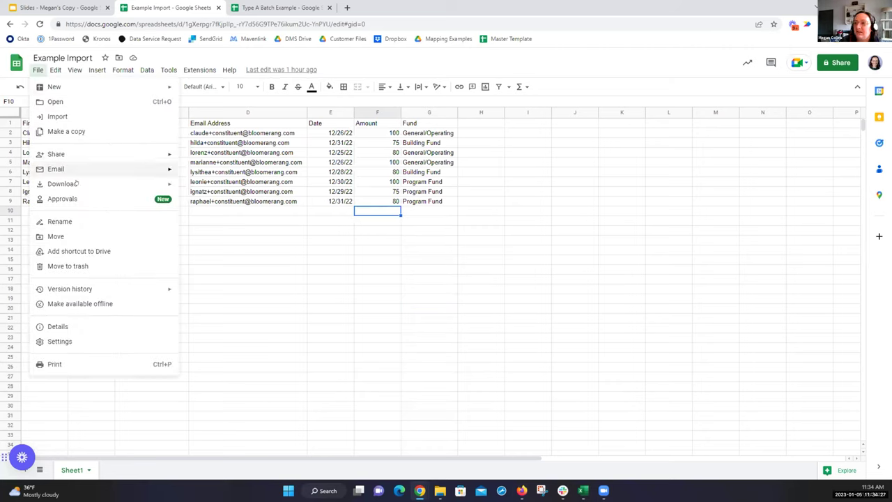
pyautogui.moveTo(73, 183)
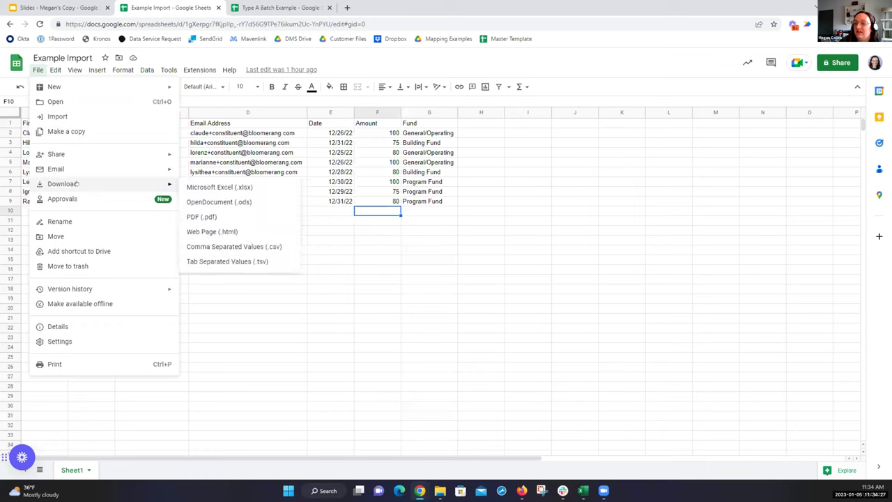
pyautogui.click(241, 248)
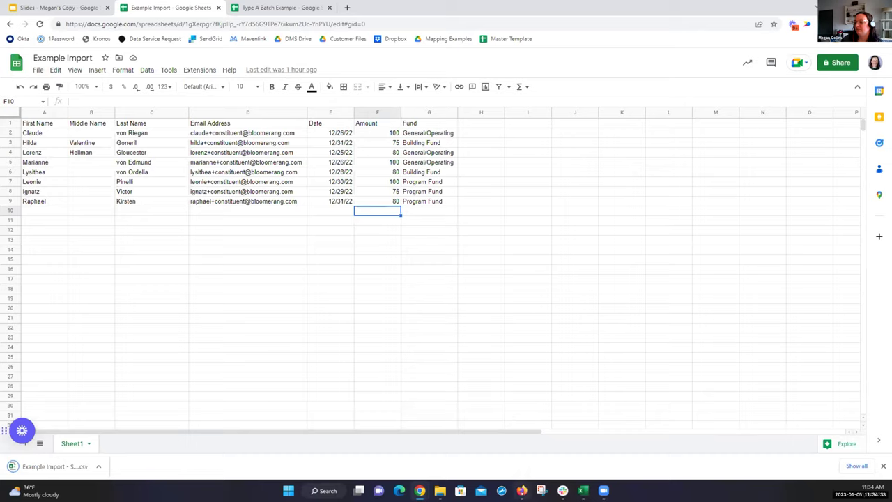
pyautogui.click(521, 491)
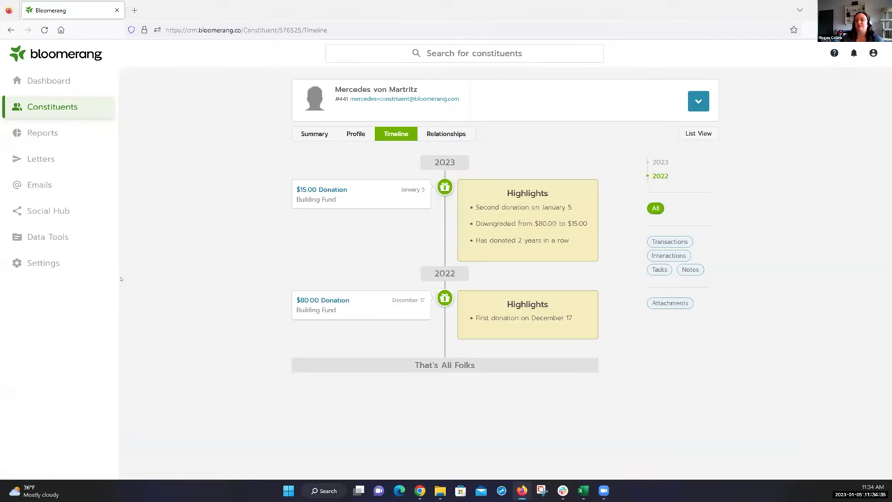
# Step: Create a new Donations import named 'Golden Deer' for individual constituents
pyautogui.click(53, 237)
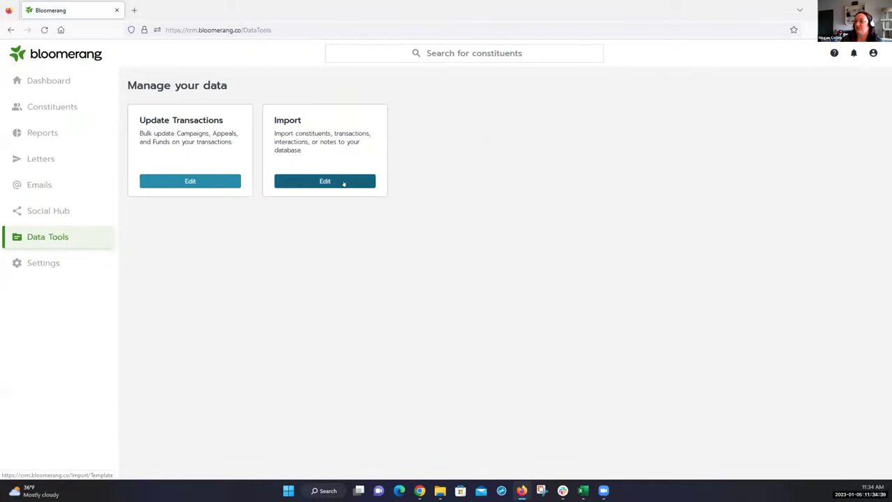
pyautogui.click(344, 184)
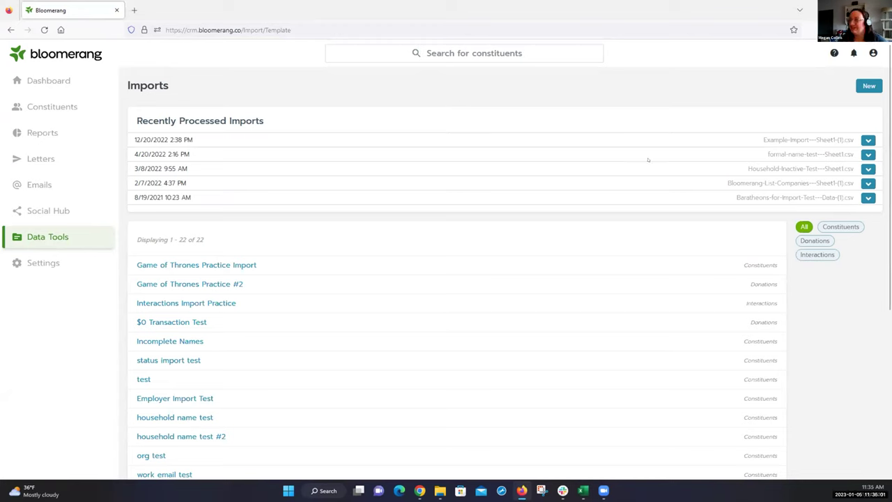
pyautogui.click(868, 86)
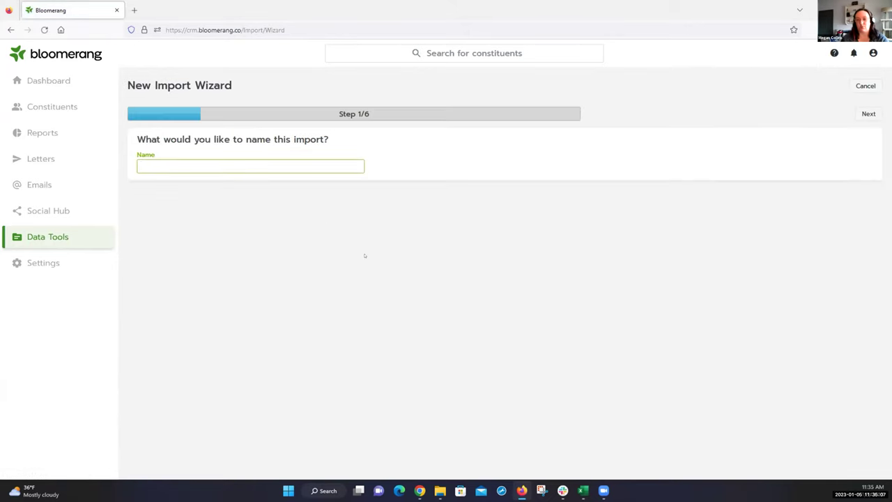
pyautogui.write('Gold')
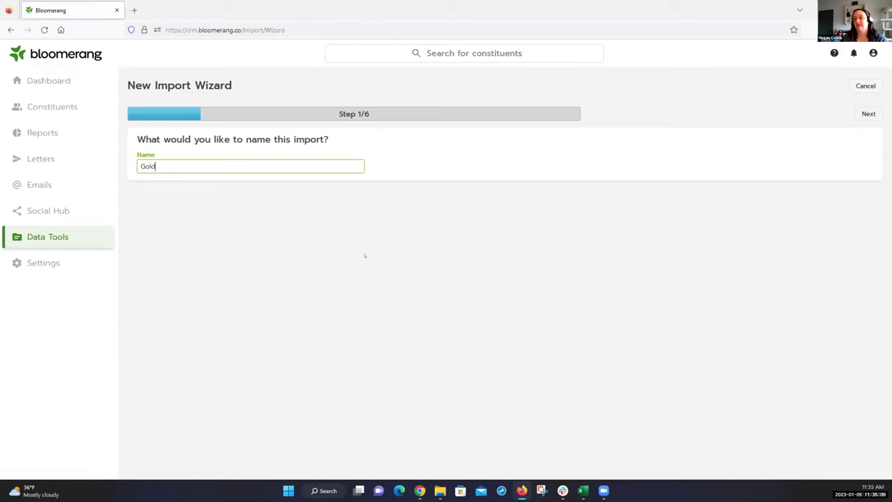
pyautogui.write('en Deer')
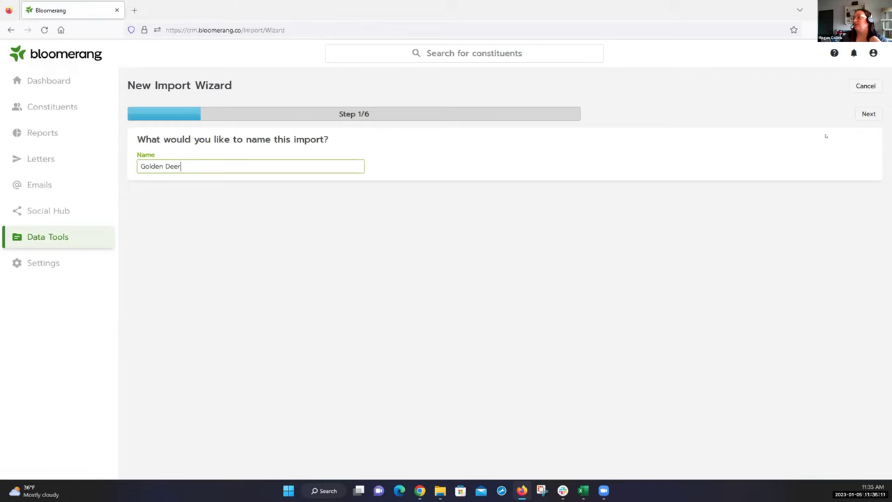
pyautogui.click(868, 113)
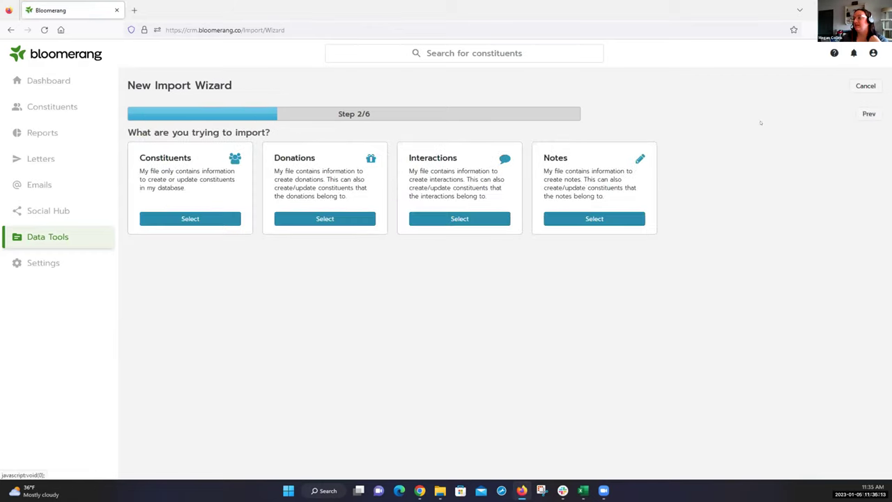
pyautogui.click(336, 223)
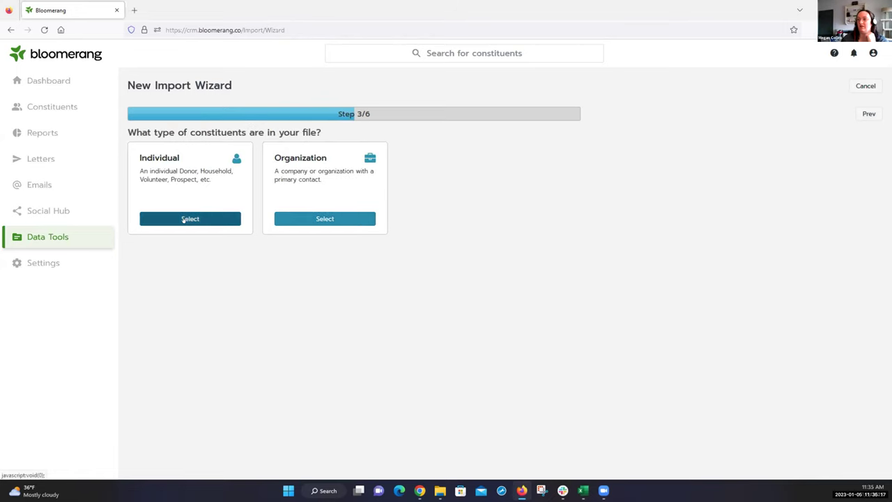
pyautogui.click(185, 219)
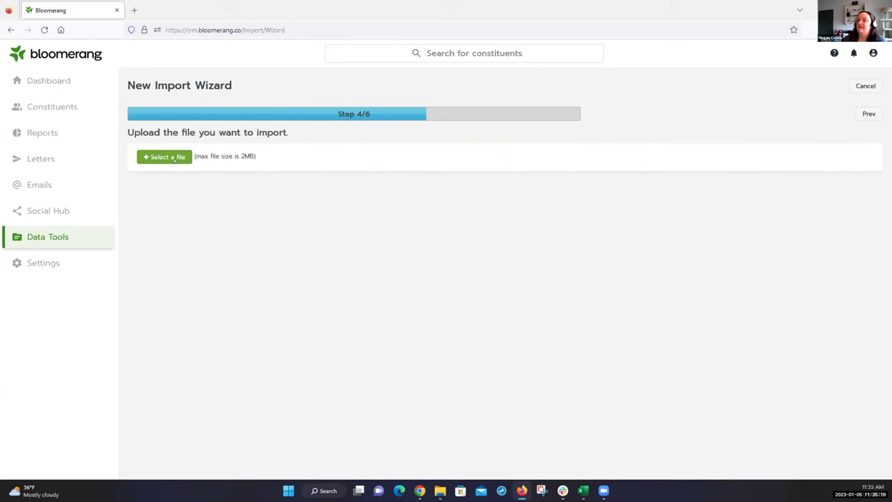
# Step: Upload the 'Example Import - Sheet1 (2)' file from Downloads to the Golden Deer import
pyautogui.click(167, 156)
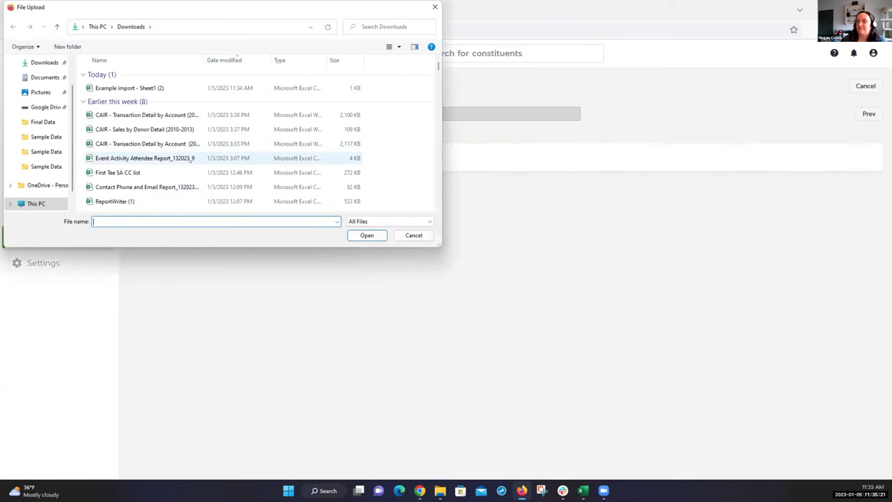
pyautogui.click(161, 88)
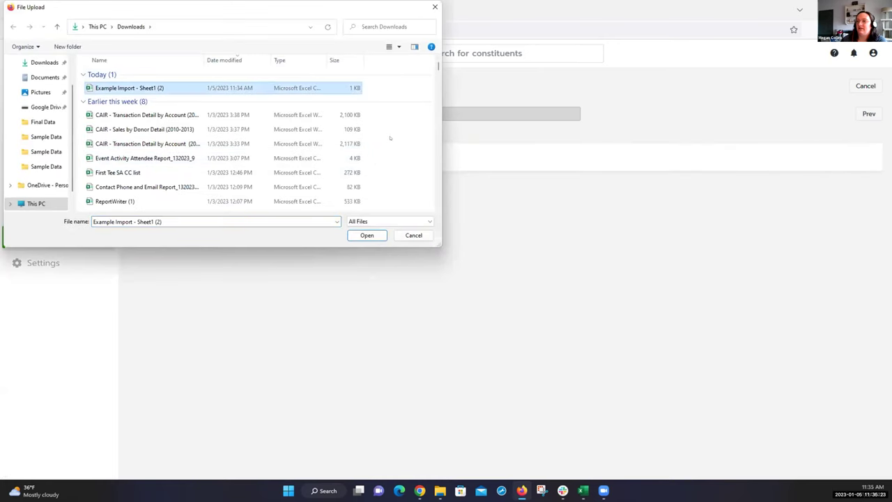
pyautogui.click(358, 234)
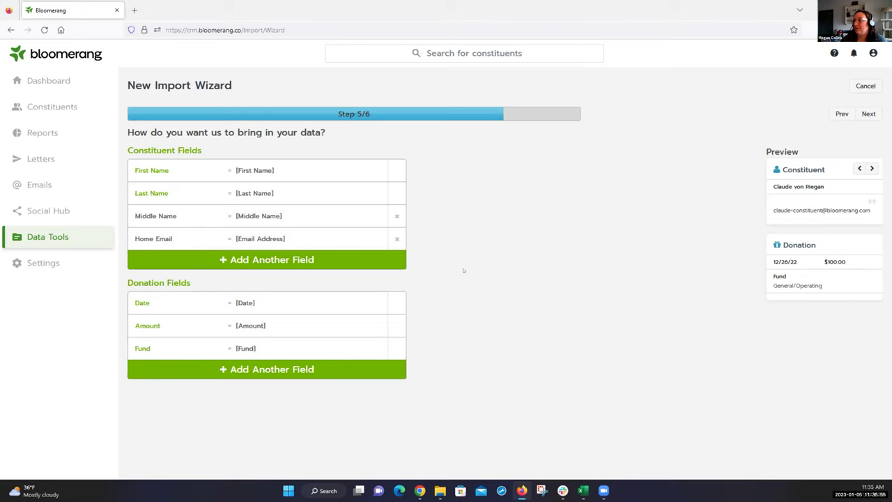
# Step: Proceed through verification and run the Golden Deer import of 8 constituents and 8 donations
pyautogui.click(870, 115)
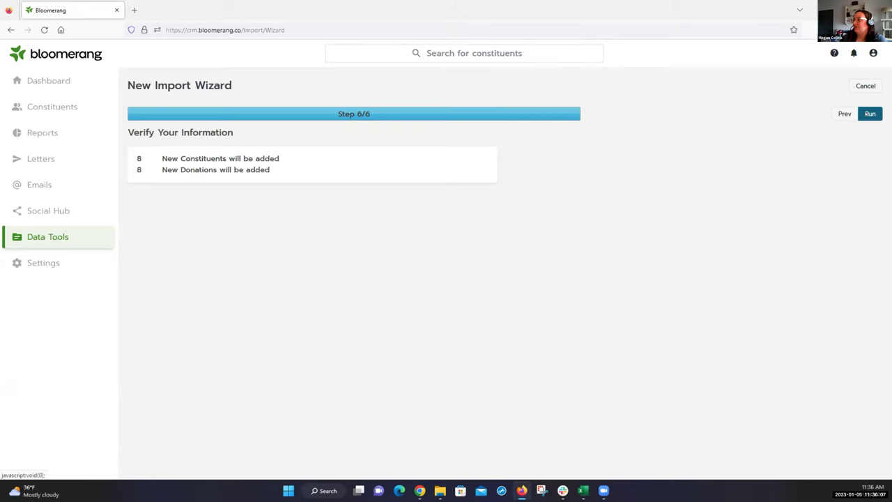
pyautogui.click(869, 113)
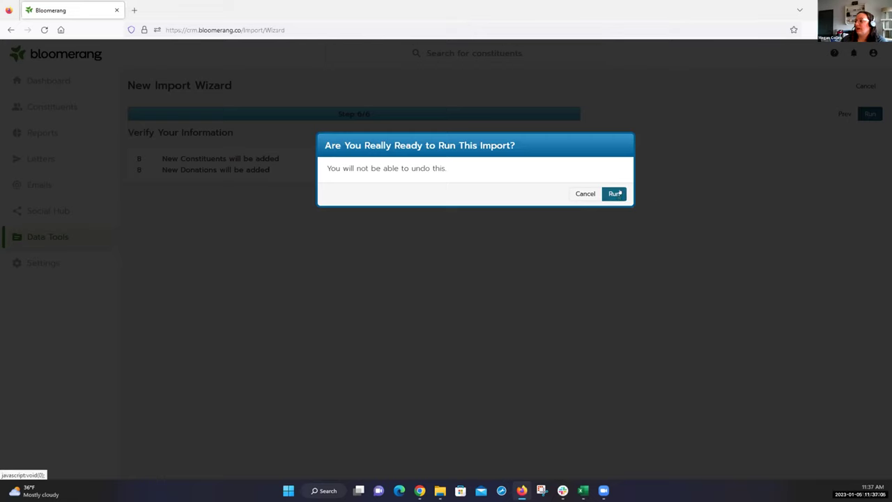
pyautogui.click(614, 193)
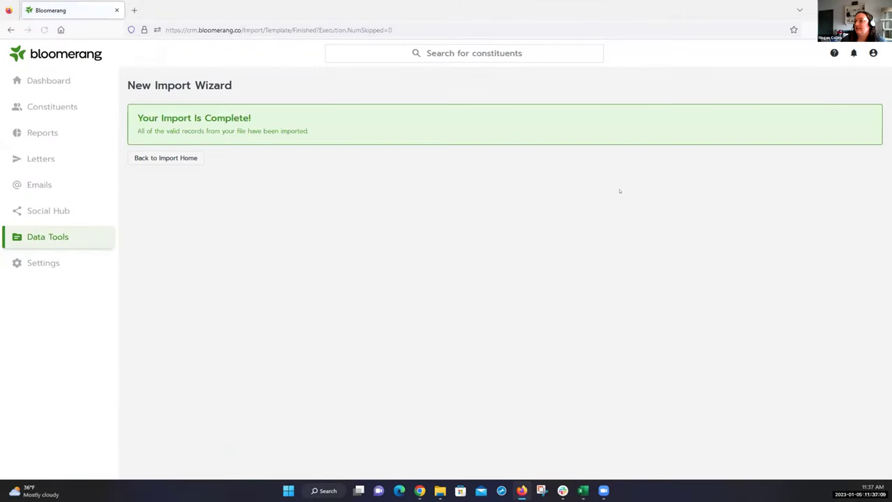
# Step: Open the first imported constituent's timeline to confirm the $100.00 General/Operating donation
pyautogui.click(457, 52)
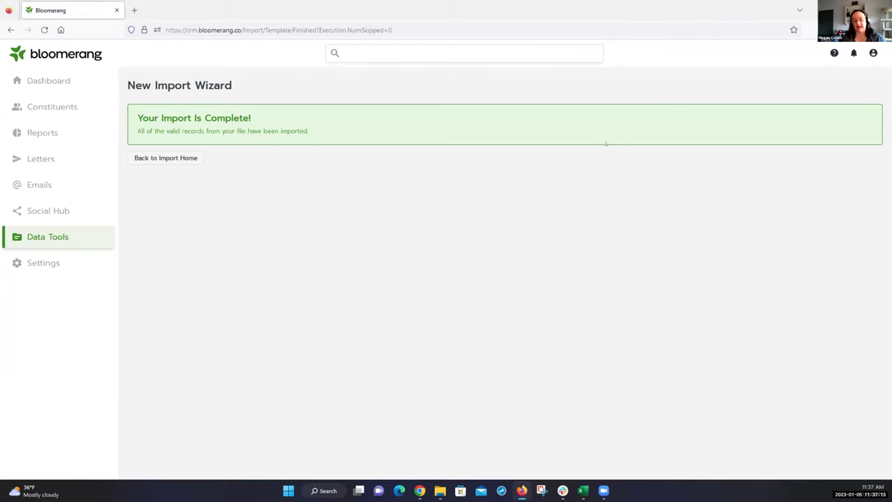
pyautogui.write('clau')
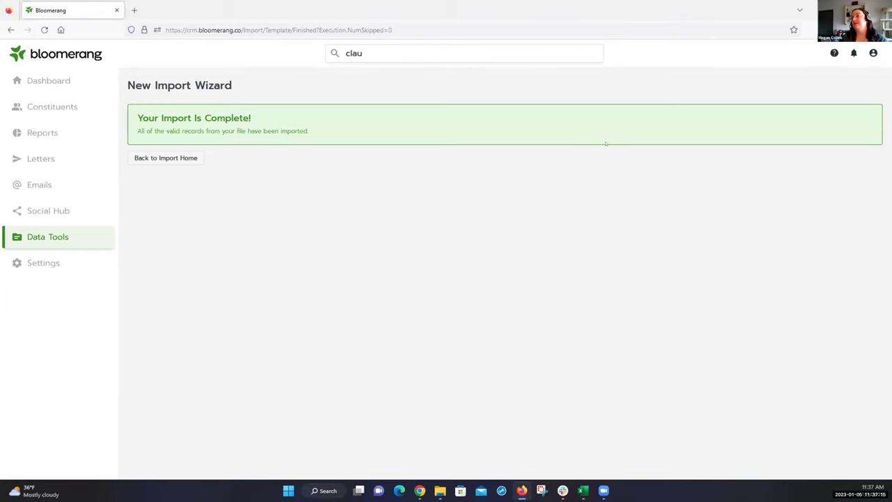
pyautogui.write('de')
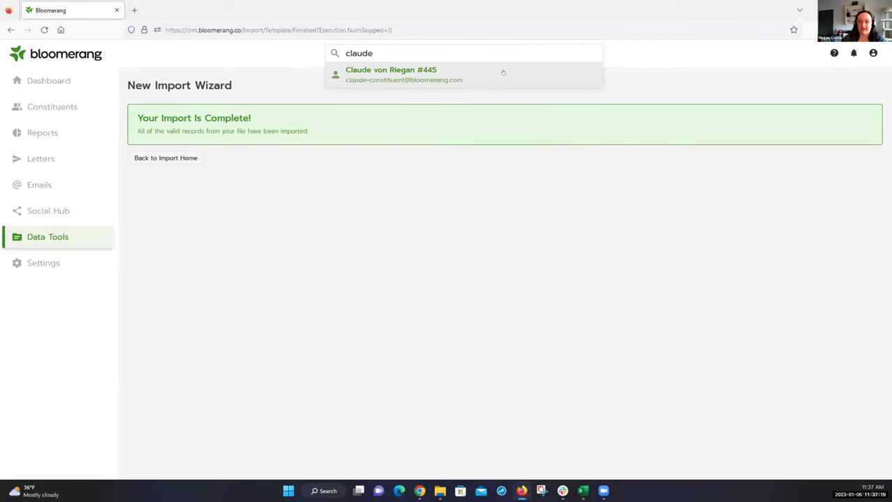
pyautogui.click(503, 73)
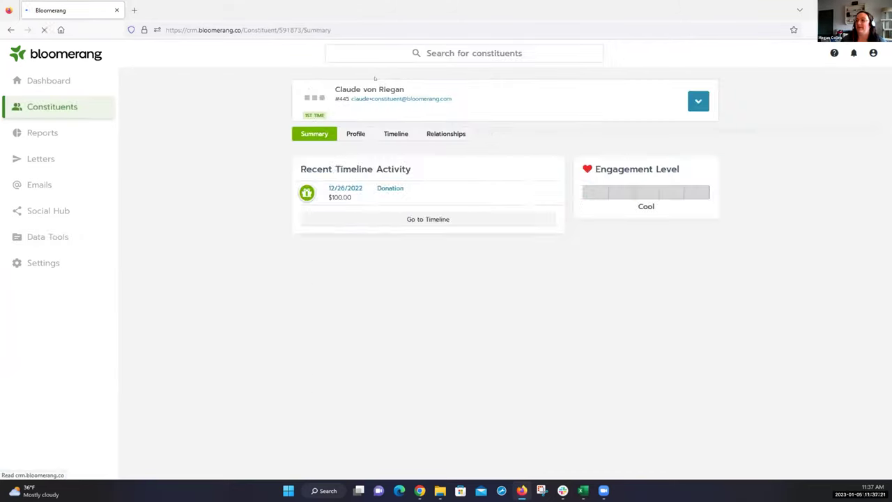
pyautogui.click(395, 135)
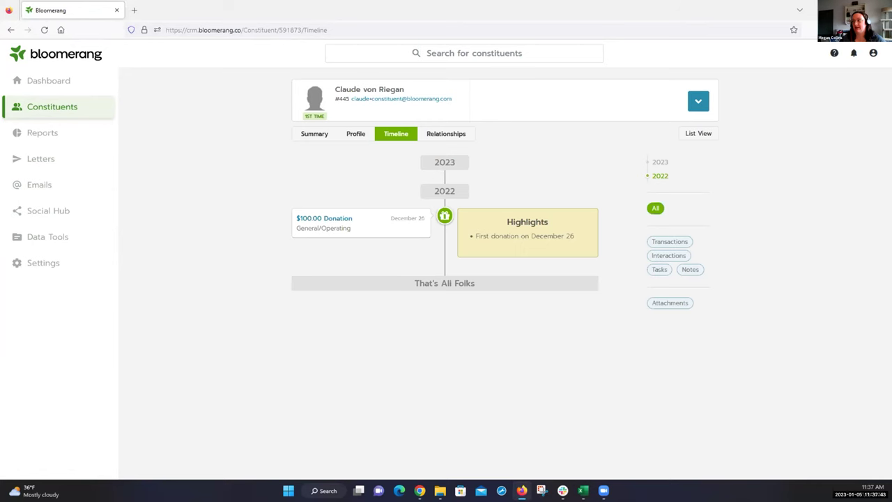
pyautogui.hotkey('alt', 'Tab')
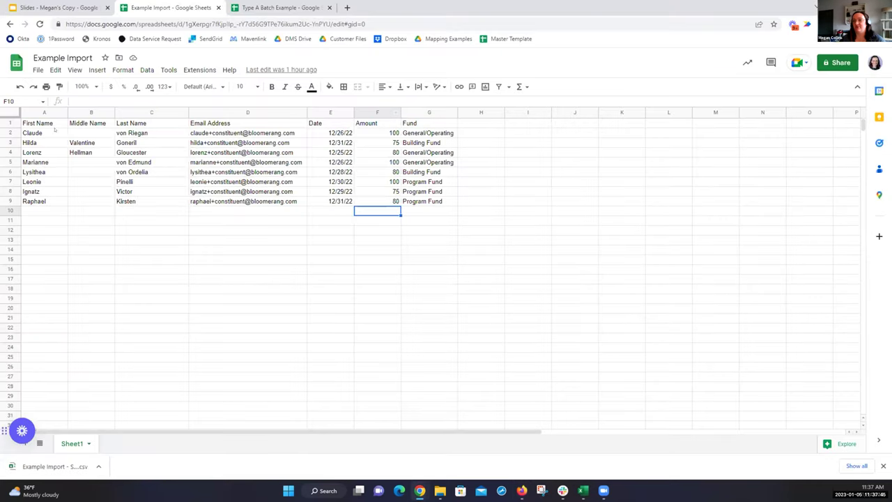
# Step: Point out the First Name, Last Name and Email Address columns, then show the Type A Batch Example sheet
pyautogui.click(38, 123)
pyautogui.click(129, 123)
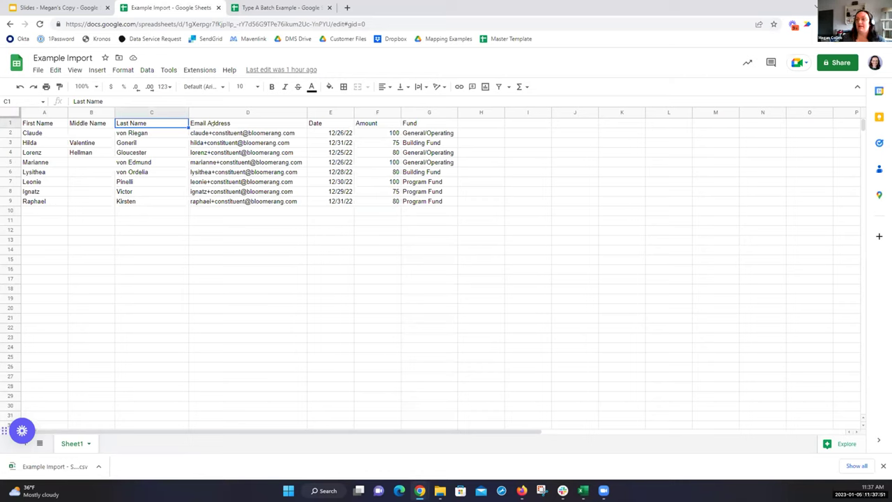
pyautogui.click(211, 123)
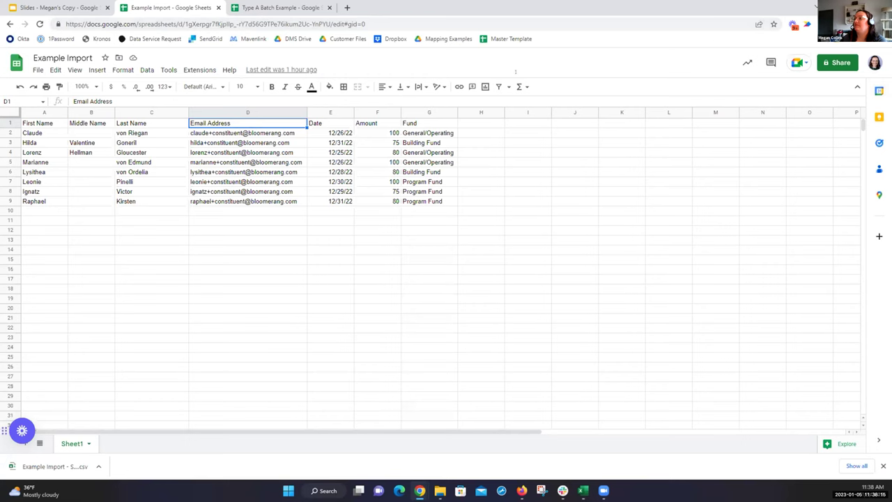
pyautogui.press('super+Down')
pyautogui.hotkey('ctrl', 'Tab')
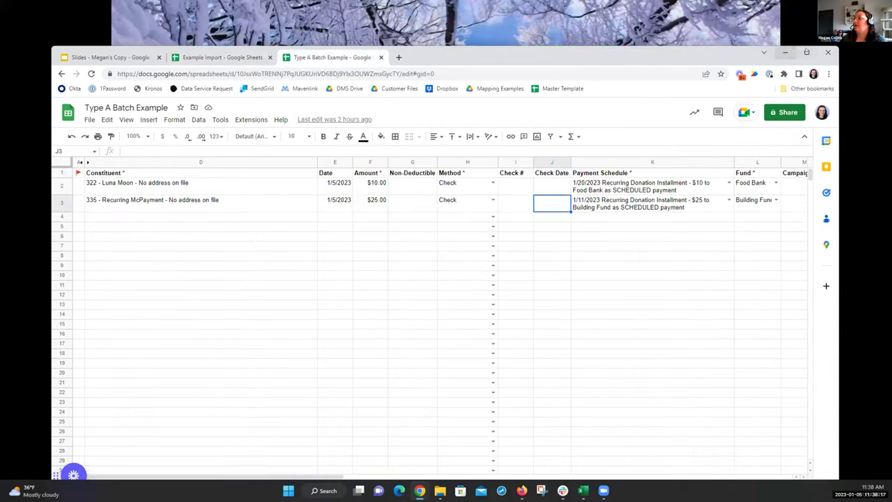
# Step: Maximize the Type A Batch Example window and select the first empty Constituent cell, D4
pyautogui.click(806, 52)
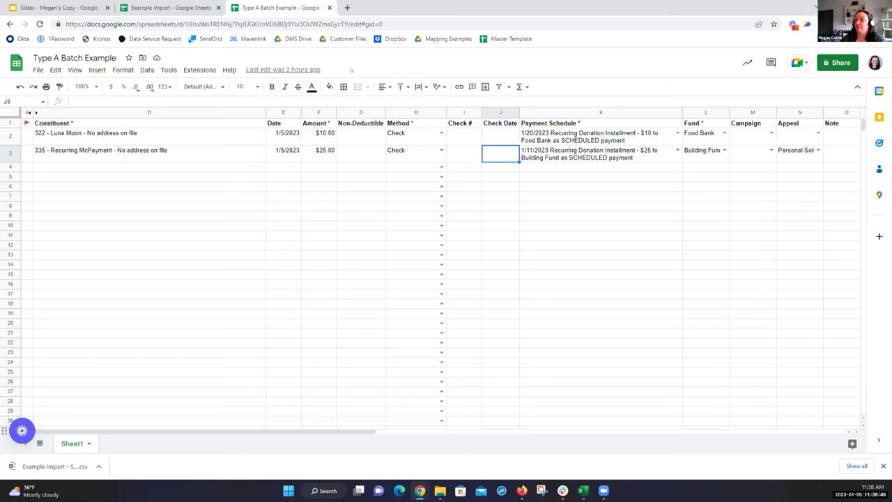
pyautogui.click(91, 166)
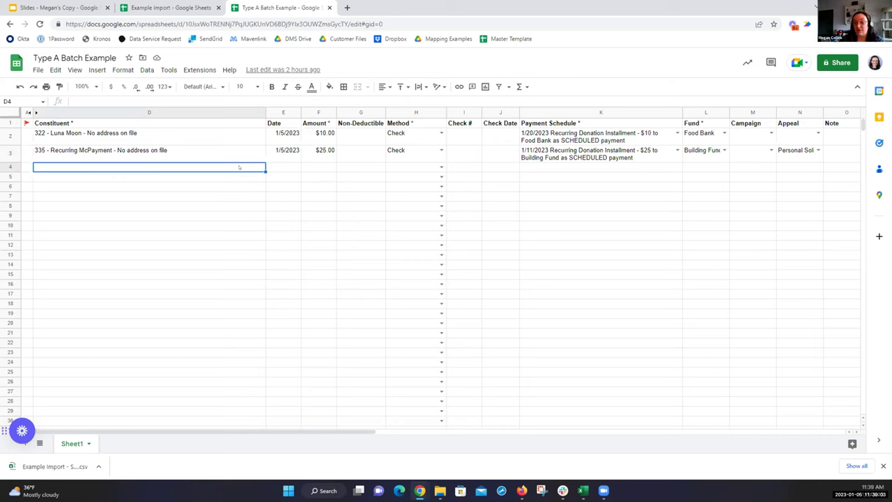
# Step: Enter the donor's full name in row 4's Constituent cell (D4) and reselect the unmatched entry
pyautogui.write('felix fraldarius')
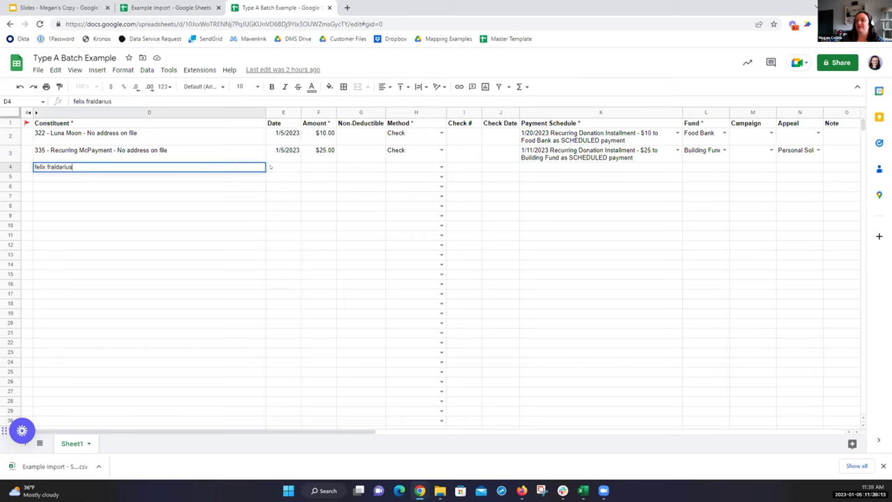
pyautogui.click(276, 167)
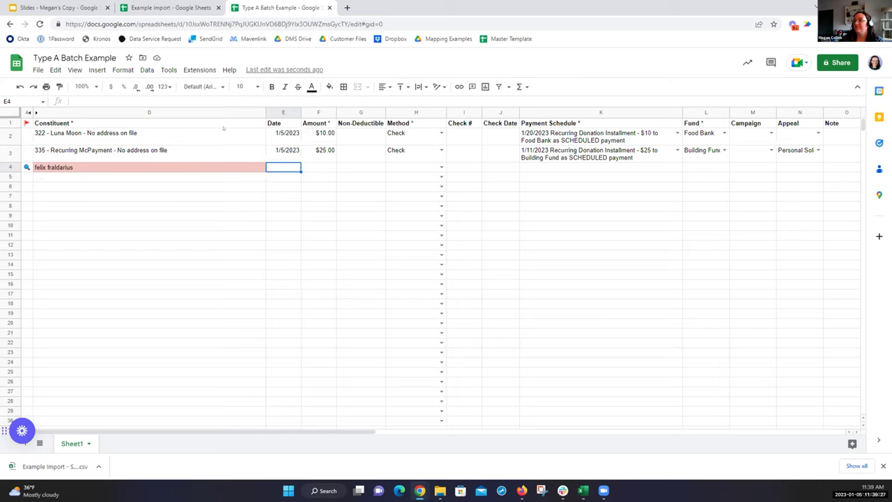
pyautogui.click(168, 173)
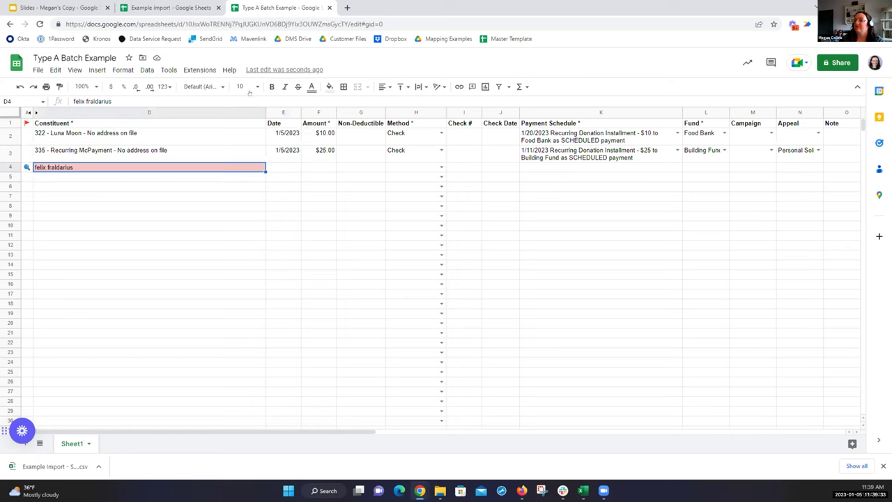
# Step: Match D4's name to its Bloomerang constituent through the Extensions > Bloomerang > Type a Batch search
pyautogui.click(200, 69)
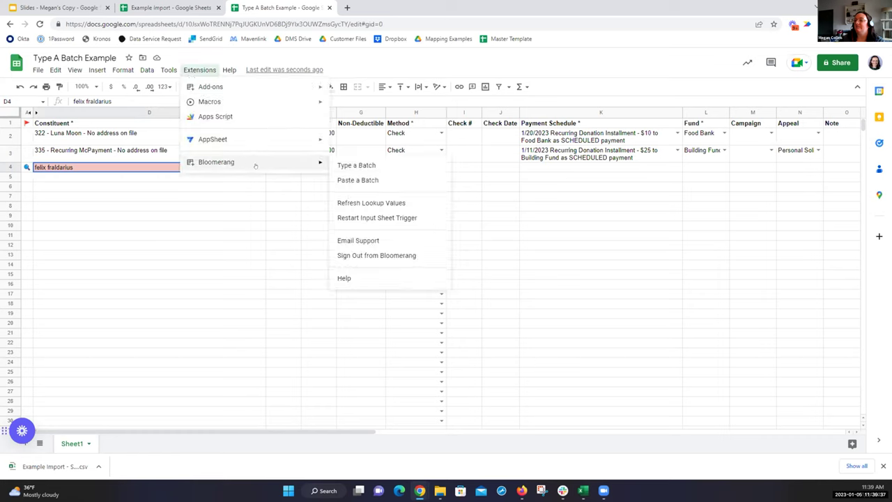
pyautogui.click(366, 165)
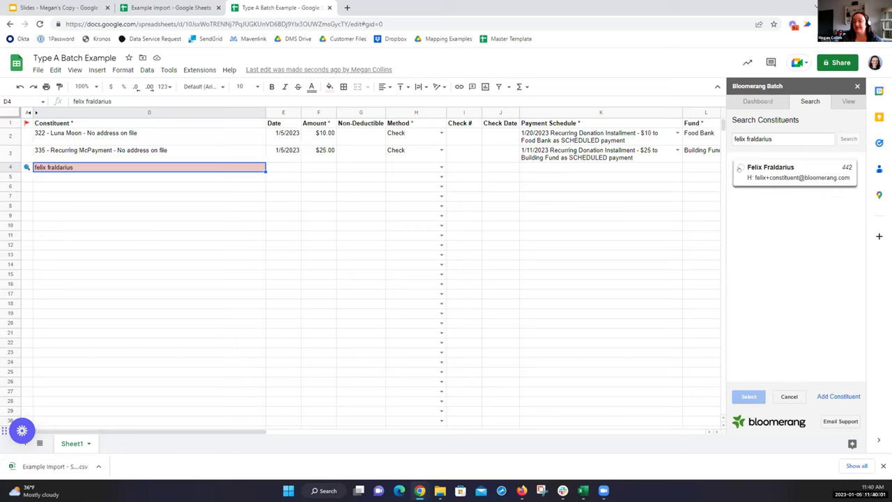
pyautogui.click(739, 168)
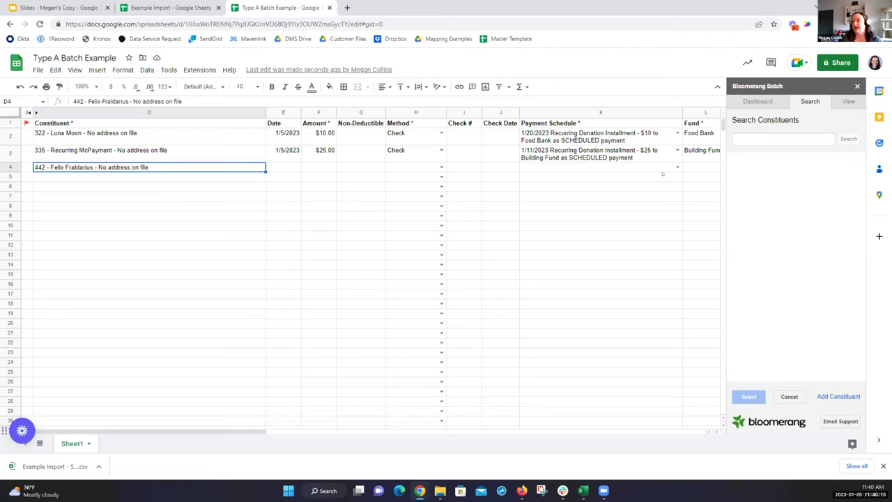
# Step: Record row 4 as a $15.00 check dated 1/5, an extra Building Fund installment payment
pyautogui.click(675, 167)
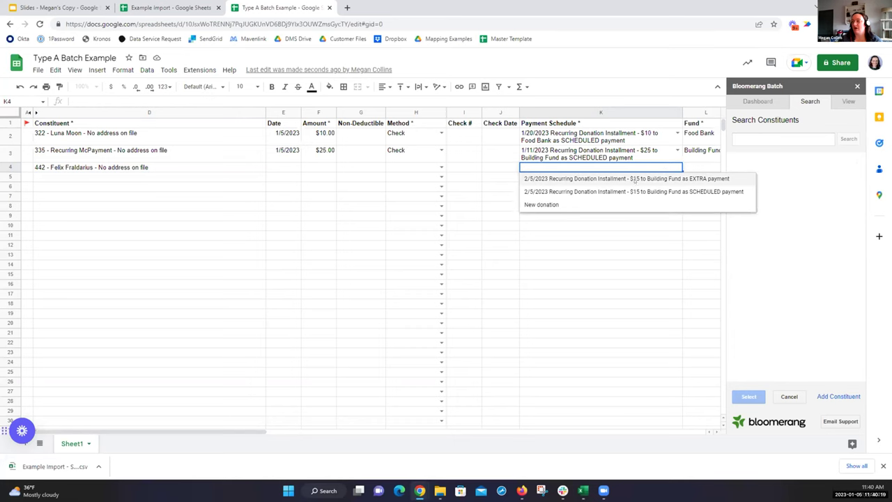
pyautogui.click(636, 181)
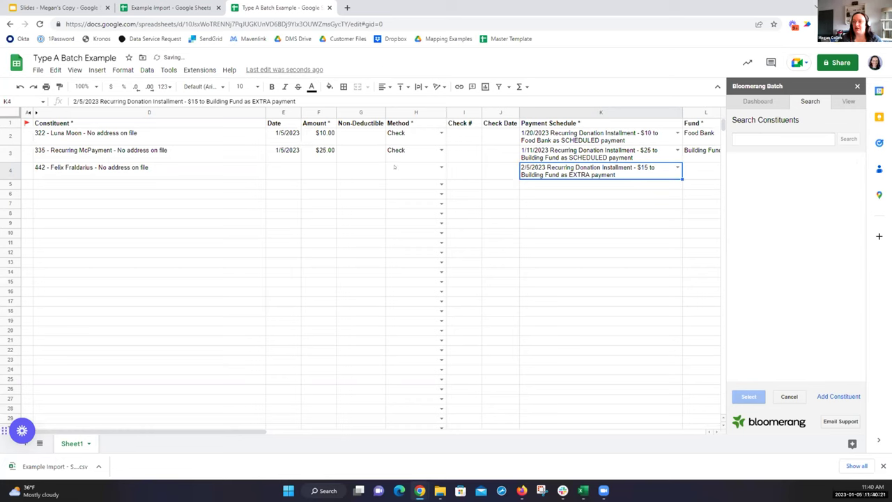
pyautogui.click(283, 168)
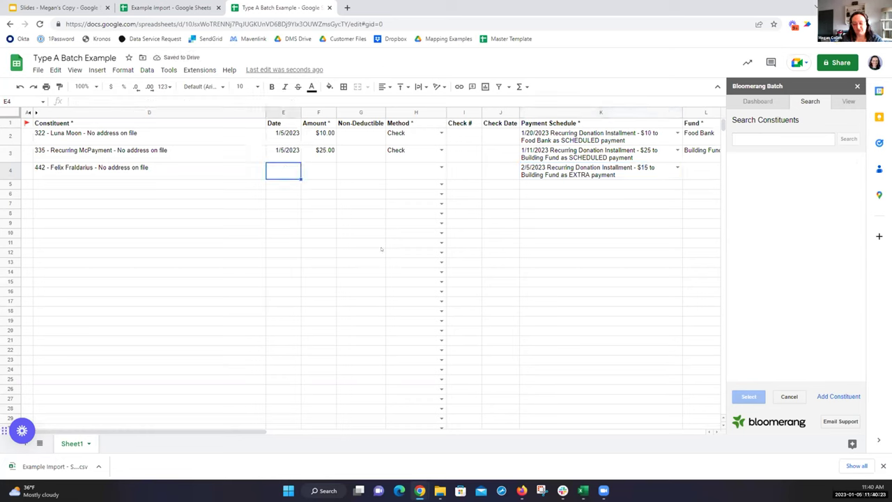
pyautogui.write('1/5')
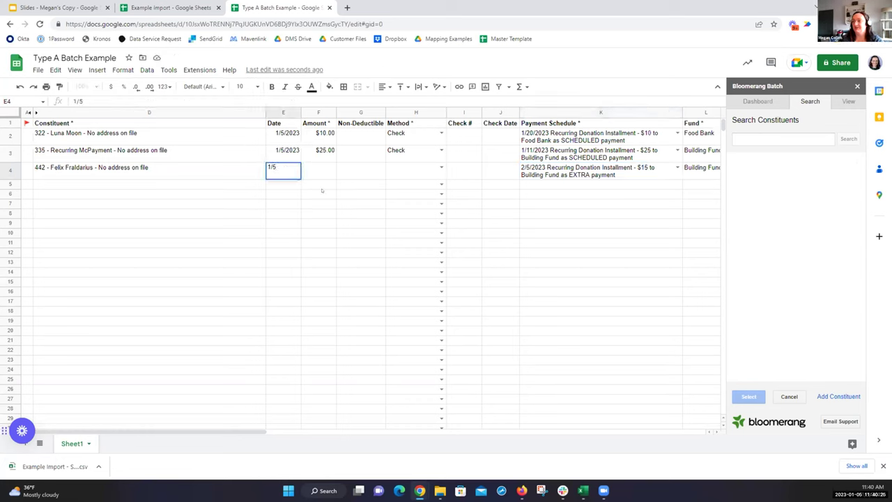
pyautogui.press('Tab')
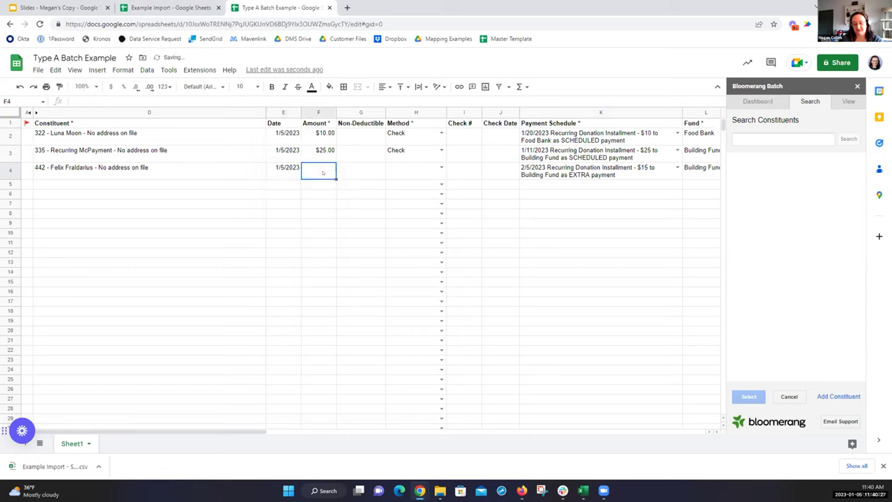
pyautogui.write('15')
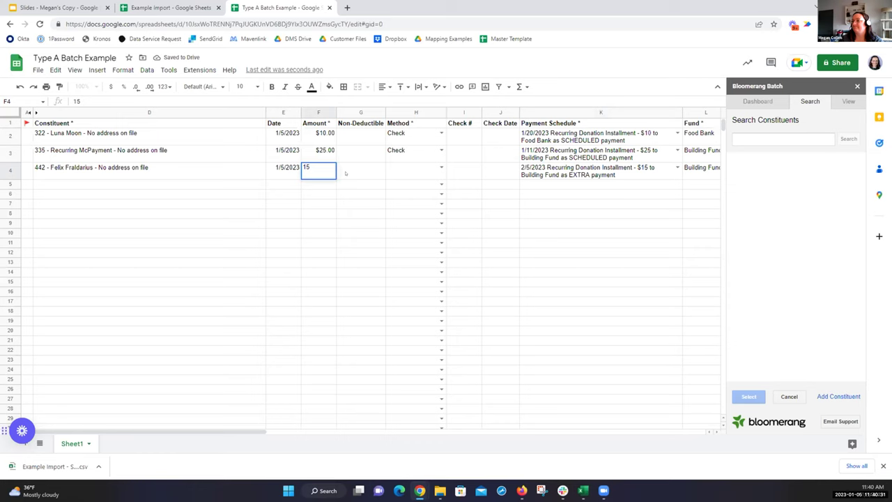
pyautogui.press('Tab')
pyautogui.click(441, 167)
pyautogui.click(420, 199)
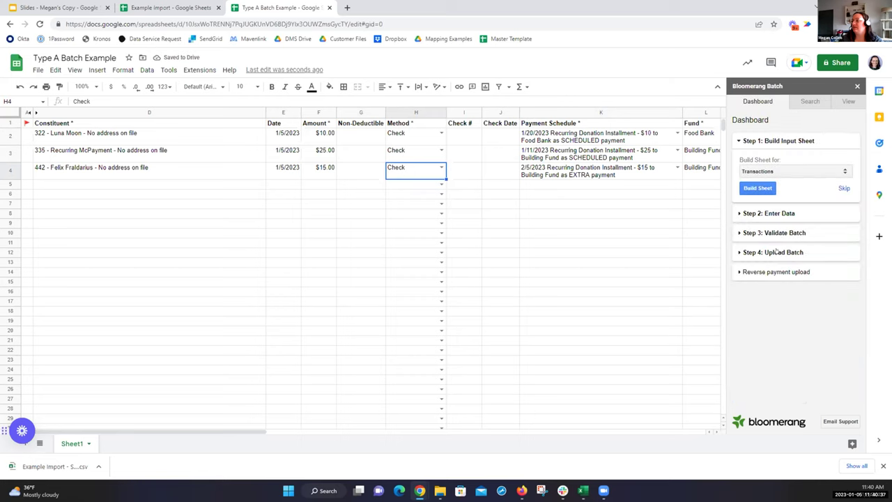
# Step: Upload the three payment rows through the sidebar's Step 4: Upload Batch
pyautogui.click(775, 252)
pyautogui.click(765, 221)
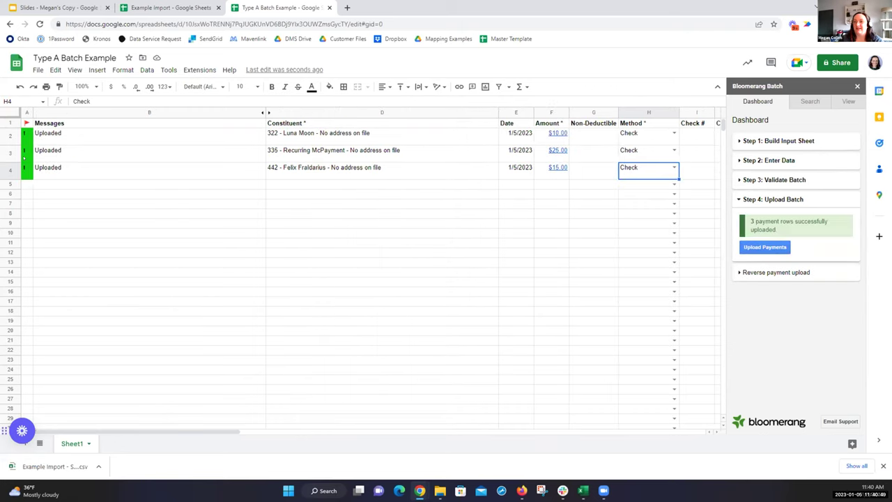
# Step: In Bloomerang, check the batch donor's timeline for the $15.00 Building Fund payments, then search another constituent
pyautogui.click(522, 490)
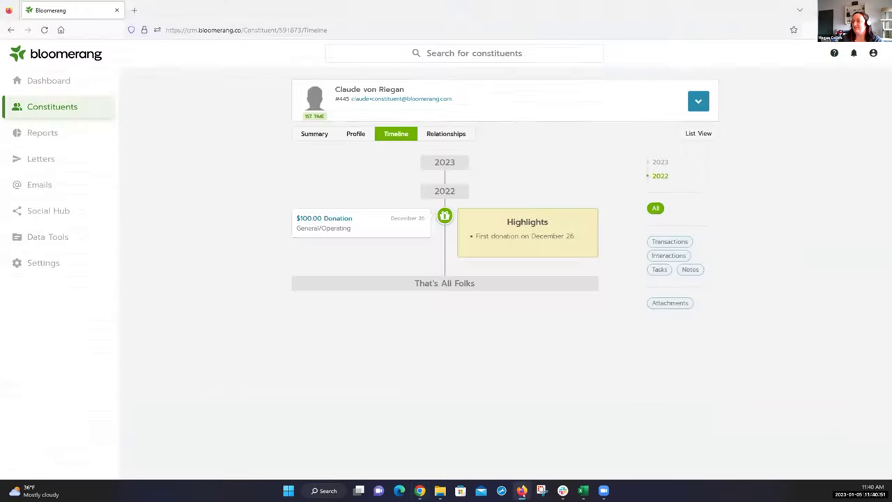
pyautogui.click(420, 53)
pyautogui.write('felix')
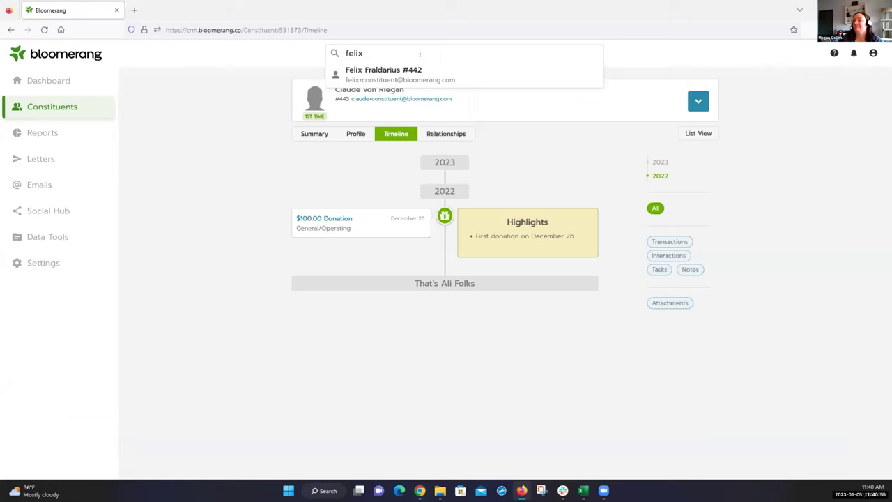
pyautogui.click(387, 73)
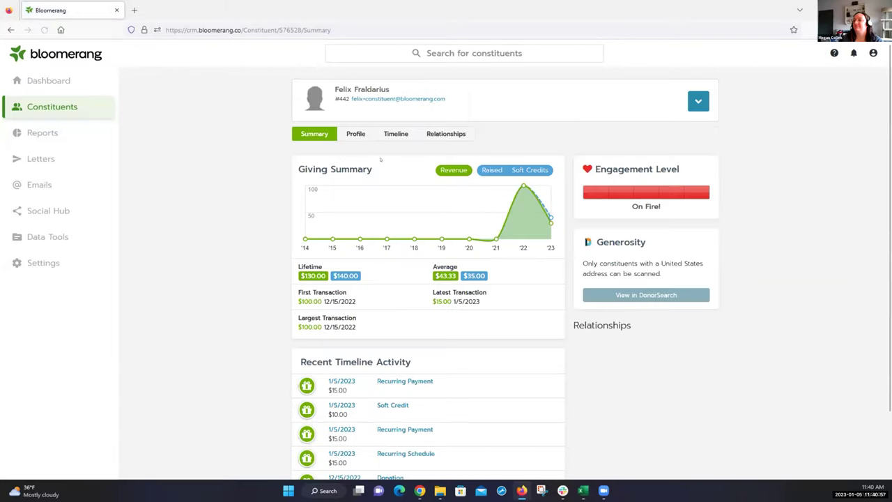
pyautogui.click(356, 136)
pyautogui.click(396, 133)
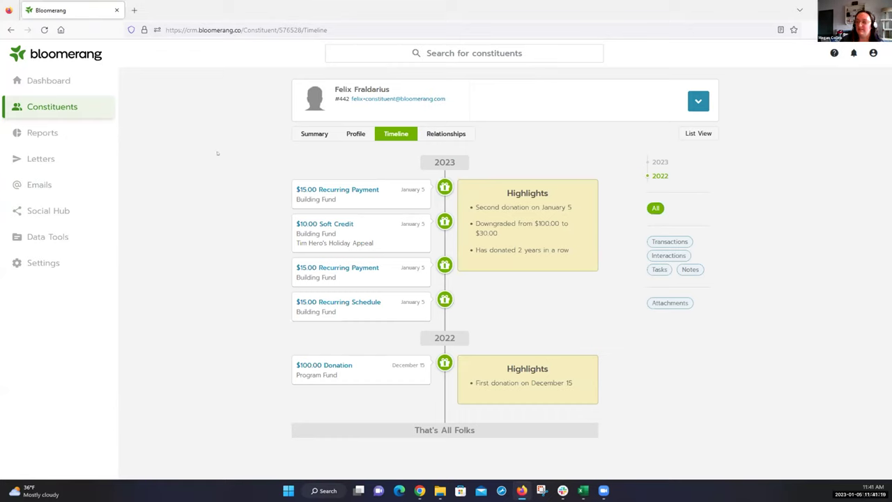
pyautogui.click(474, 44)
pyautogui.write('dimitri')
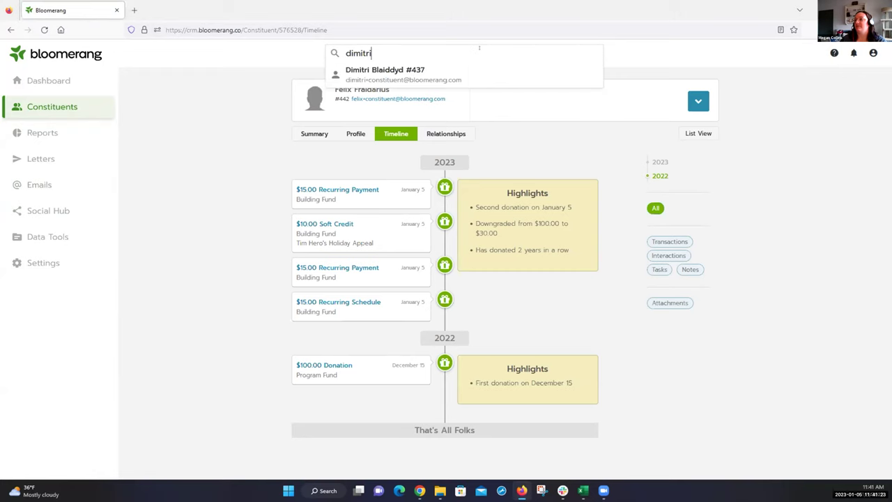
# Step: Start a new donation on the constituent's record and clear its stored default values
pyautogui.click(466, 70)
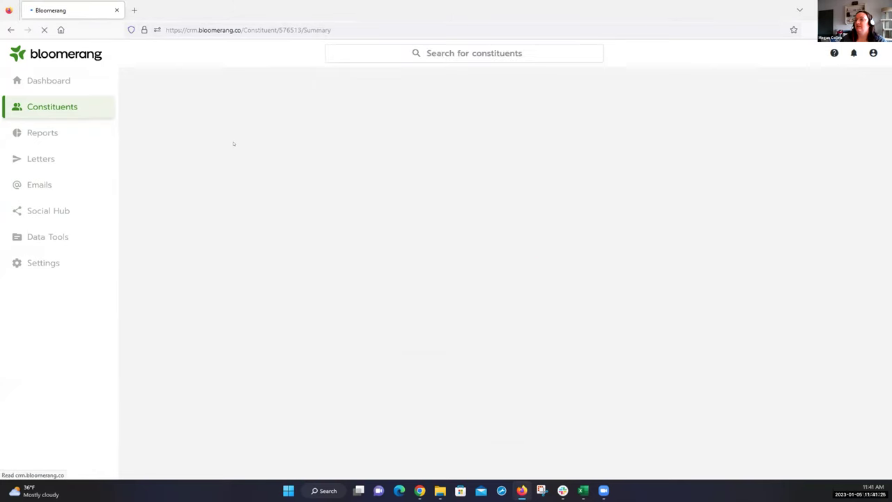
pyautogui.click(700, 104)
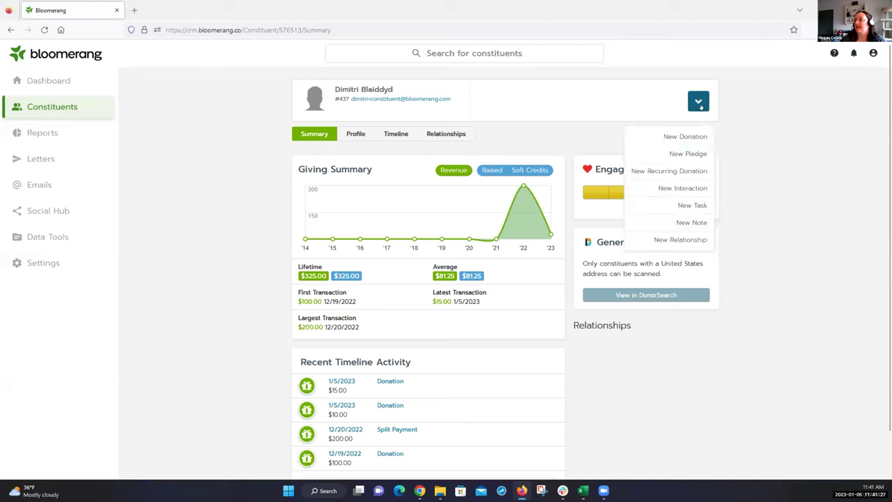
pyautogui.click(686, 136)
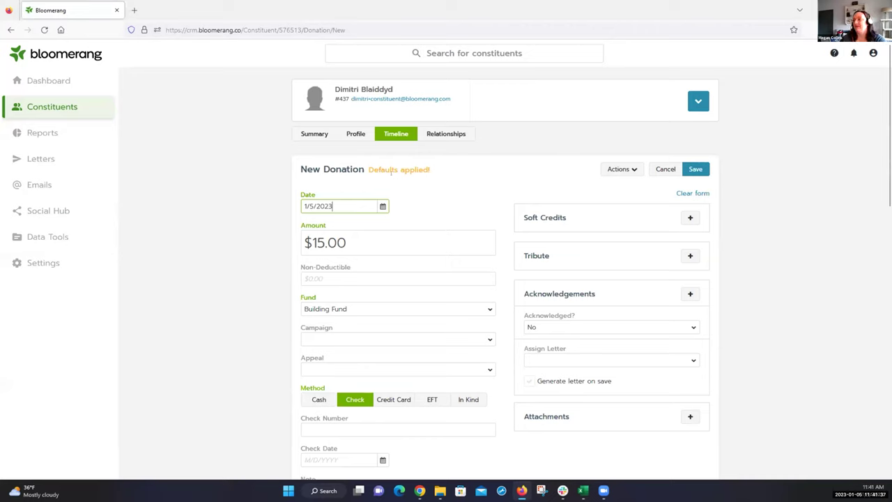
pyautogui.click(618, 170)
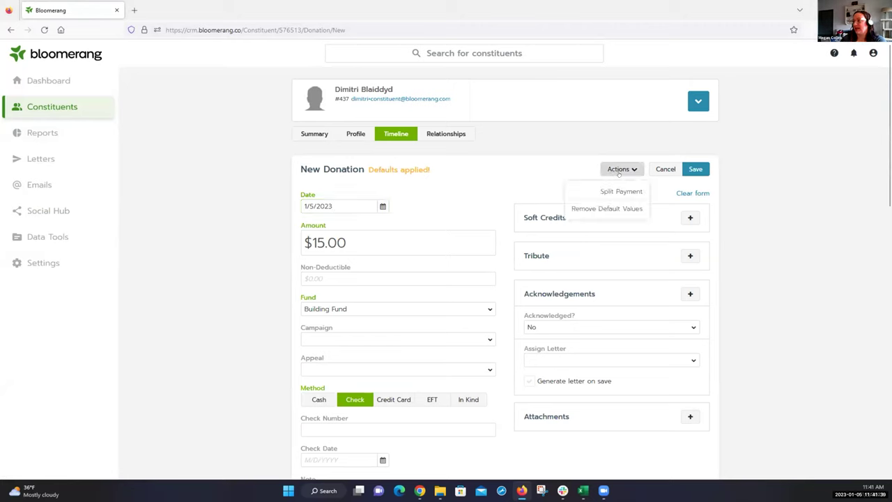
pyautogui.click(607, 209)
# Step: Change the donation amount to $30.00 and convert it into a split payment
pyautogui.moveTo(354, 241); pyautogui.dragTo(286, 235)
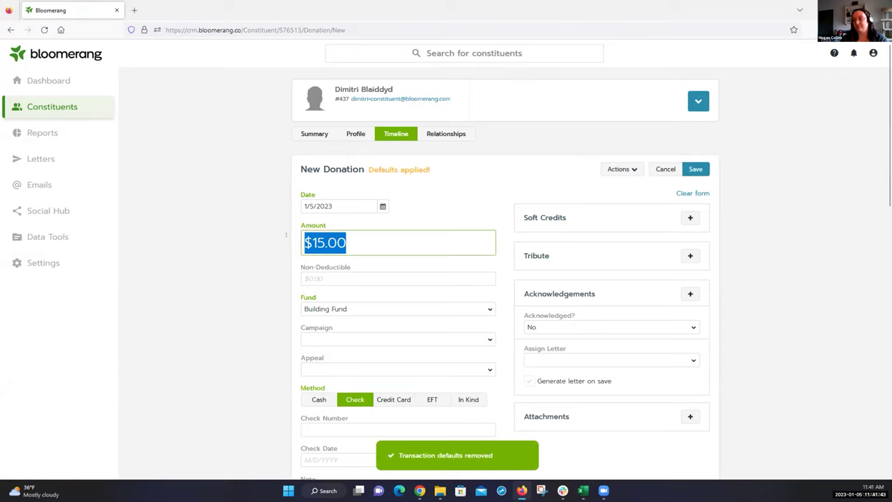
pyautogui.write('30')
pyautogui.click(263, 241)
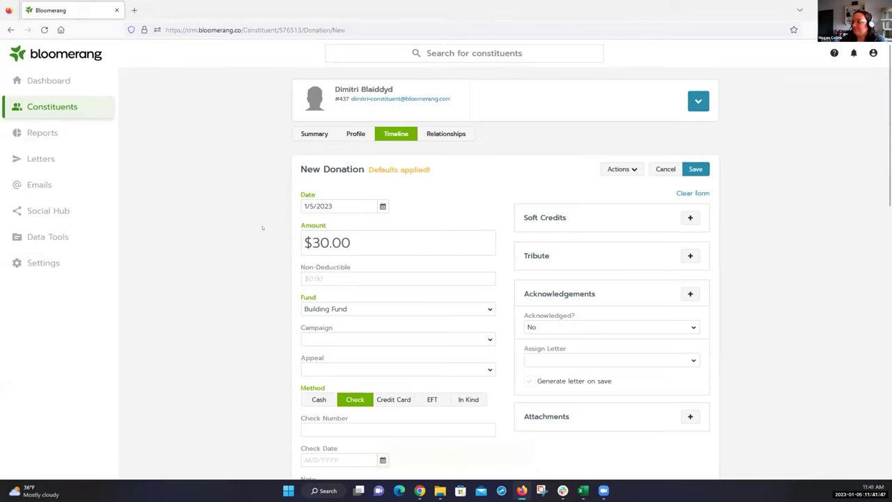
pyautogui.scroll(-1, 263, 228)
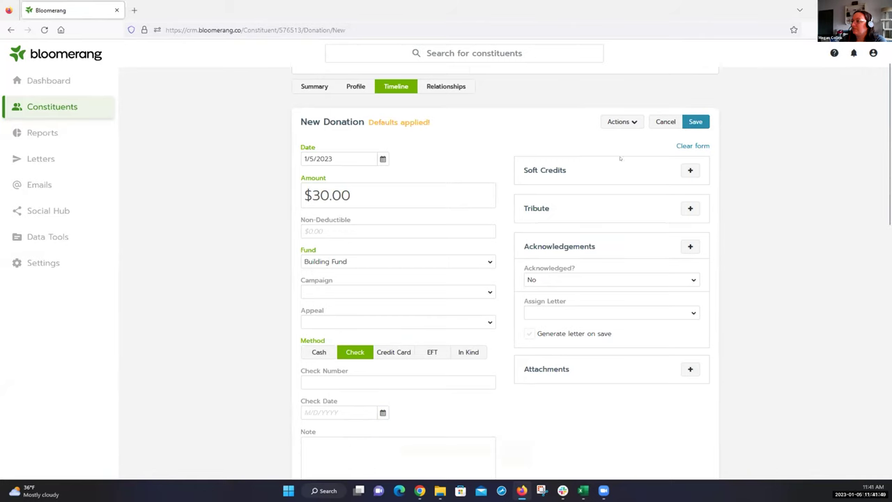
pyautogui.click(641, 122)
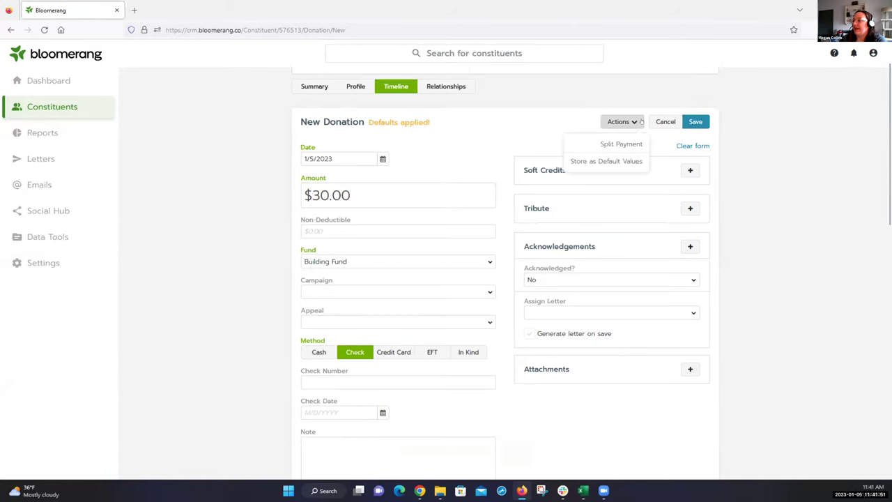
pyautogui.click(621, 144)
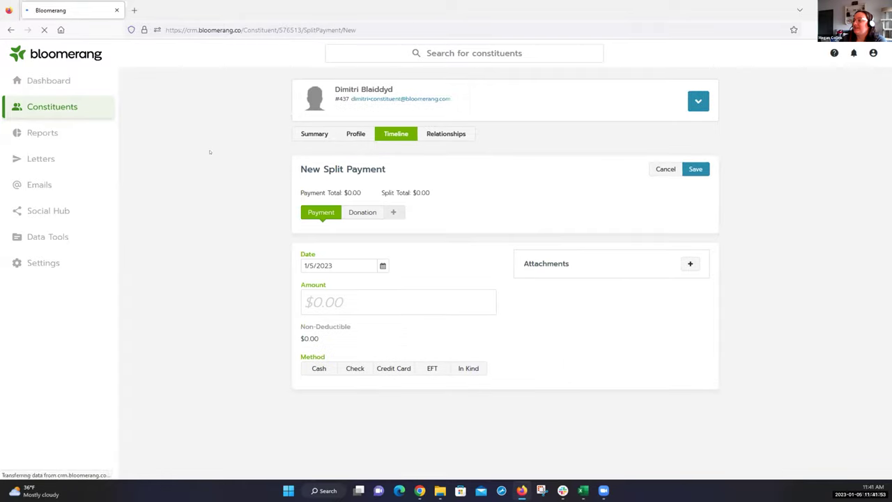
# Step: Set the split payment amount to $30.00
pyautogui.click(362, 213)
pyautogui.click(322, 212)
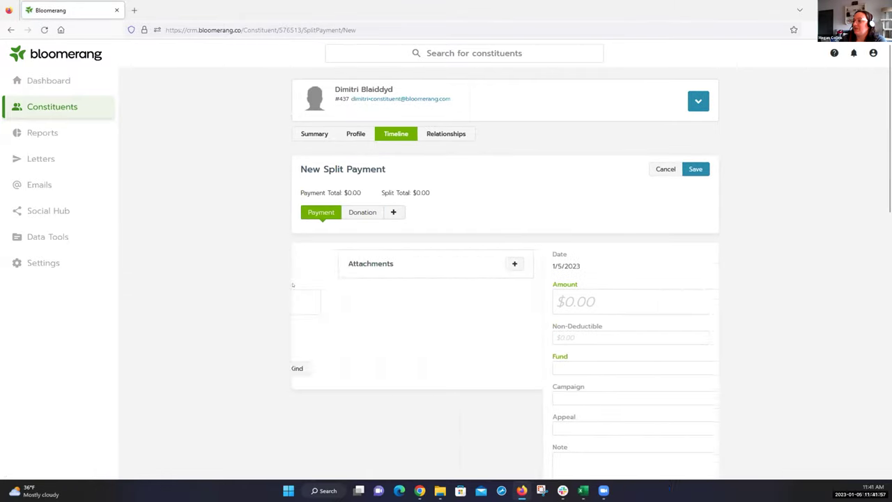
pyautogui.click(332, 301)
pyautogui.write('30')
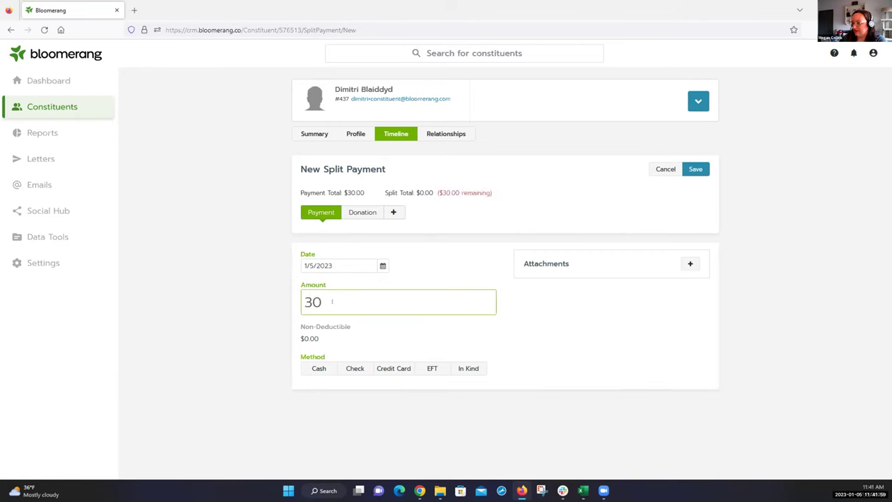
pyautogui.click(239, 278)
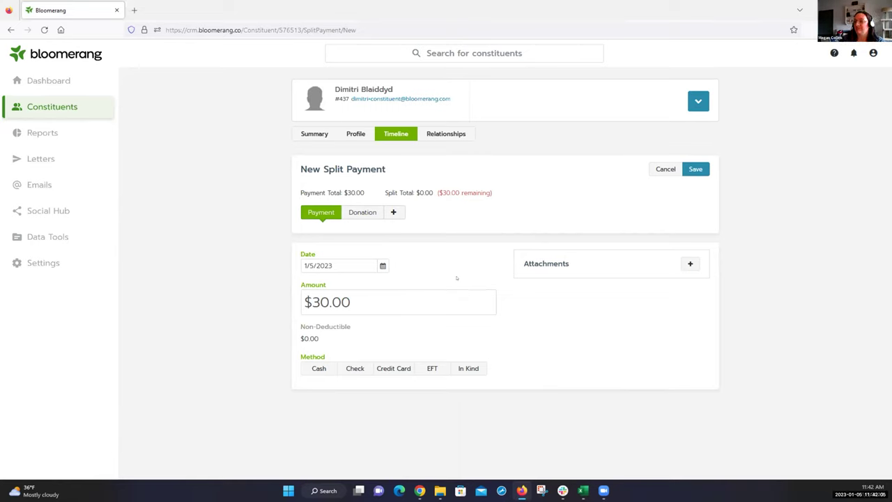
# Step: Make the first donation split $15.00 to the Building Fund
pyautogui.click(361, 212)
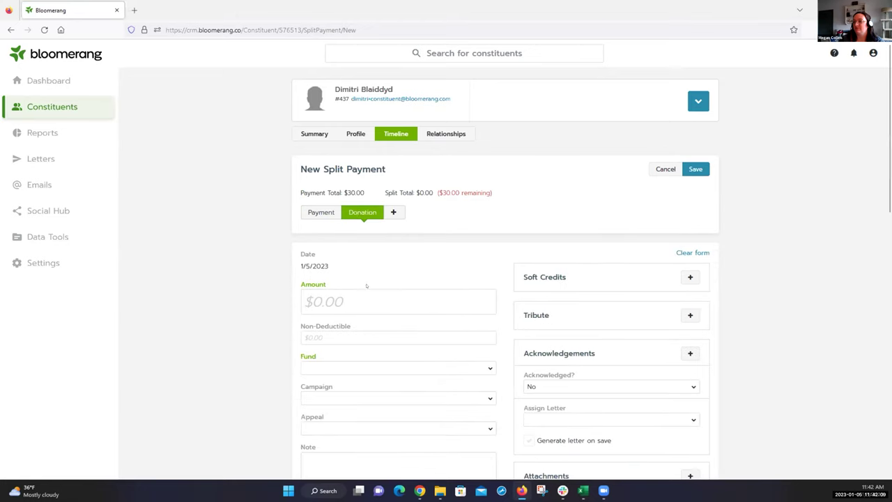
pyautogui.click(368, 301)
pyautogui.write('15')
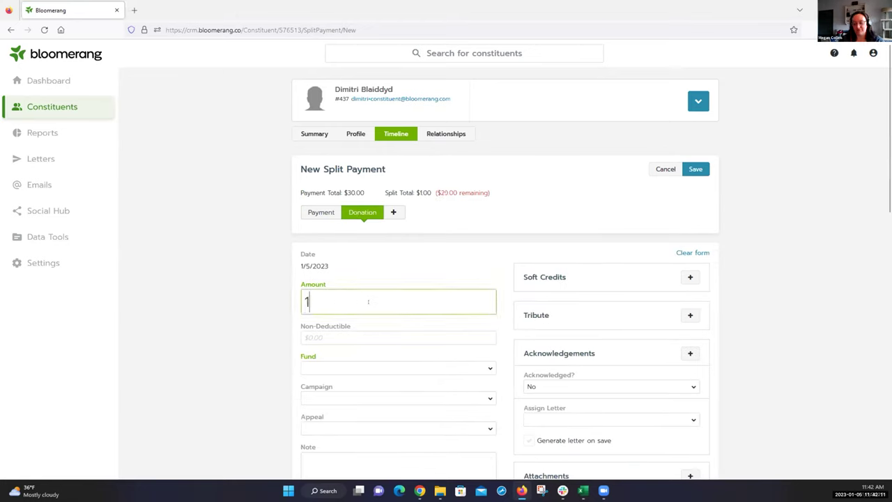
pyautogui.click(353, 369)
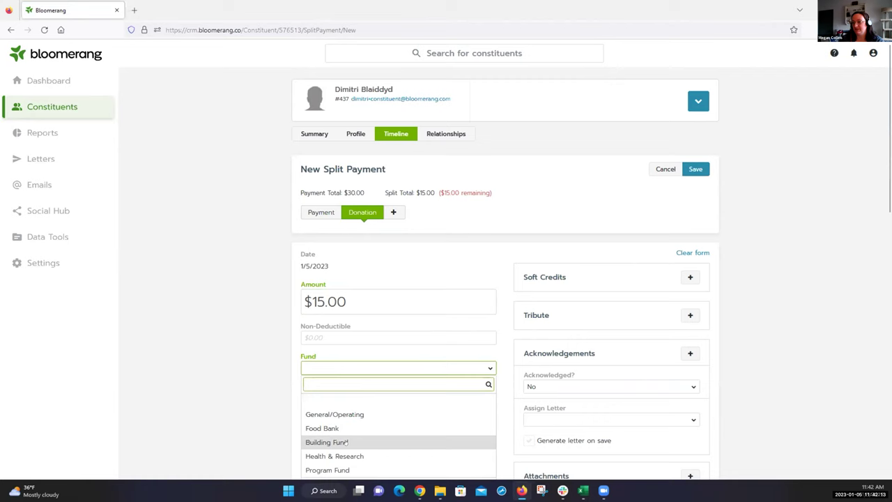
pyautogui.click(356, 442)
# Step: Add a second $15.00 donation split to General/Operating
pyautogui.scroll(-2, 247, 344)
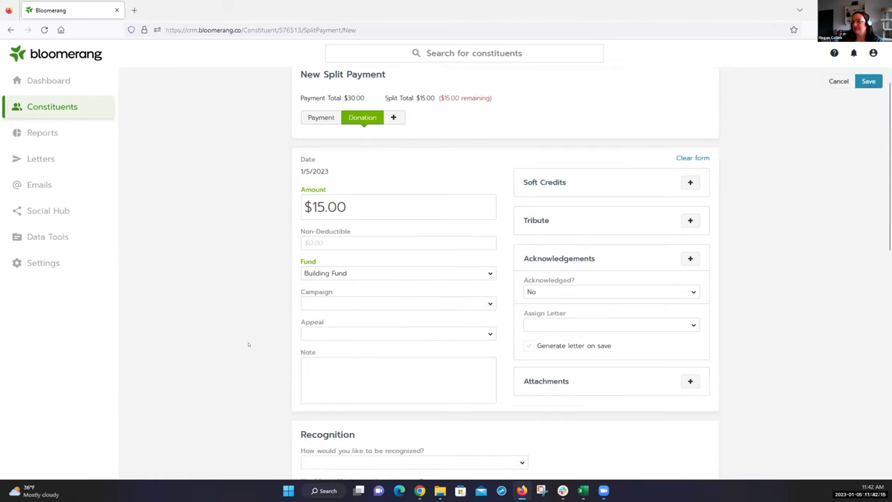
pyautogui.click(392, 118)
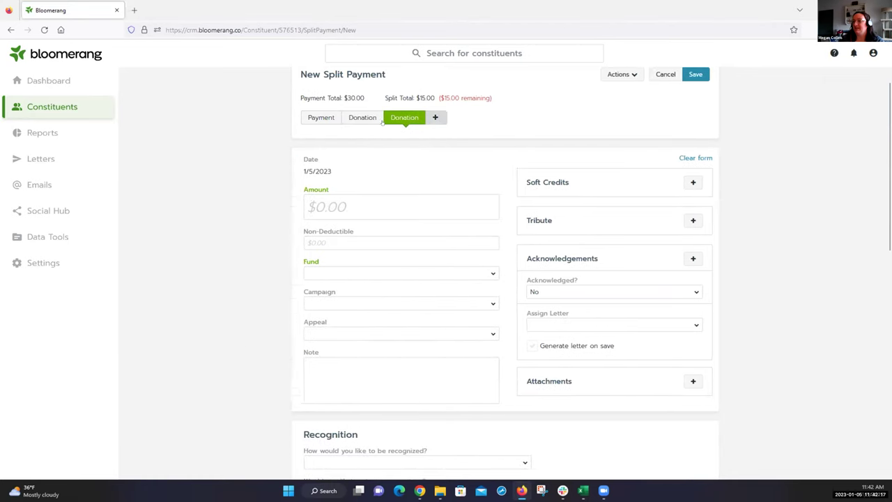
pyautogui.write('15')
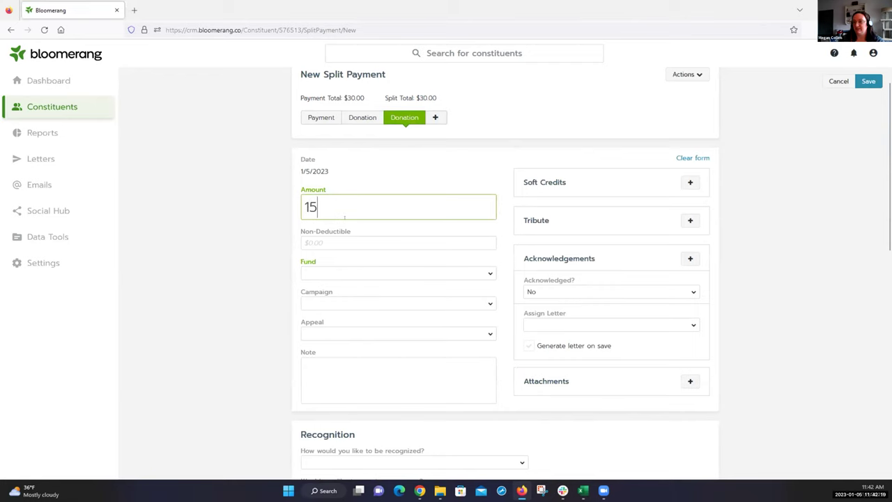
pyautogui.click(321, 274)
pyautogui.click(335, 319)
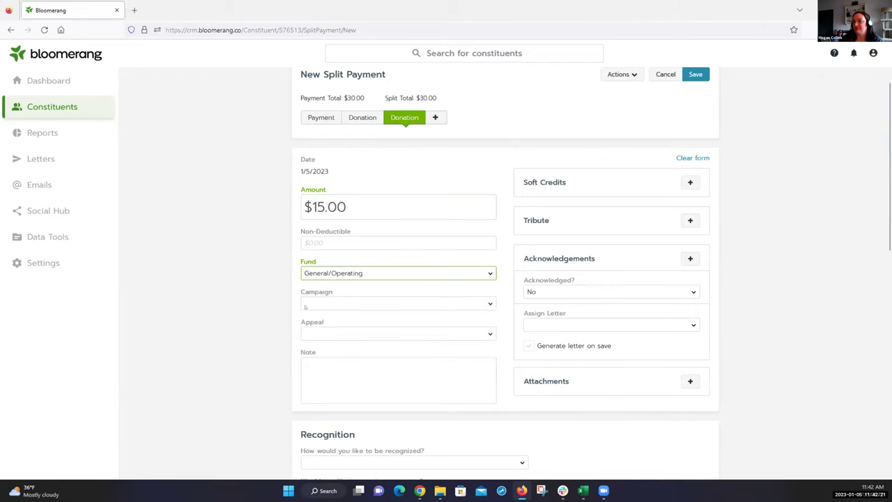
# Step: Review both splits, set the payment method to Cash, and save
pyautogui.scroll(3, 232, 272)
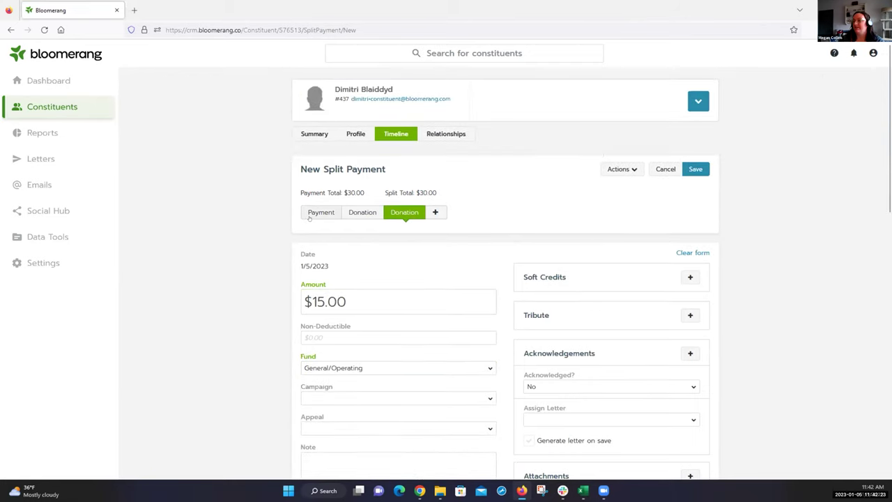
pyautogui.click(352, 213)
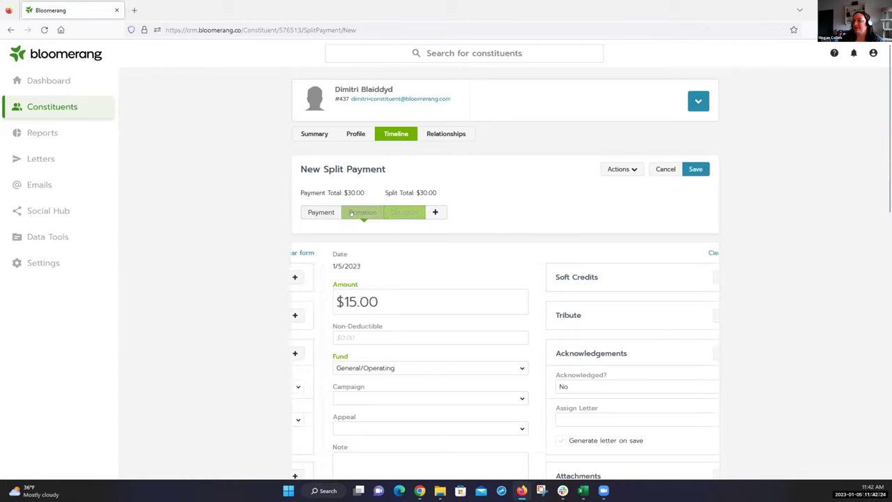
pyautogui.click(395, 212)
pyautogui.click(321, 213)
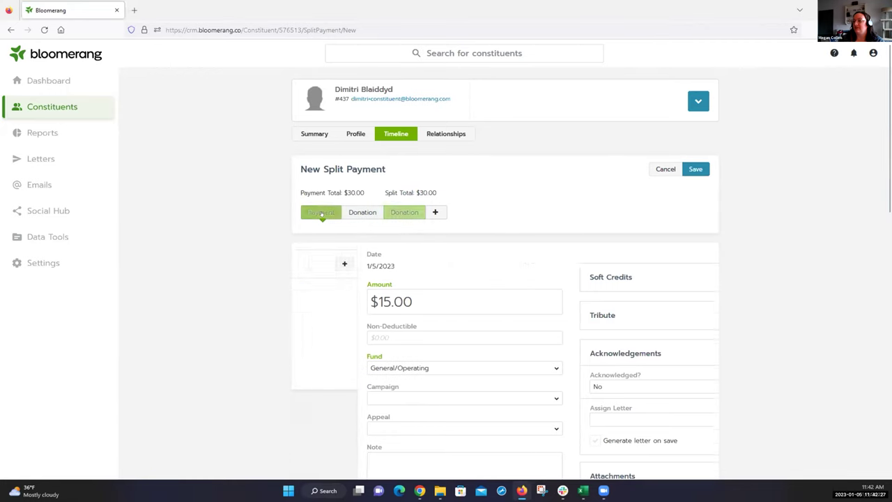
pyautogui.click(364, 213)
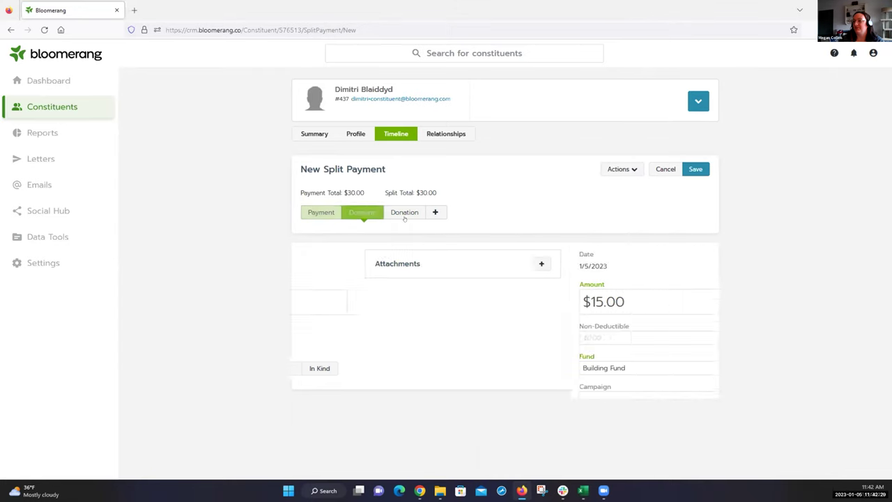
pyautogui.click(404, 213)
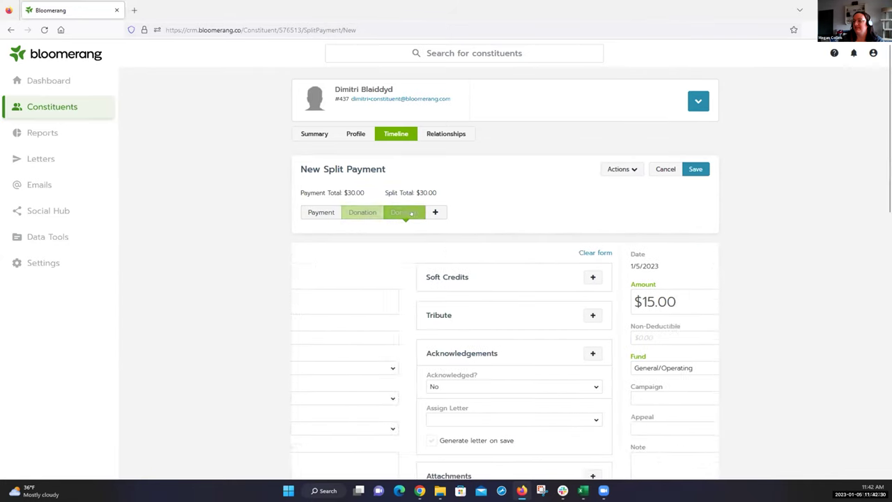
pyautogui.click(691, 173)
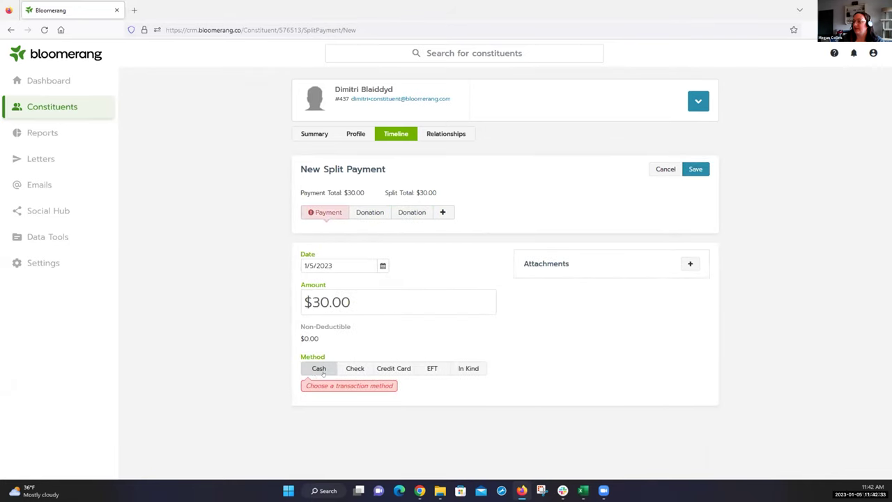
pyautogui.click(320, 369)
pyautogui.click(694, 169)
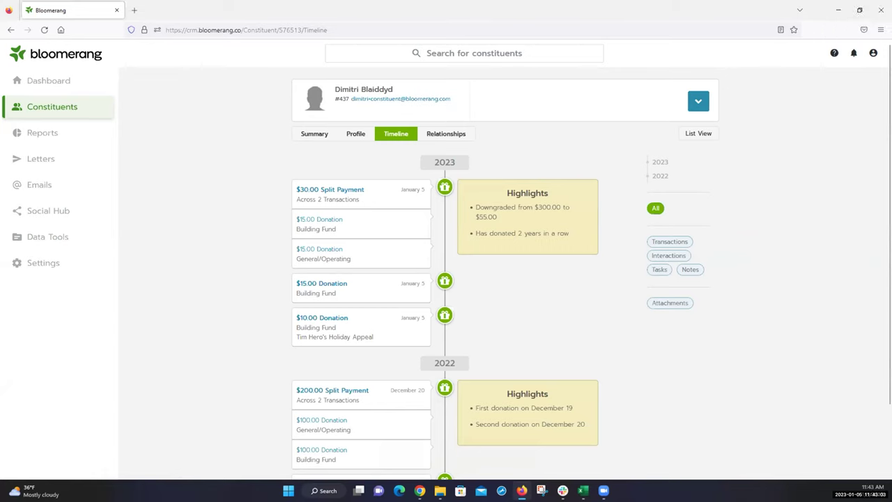
# Step: Minimize the CRM browser and return to the Google Slides presentation
pyautogui.click(838, 10)
pyautogui.click(69, 8)
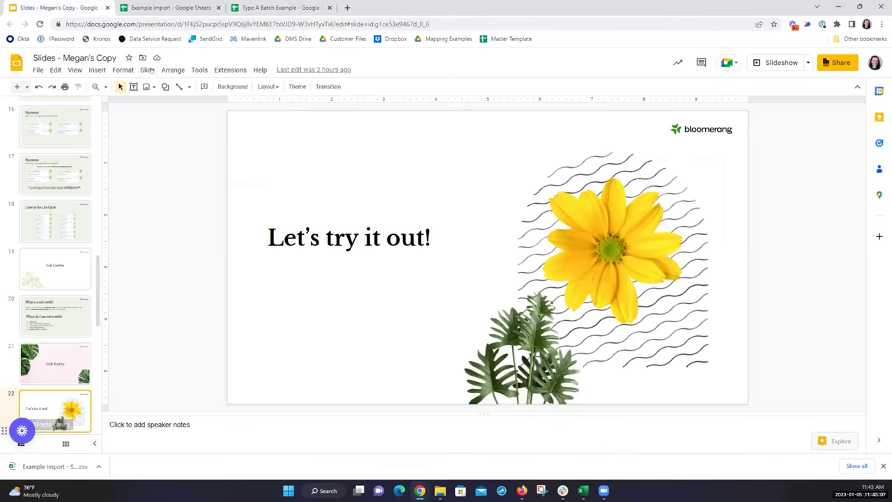
# Step: Start the full-screen slideshow and advance to the Basic Transaction Reporting slide
pyautogui.click(73, 70)
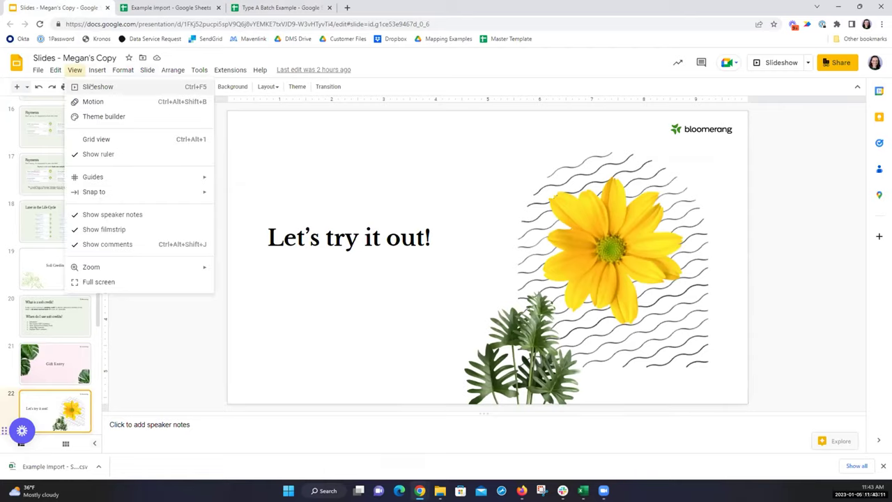
pyautogui.click(91, 86)
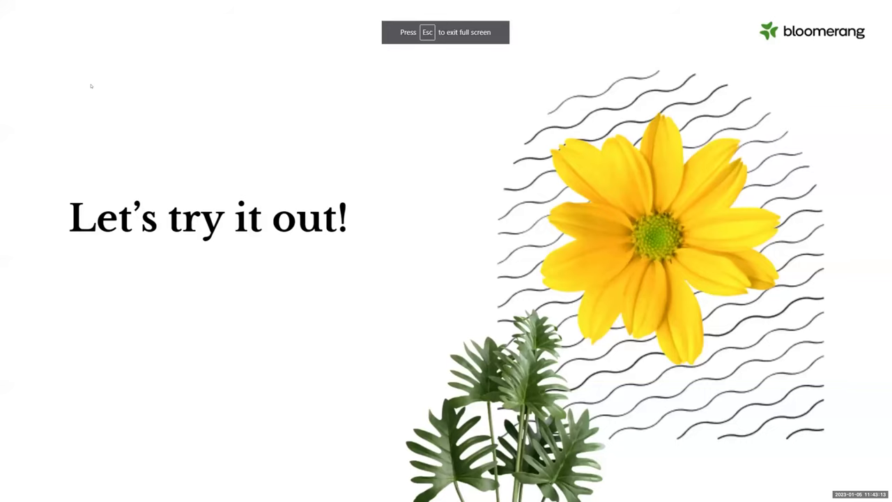
pyautogui.press('Right')
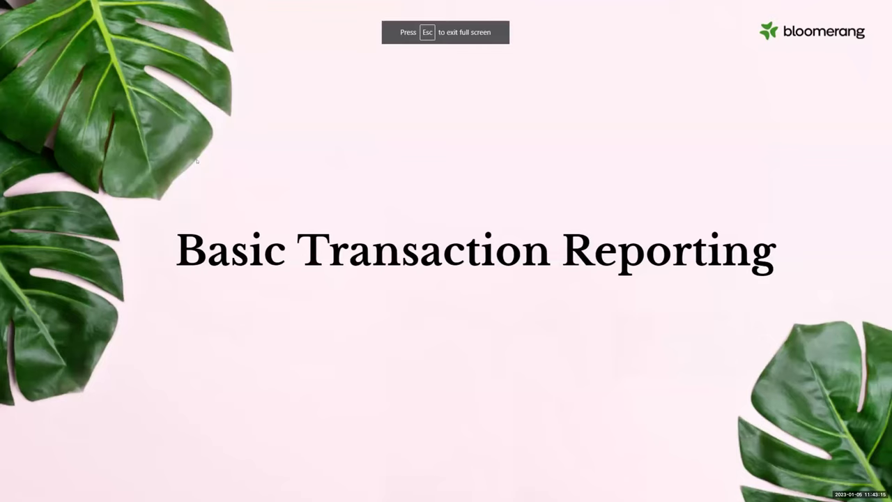
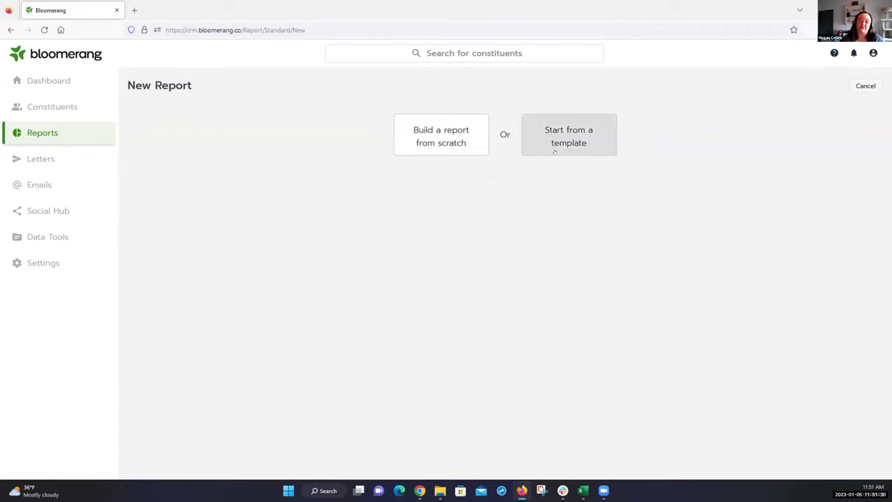
# Step: Build a Transactions report from scratch listing all 1194 transactions totalling $1,014,751.69
pyautogui.click(554, 152)
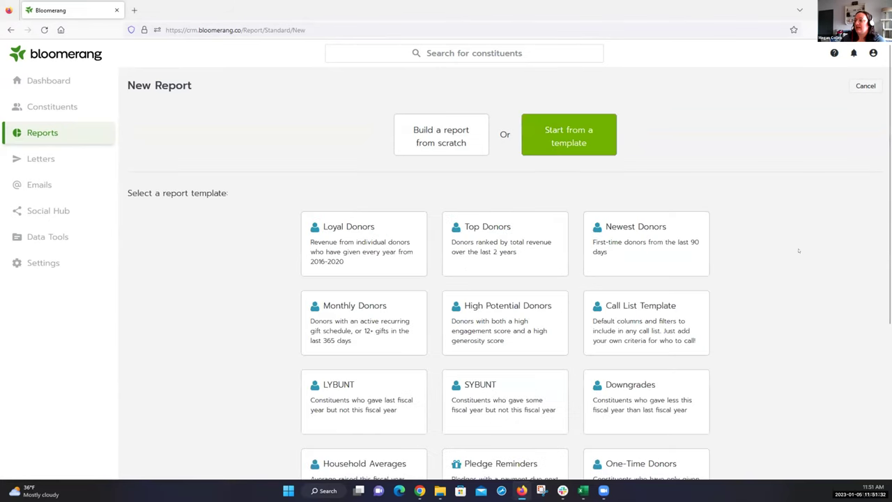
pyautogui.scroll(-1, 819, 264)
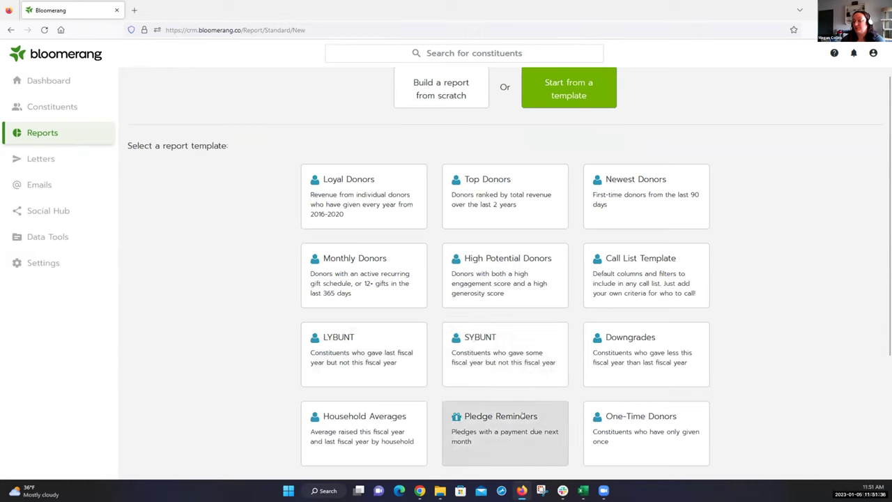
pyautogui.scroll(1, 834, 344)
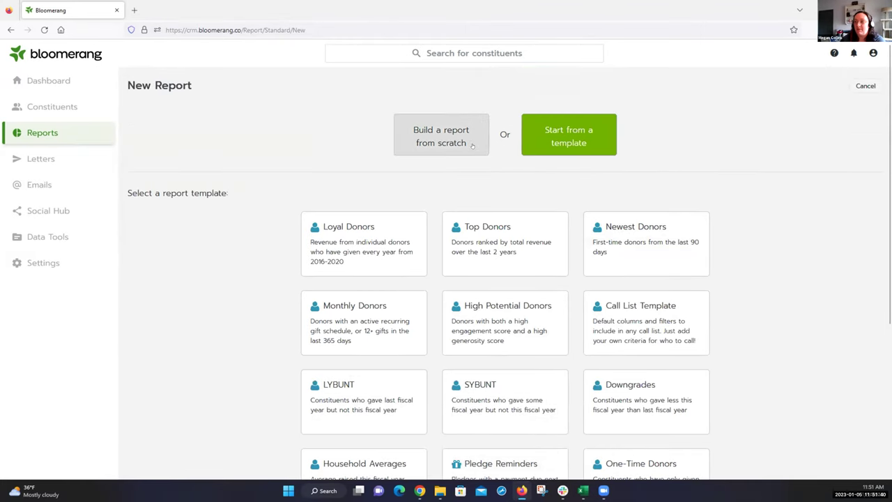
pyautogui.click(472, 145)
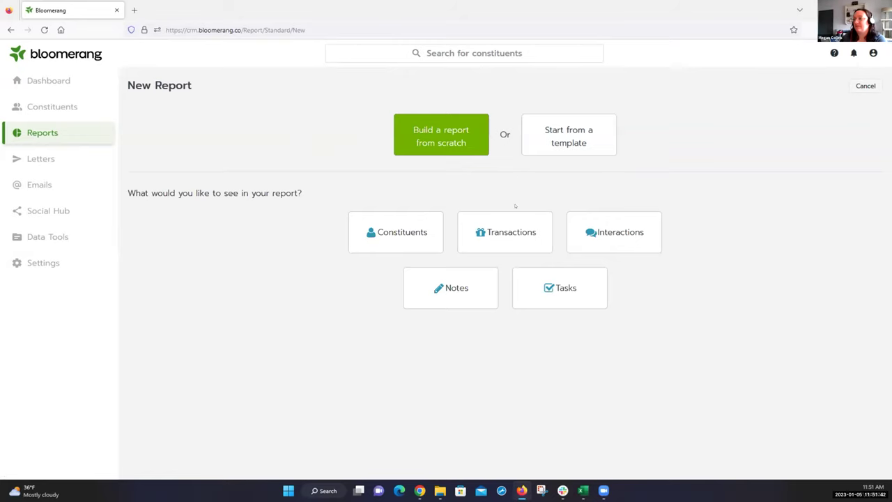
pyautogui.click(538, 234)
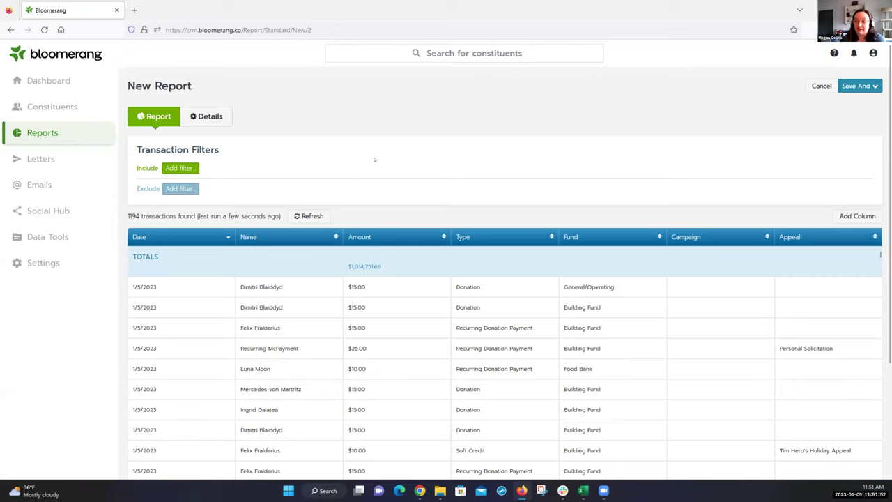
# Step: Add an Include filter Fund is 'Building Fund' to the transactions report
pyautogui.click(189, 169)
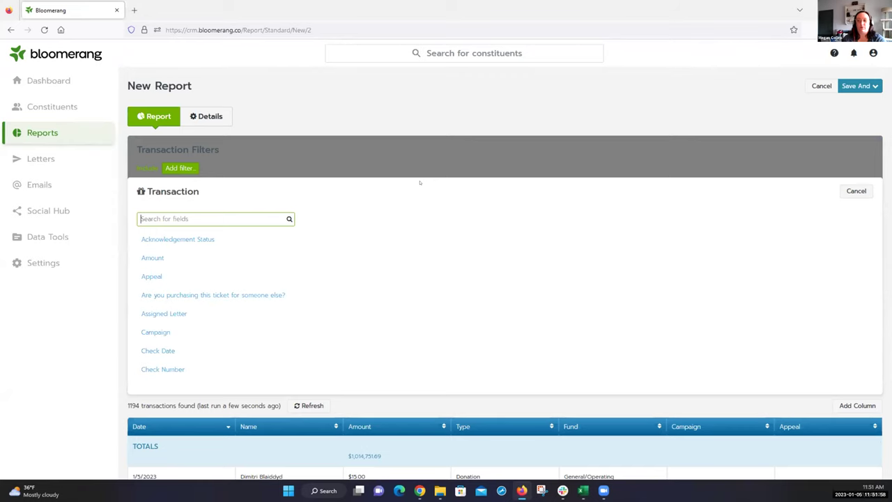
pyautogui.write('mem')
pyautogui.press('BackSpace')
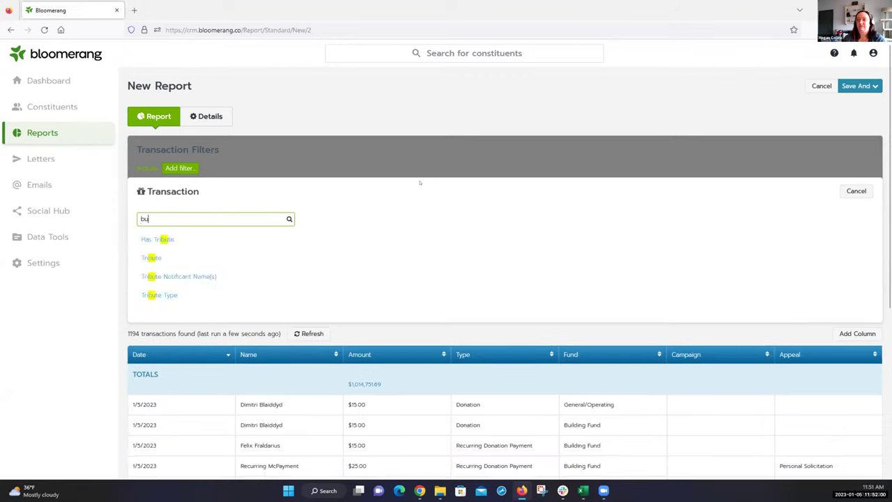
pyautogui.press('BackSpace')
pyautogui.press('BackSpace')
pyautogui.write('fund')
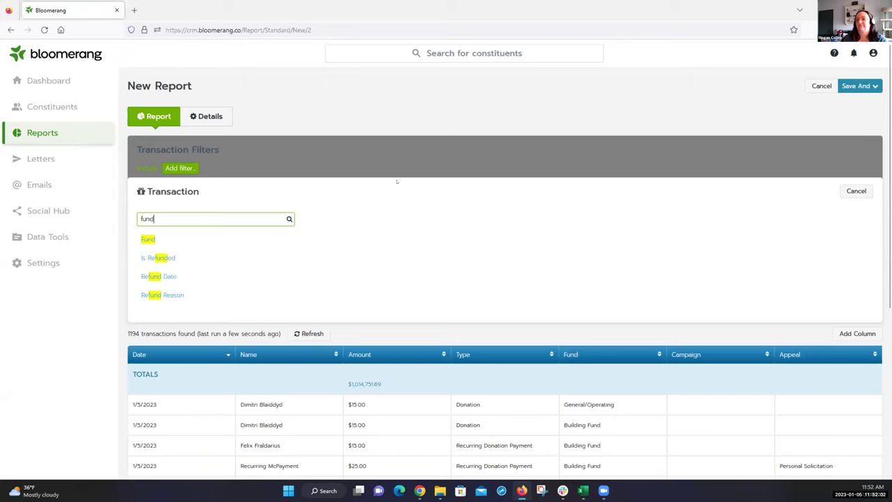
pyautogui.click(154, 240)
pyautogui.click(203, 219)
pyautogui.click(198, 272)
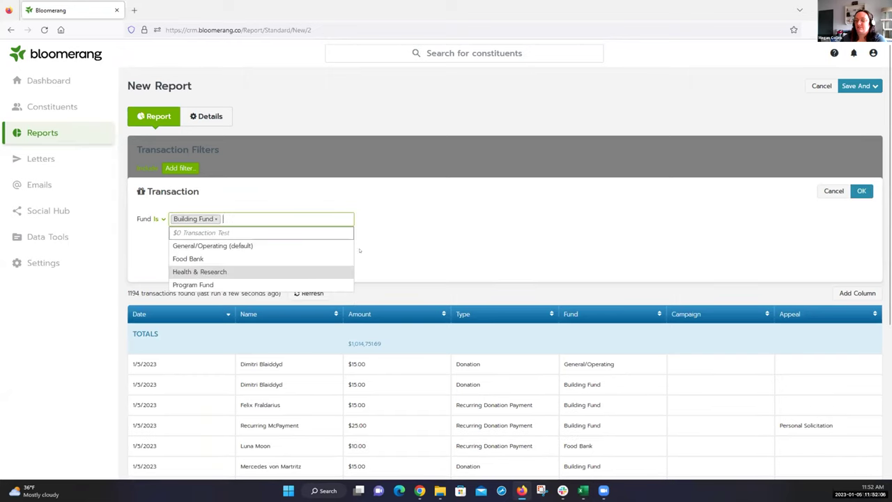
pyautogui.click(862, 192)
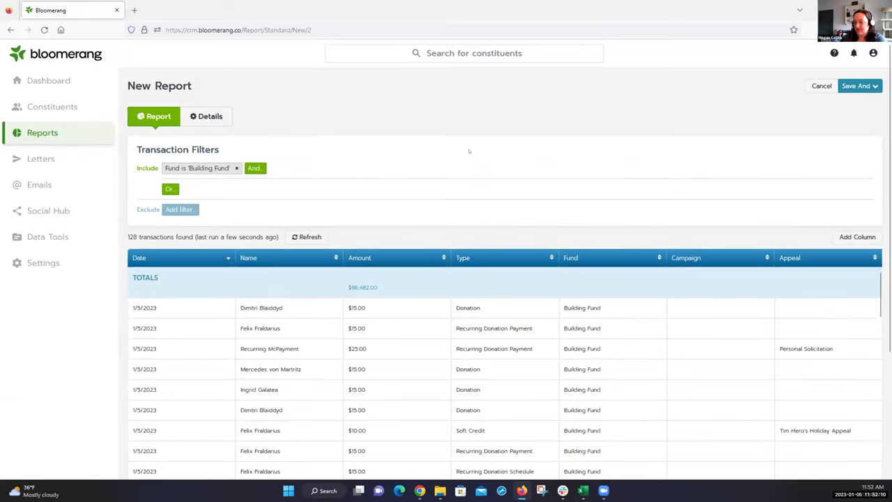
# Step: Scroll through the 128 Building Fund transactions totalling $98,482.00
pyautogui.scroll(-1, 462, 143)
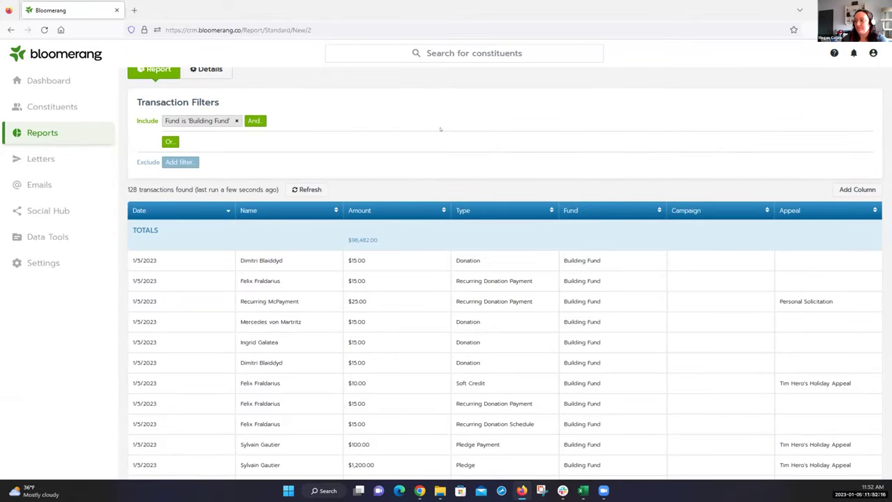
pyautogui.scroll(-2, 454, 137)
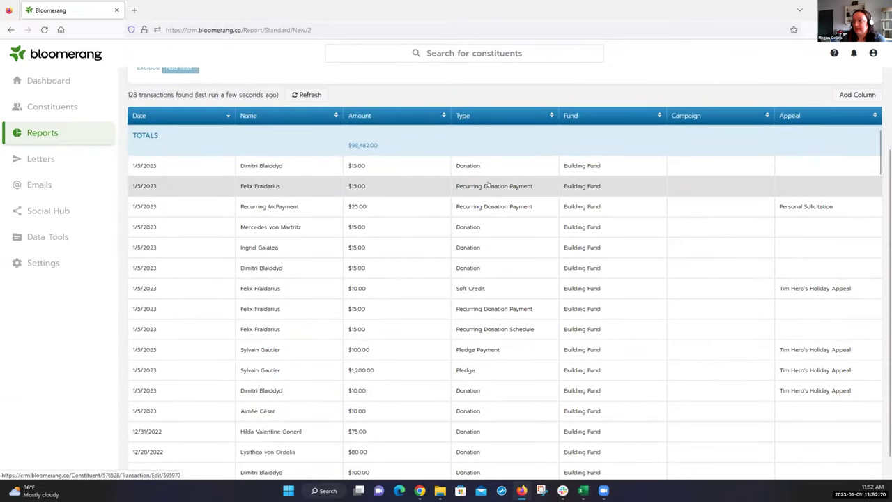
pyautogui.scroll(-1, 521, 187)
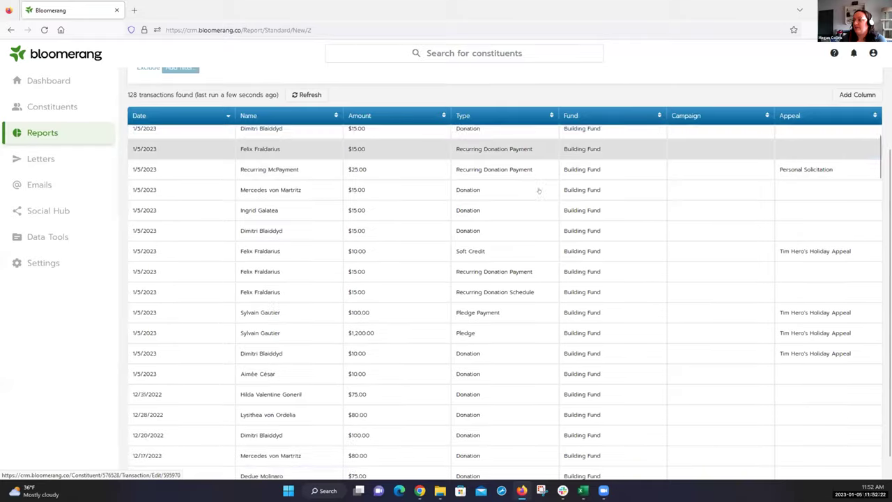
pyautogui.scroll(1, 521, 182)
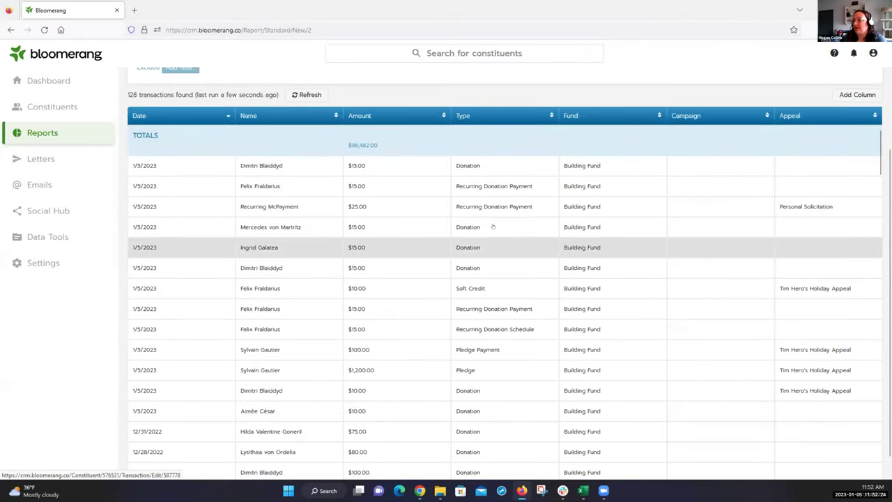
pyautogui.scroll(-2, 493, 206)
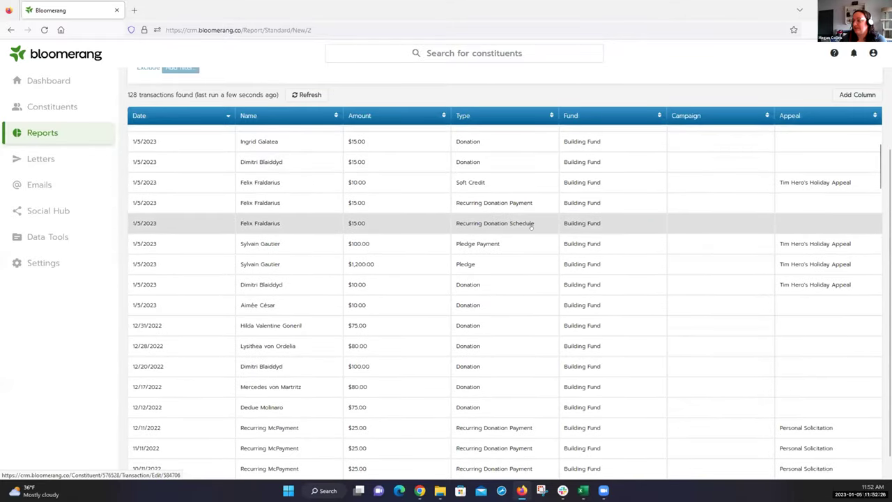
pyautogui.scroll(-5, 531, 225)
pyautogui.scroll(-10, 531, 225)
pyautogui.scroll(-5, 531, 225)
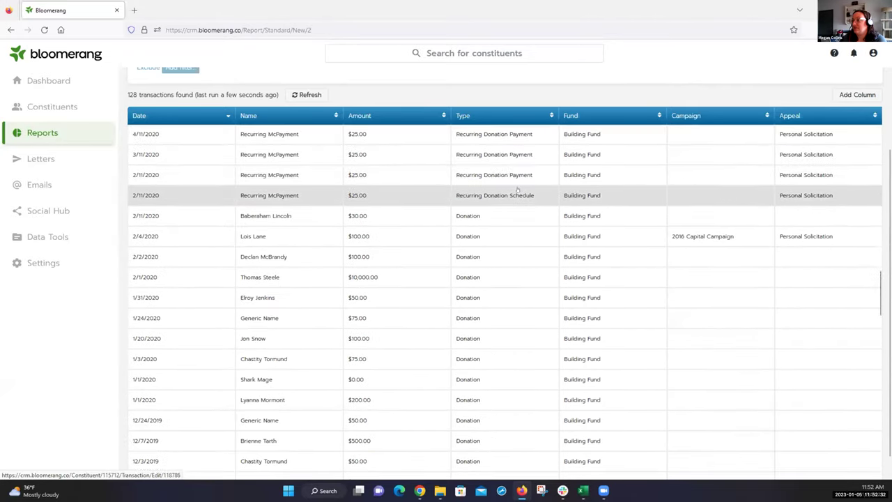
pyautogui.scroll(-3, 518, 190)
pyautogui.scroll(12, 518, 209)
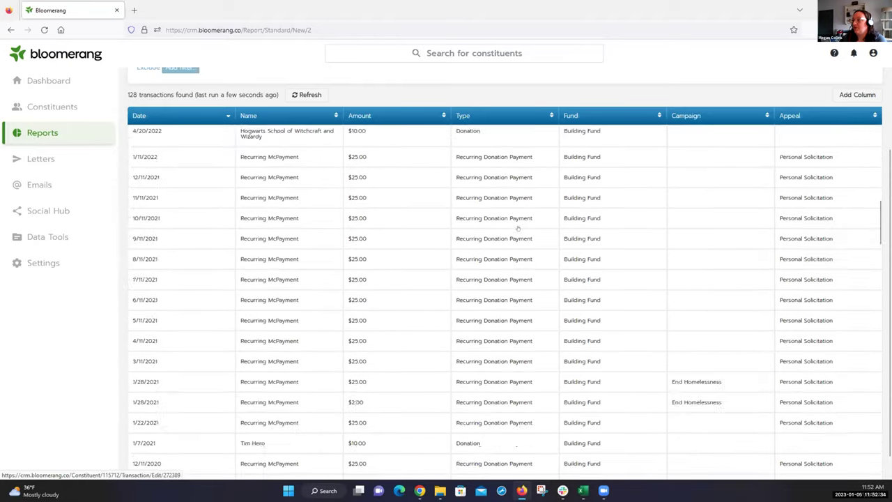
pyautogui.scroll(10, 518, 228)
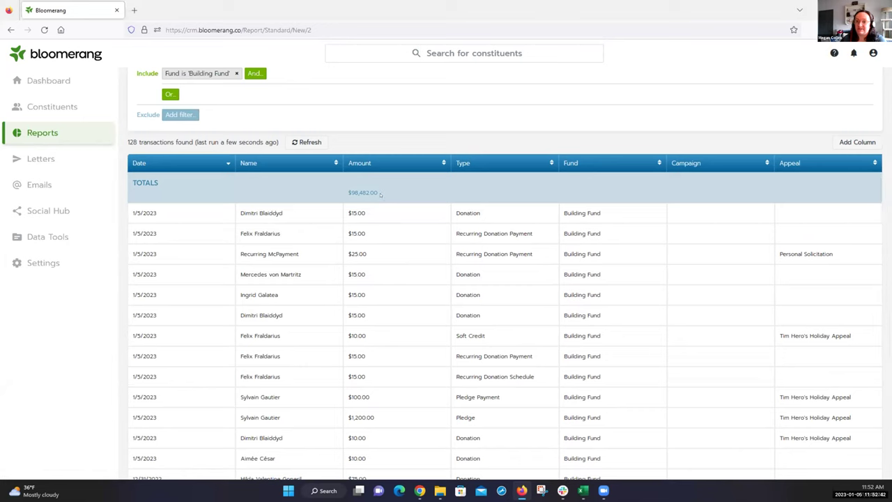
pyautogui.scroll(1, 269, 130)
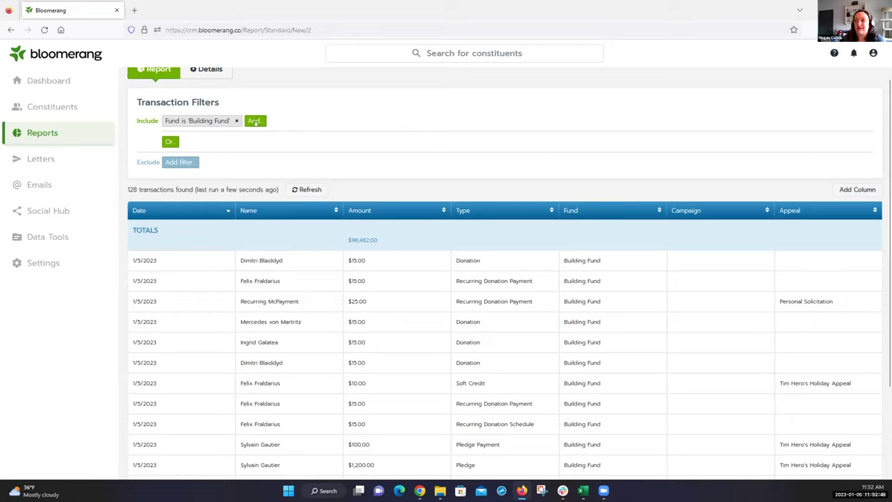
pyautogui.click(255, 122)
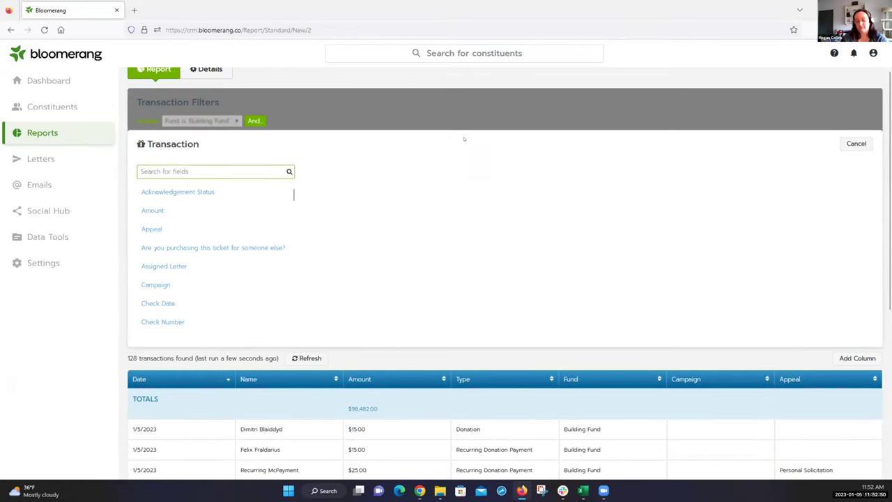
pyautogui.write('type')
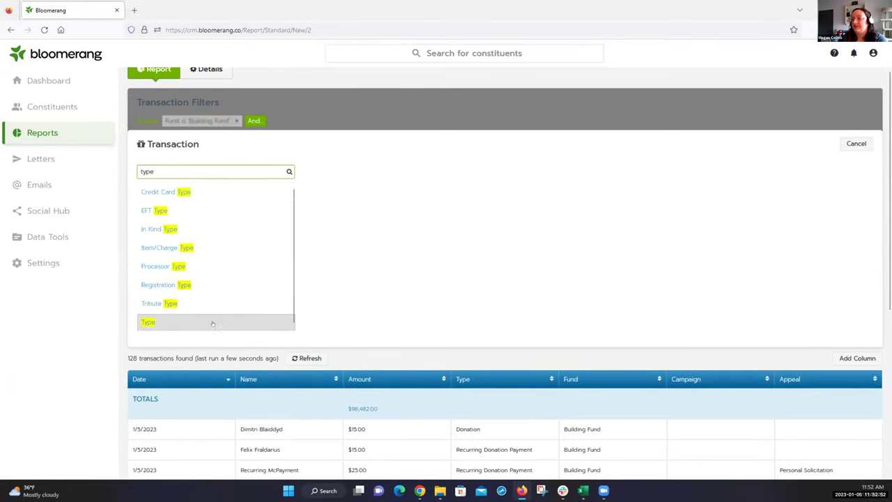
pyautogui.click(212, 322)
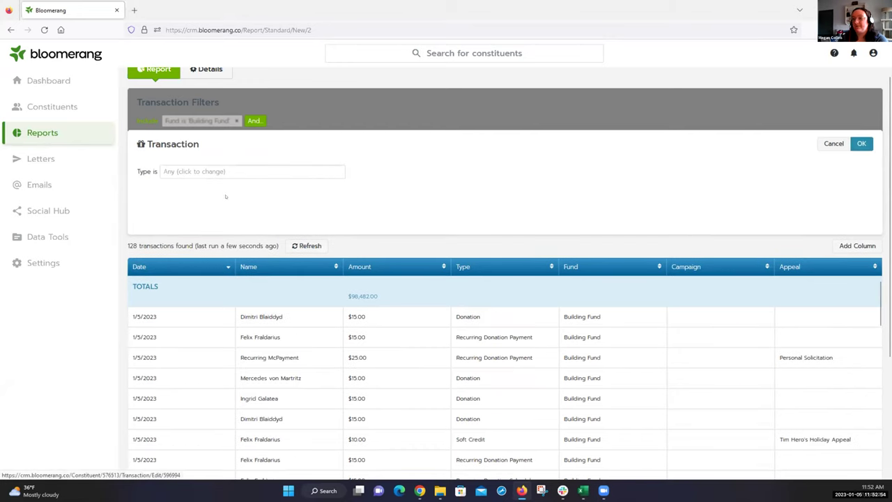
pyautogui.click(202, 170)
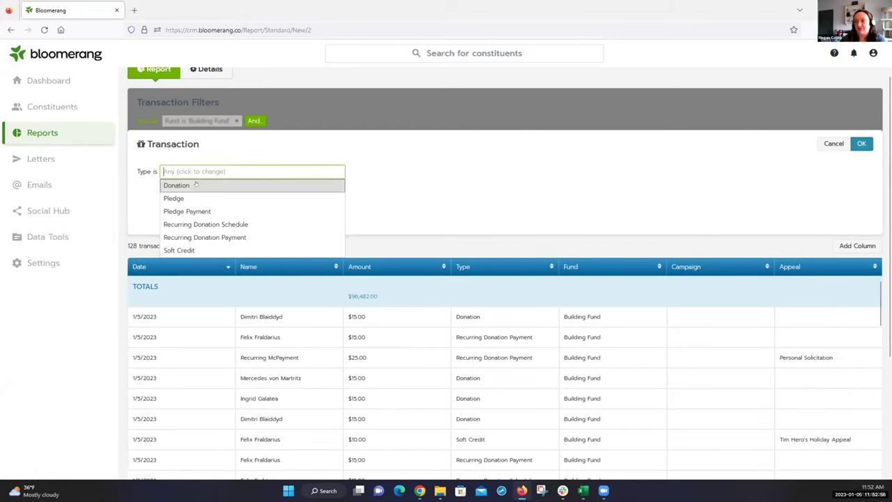
pyautogui.click(196, 185)
pyautogui.click(197, 198)
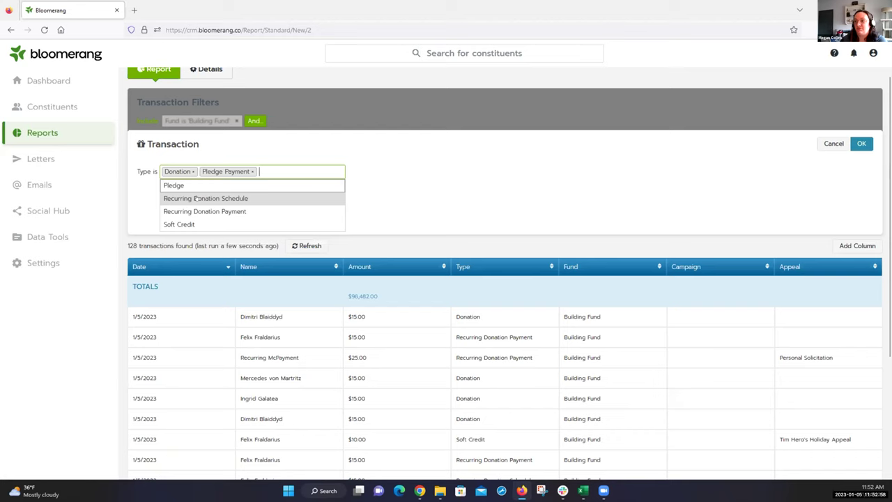
pyautogui.click(198, 211)
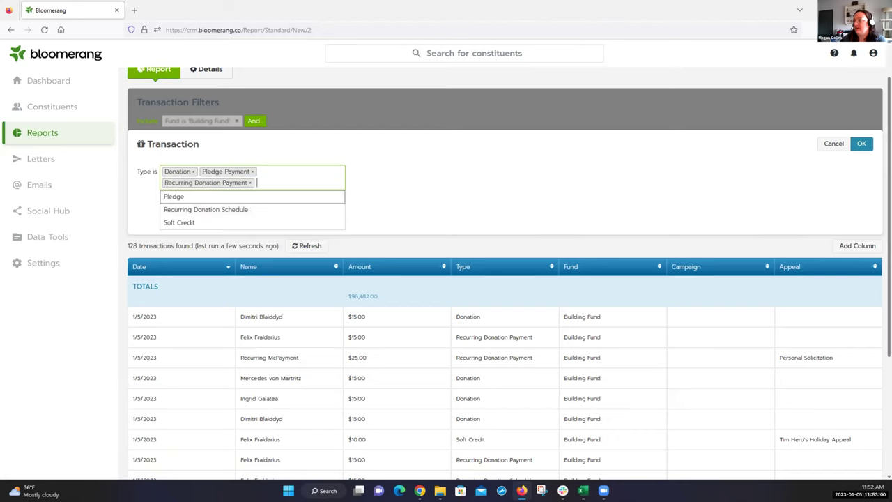
pyautogui.click(861, 144)
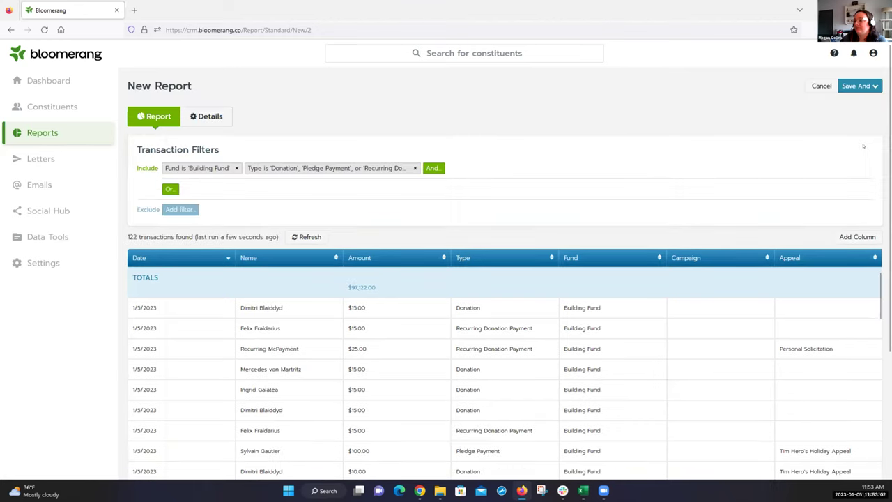
pyautogui.scroll(-1, 708, 144)
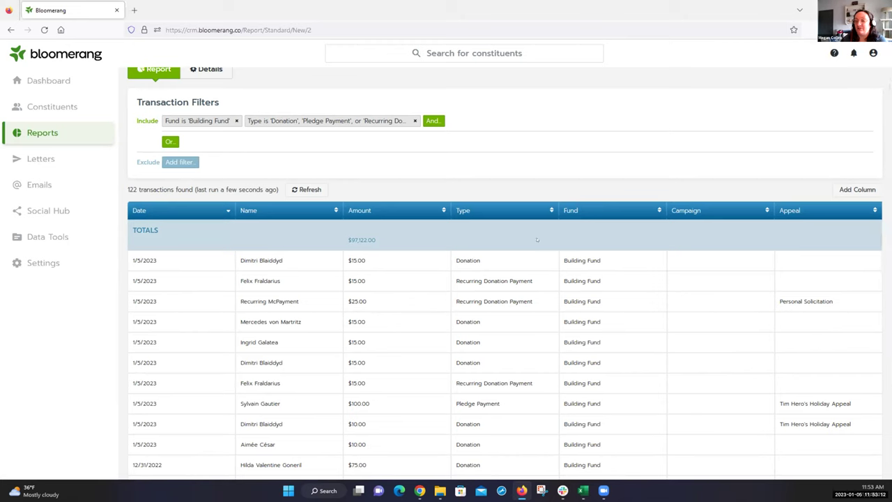
pyautogui.scroll(-2, 516, 247)
pyautogui.scroll(2, 495, 254)
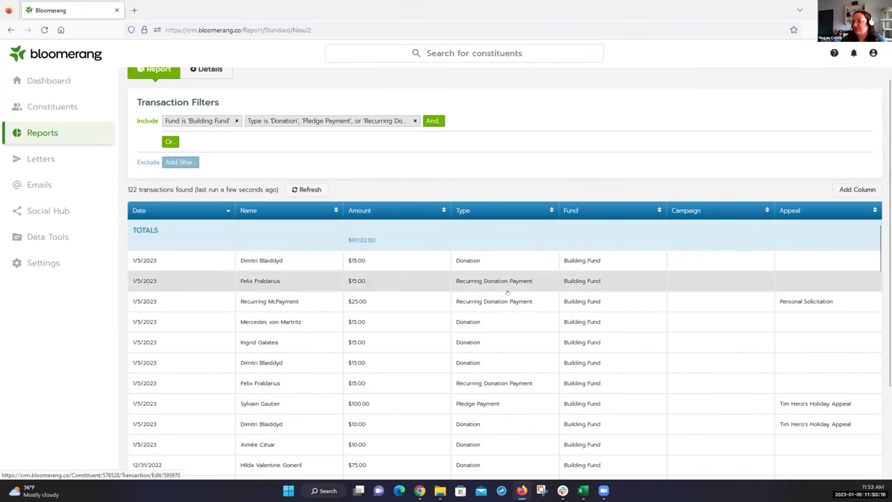
pyautogui.scroll(-2, 513, 314)
pyautogui.scroll(-5, 516, 331)
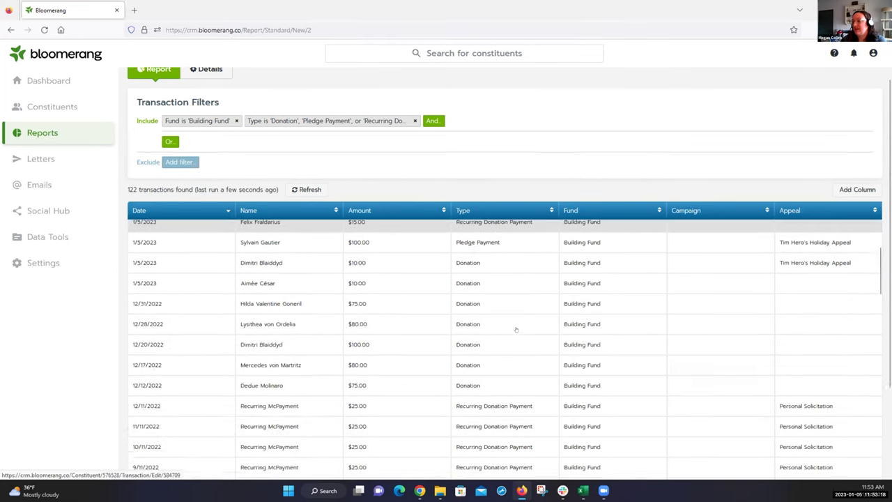
pyautogui.scroll(8, 516, 325)
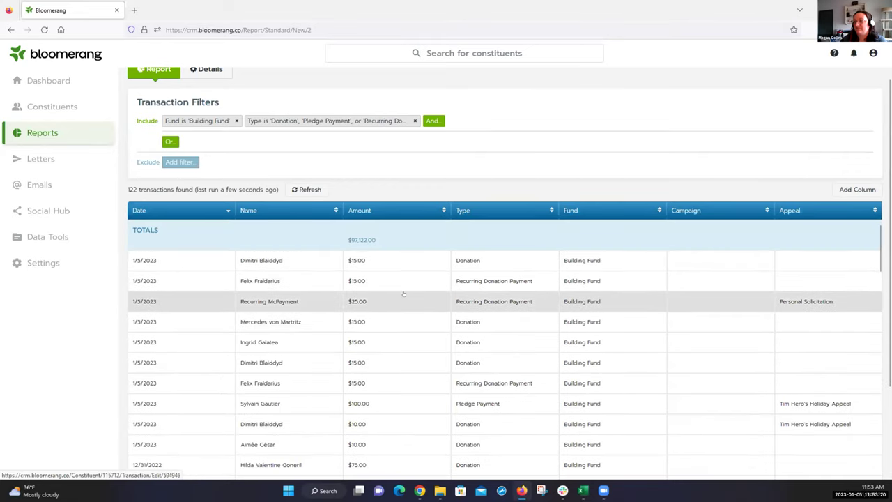
pyautogui.scroll(2, 488, 164)
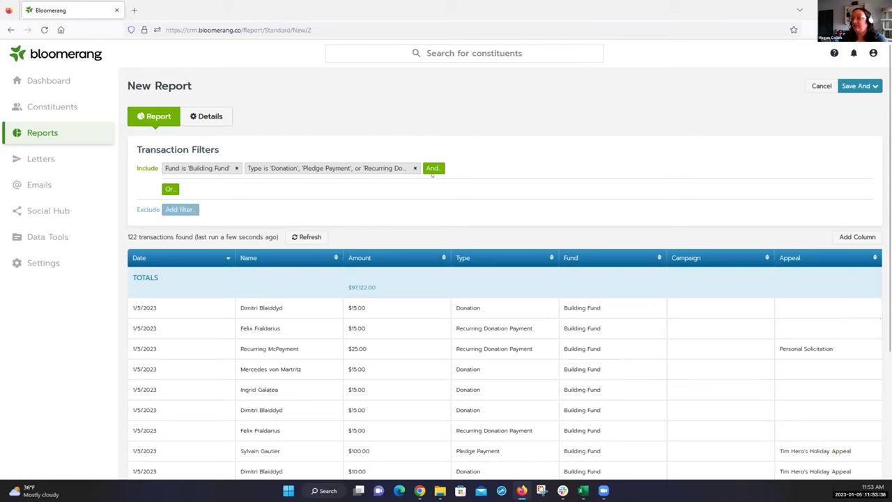
# Step: Remove the transaction type and Building Fund filters from the report
pyautogui.click(413, 168)
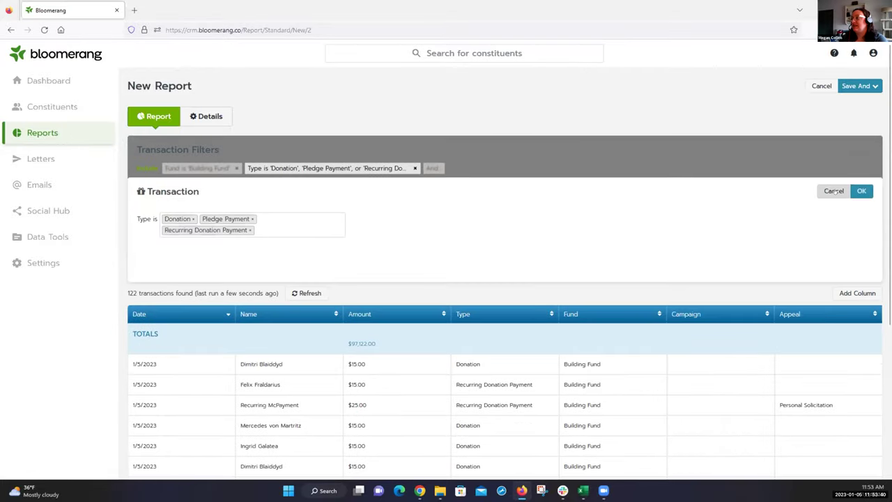
pyautogui.click(829, 191)
pyautogui.click(415, 168)
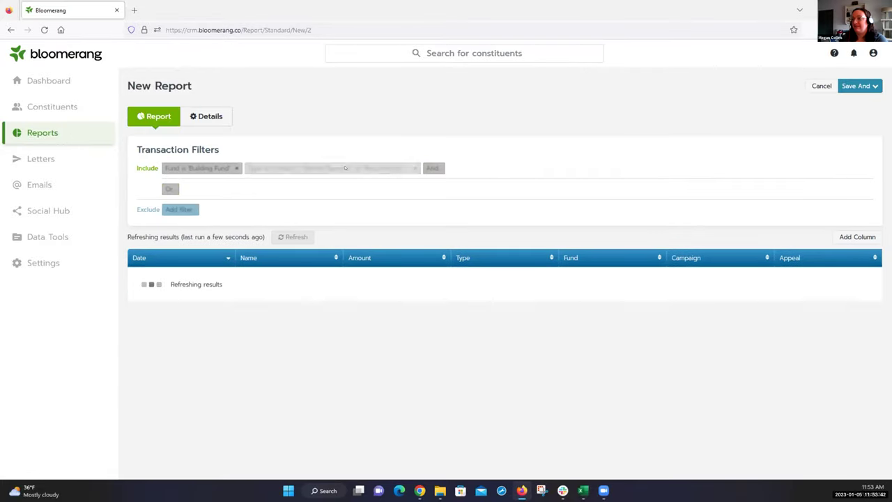
pyautogui.click(235, 168)
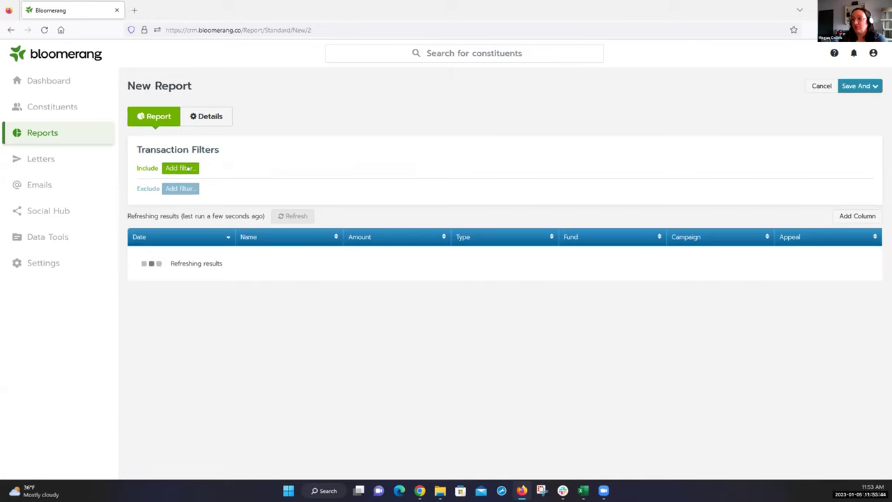
# Step: Add an Include filter Type is 'Pledge', leaving 36 transactions totalling $475,926.88
pyautogui.click(180, 168)
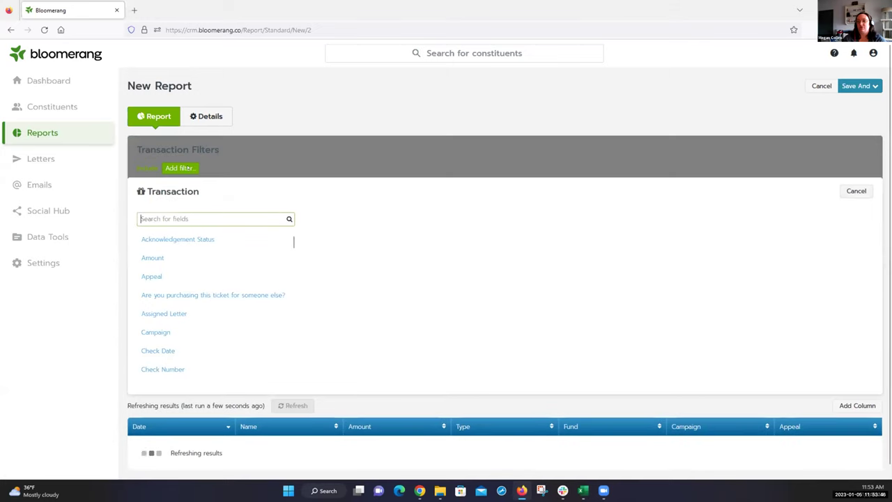
pyautogui.write('type')
pyautogui.click(200, 368)
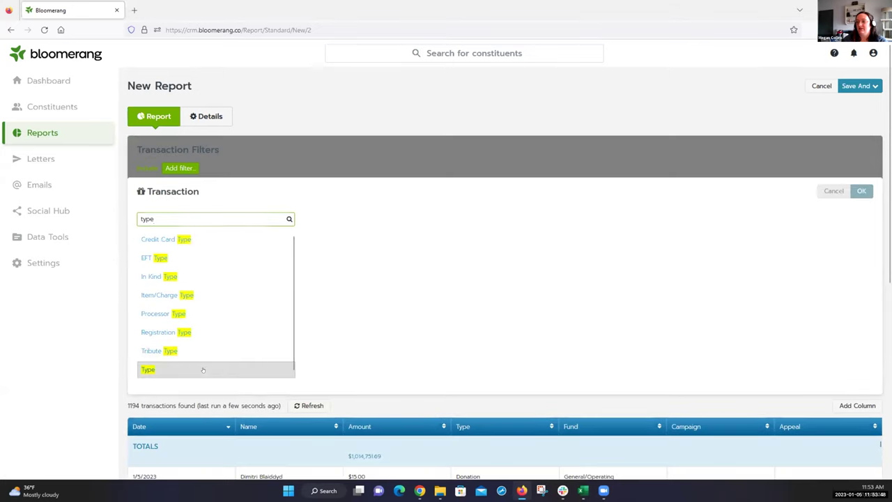
pyautogui.click(223, 218)
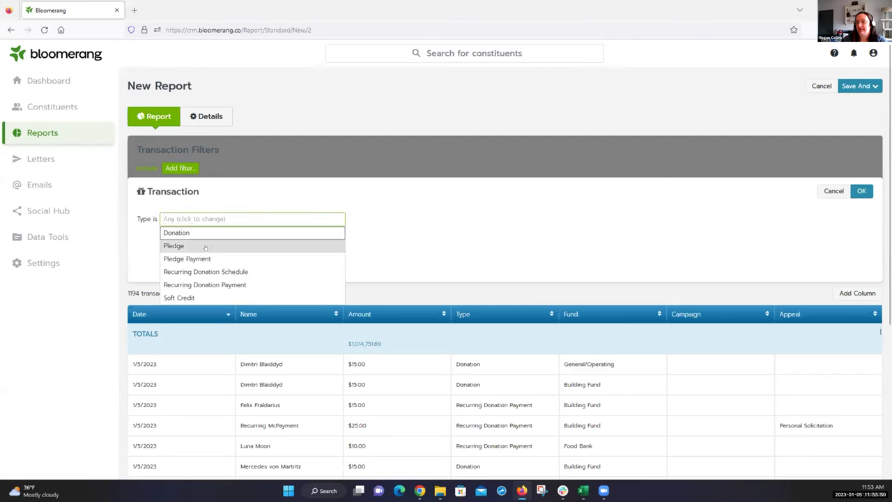
pyautogui.click(183, 245)
pyautogui.click(441, 242)
pyautogui.click(851, 194)
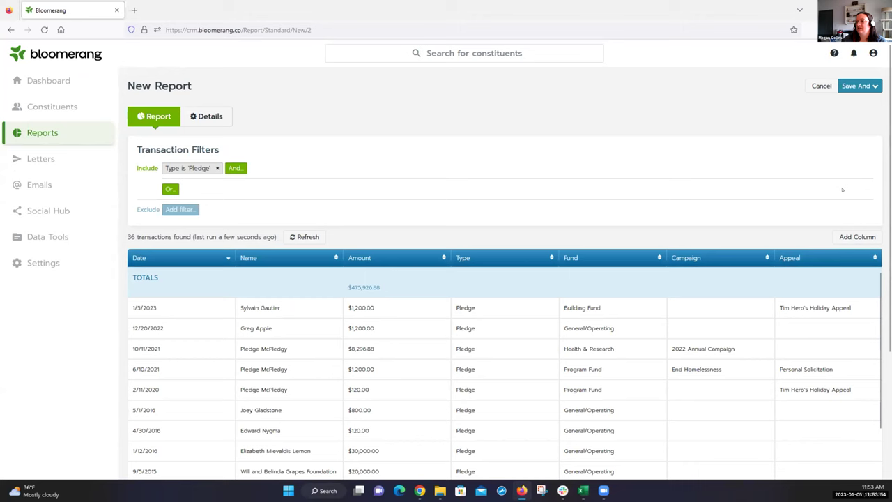
pyautogui.scroll(-3, 120, 278)
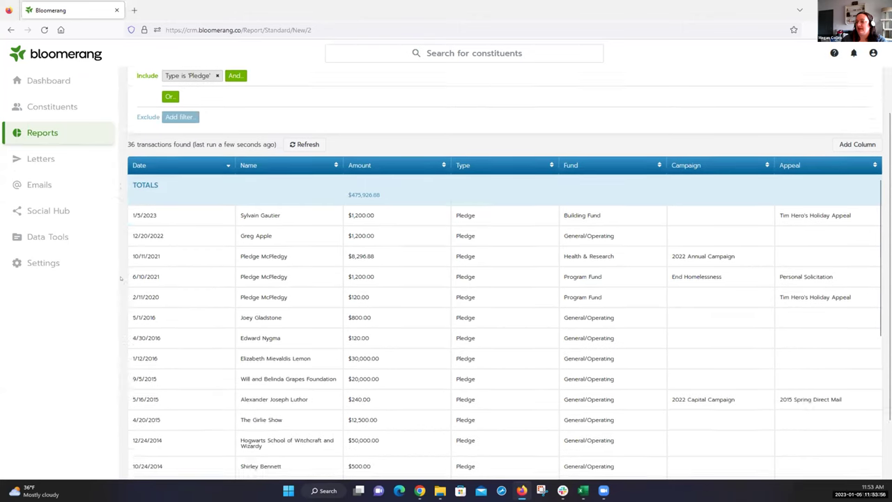
pyautogui.scroll(3, 120, 279)
# Step: Add the Amount Paid and Pledge Balance columns from the Pledges and Pledge Payments fields
pyautogui.click(858, 212)
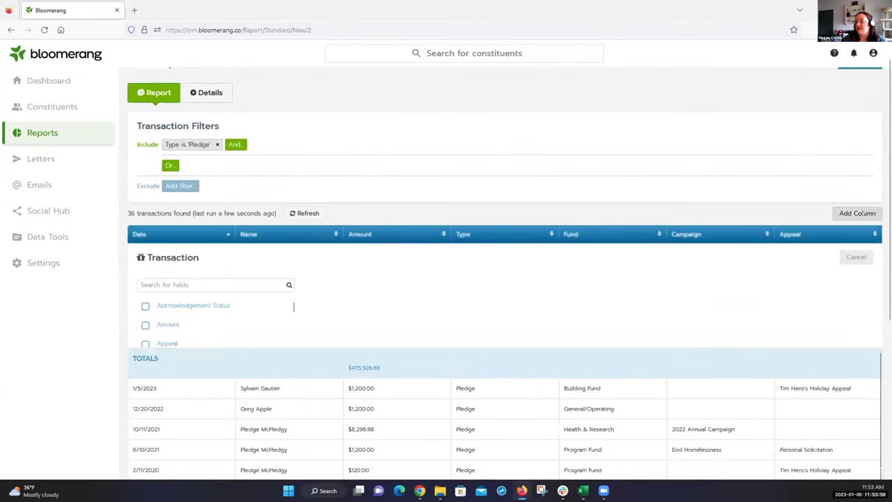
pyautogui.write('pled')
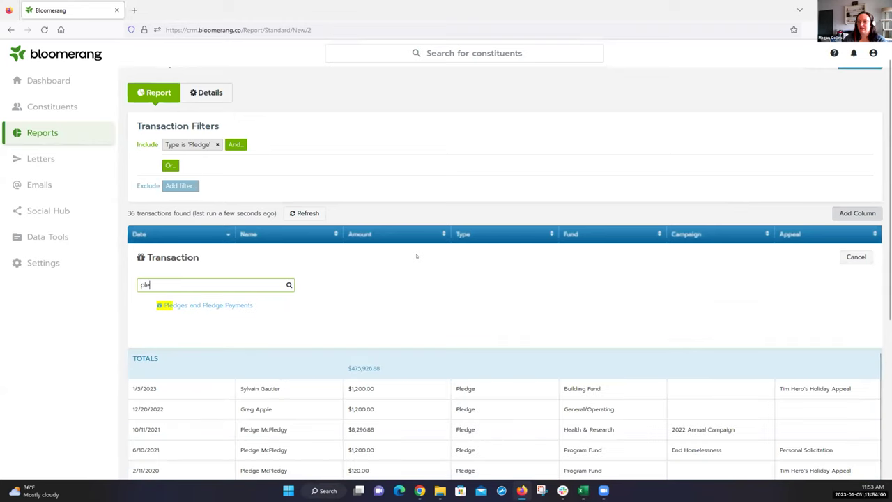
pyautogui.click(254, 305)
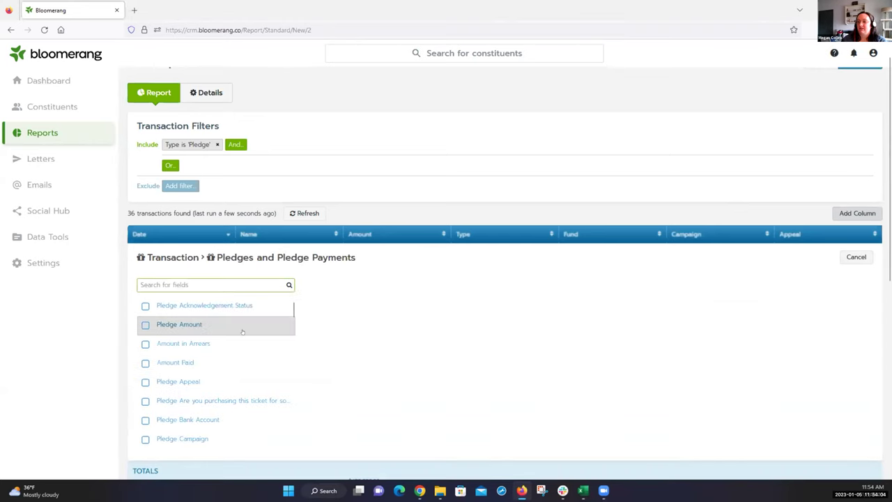
pyautogui.click(168, 362)
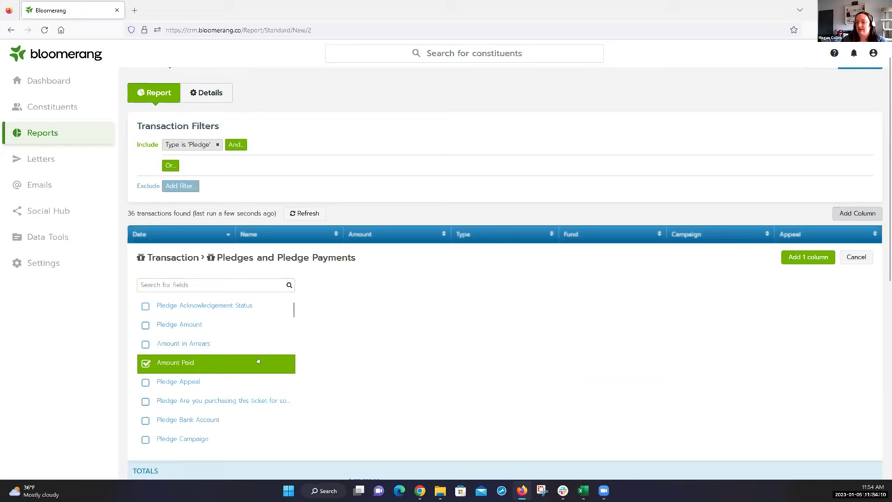
pyautogui.click(206, 285)
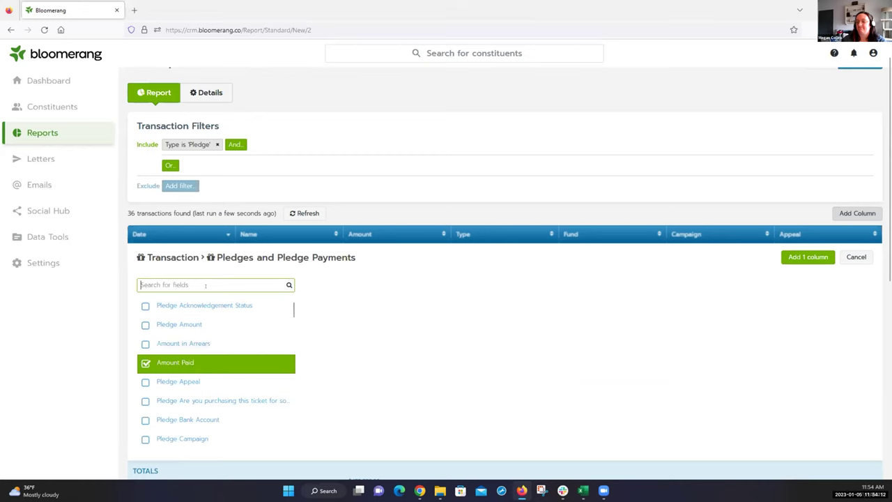
pyautogui.write('du')
pyautogui.press('BackSpace')
pyautogui.press('BackSpace')
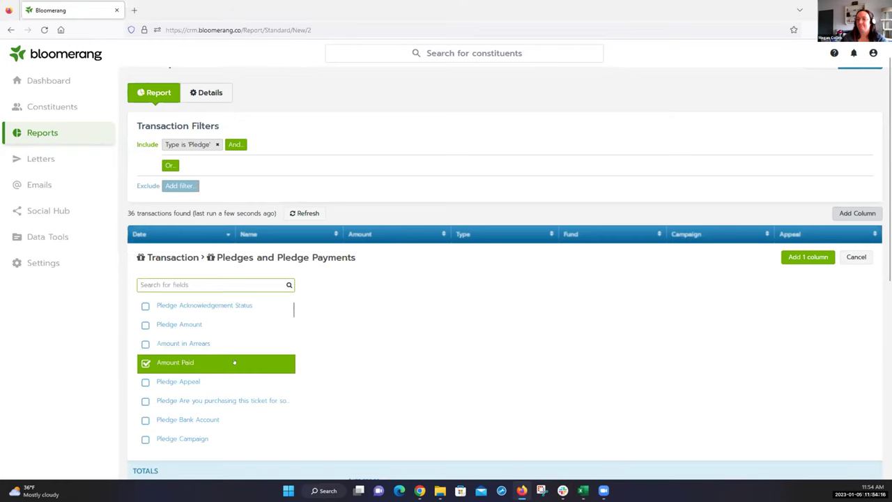
pyautogui.write('bal')
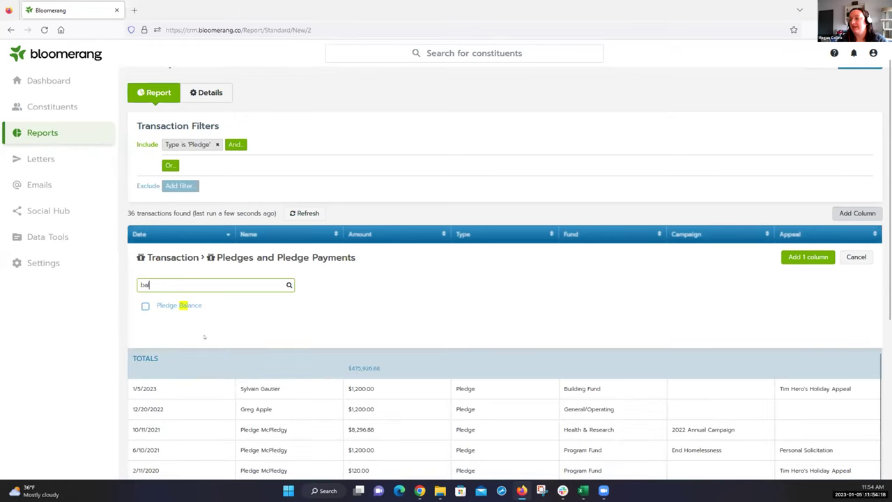
pyautogui.click(198, 309)
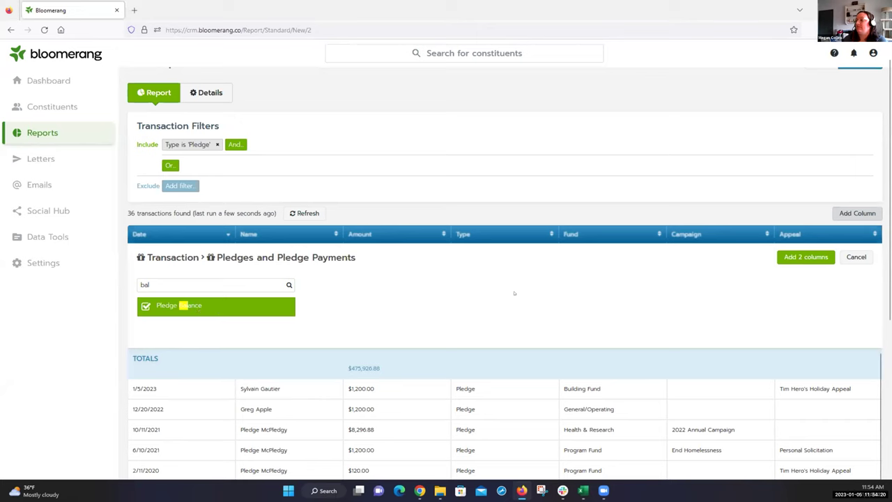
pyautogui.click(807, 257)
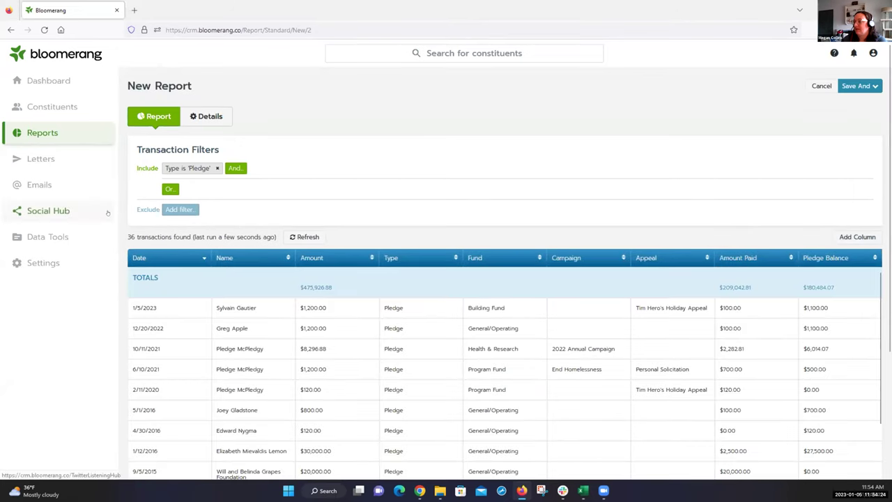
pyautogui.scroll(-1, 105, 221)
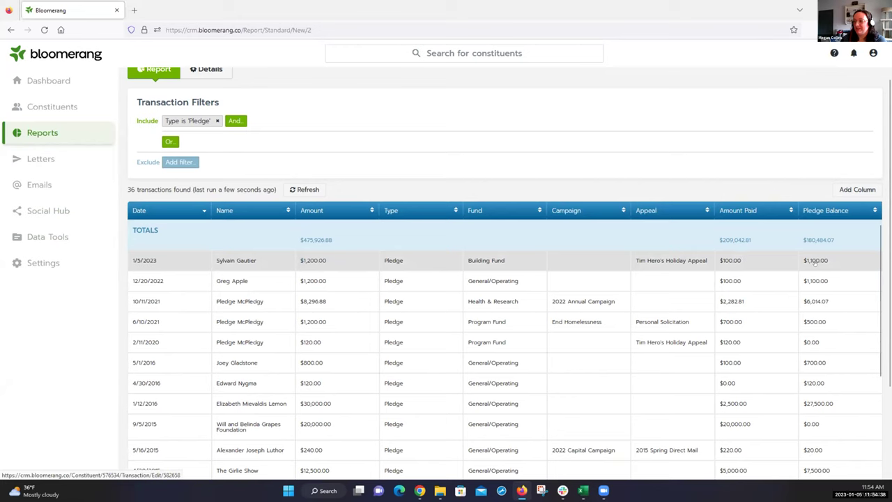
pyautogui.scroll(2, 663, 195)
pyautogui.scroll(-2, 593, 178)
pyautogui.scroll(2, 553, 168)
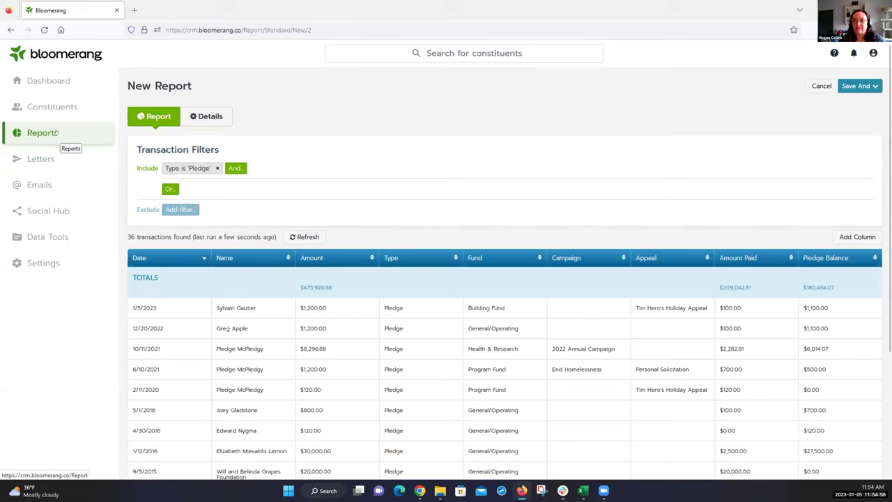
# Step: Leave the unsaved pledge report and build a Constituents report from scratch listing 382 constituents
pyautogui.click(58, 132)
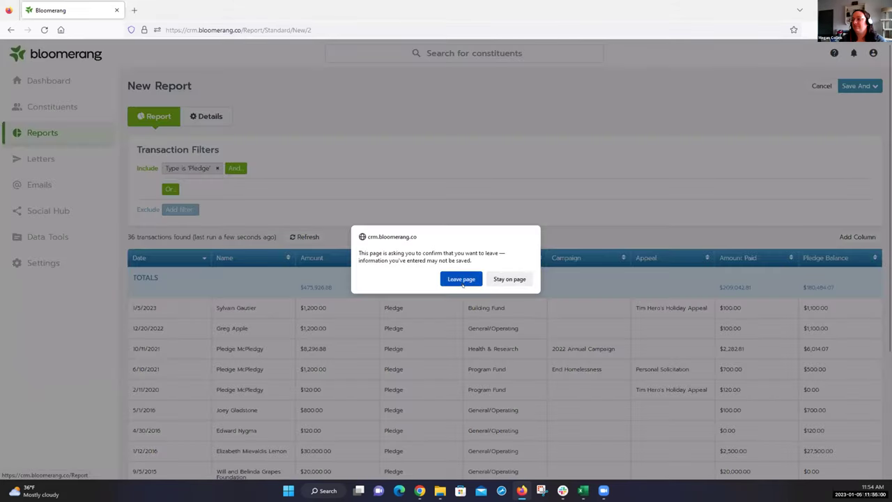
pyautogui.click(461, 279)
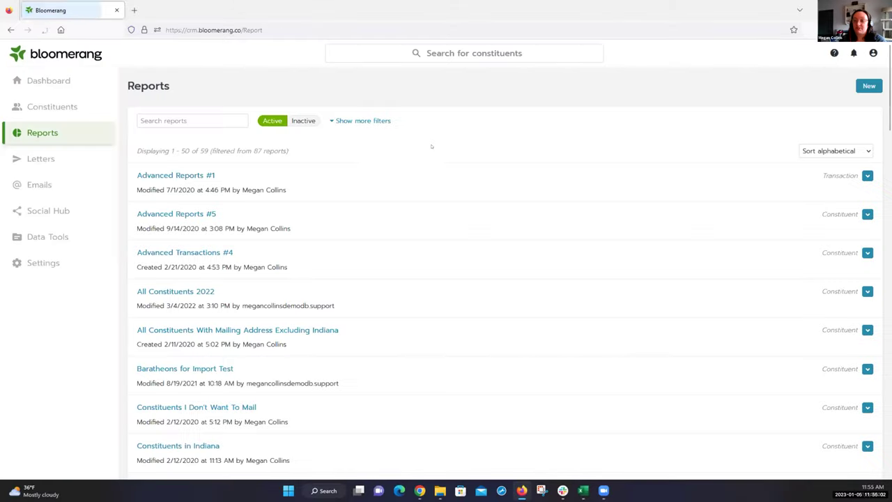
pyautogui.click(868, 86)
pyautogui.click(440, 143)
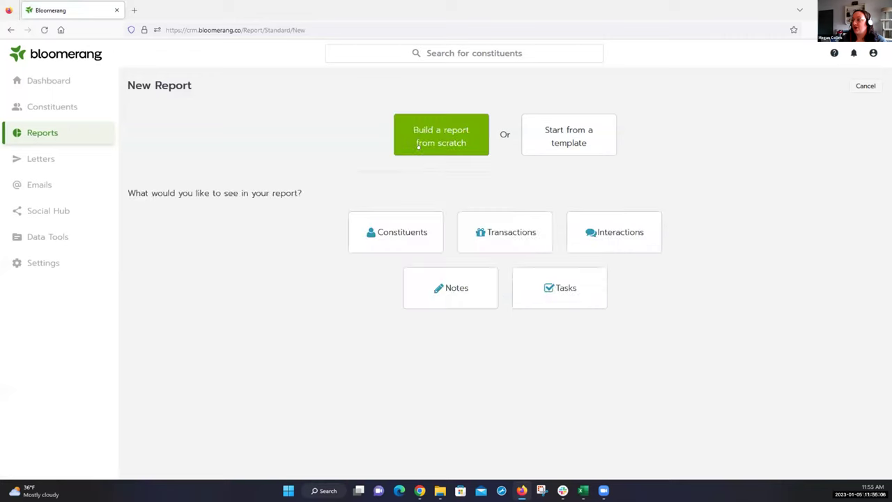
pyautogui.click(441, 238)
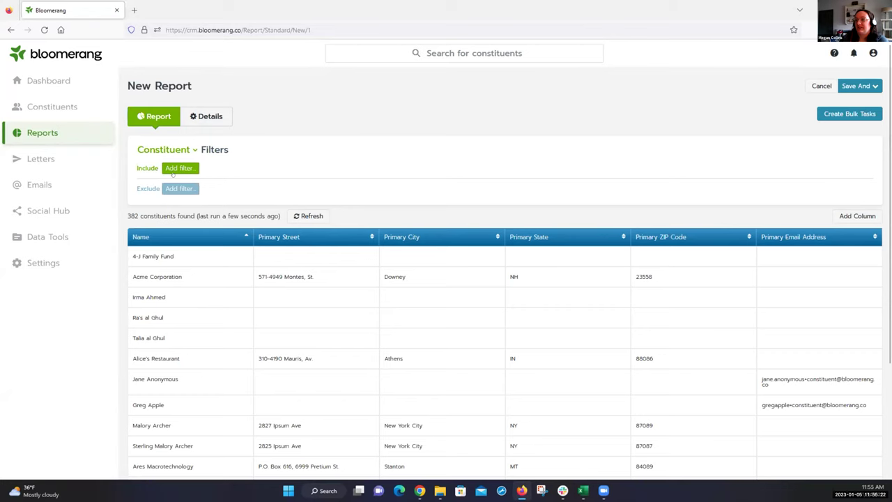
# Step: Add a Has Transactions include filter limited to Specific Transactions
pyautogui.click(168, 168)
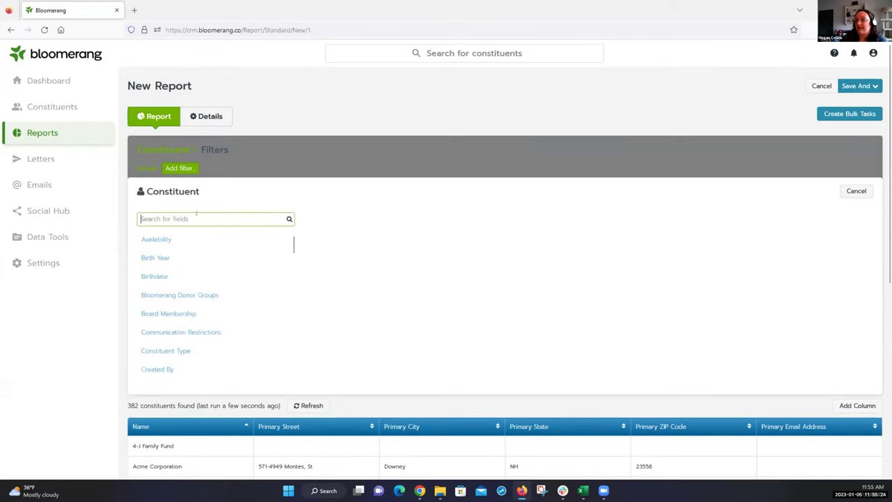
pyautogui.write('has t')
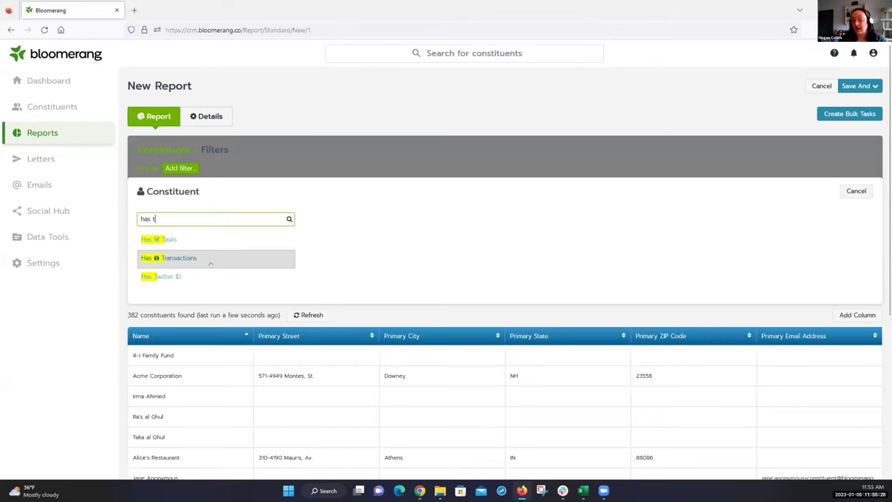
pyautogui.click(211, 264)
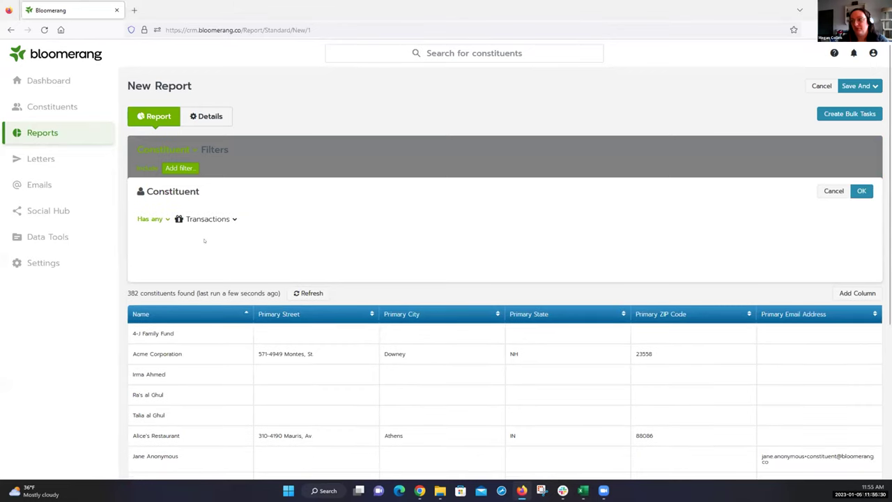
pyautogui.click(202, 220)
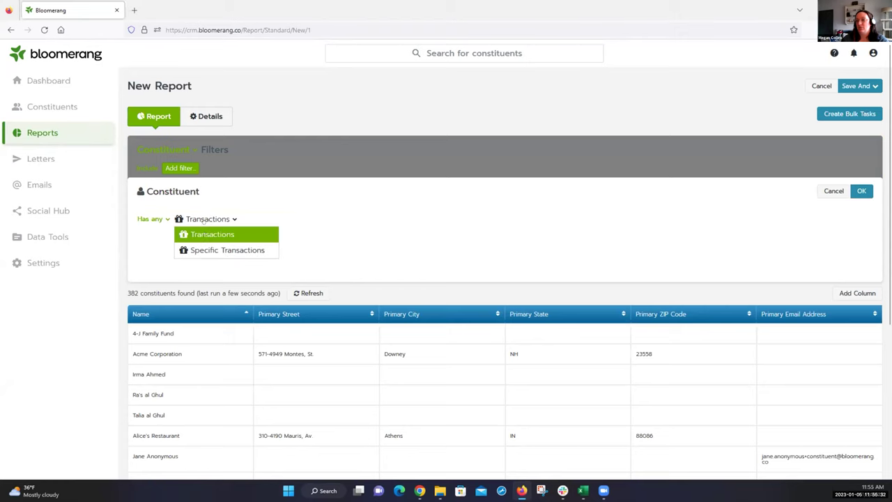
pyautogui.click(205, 248)
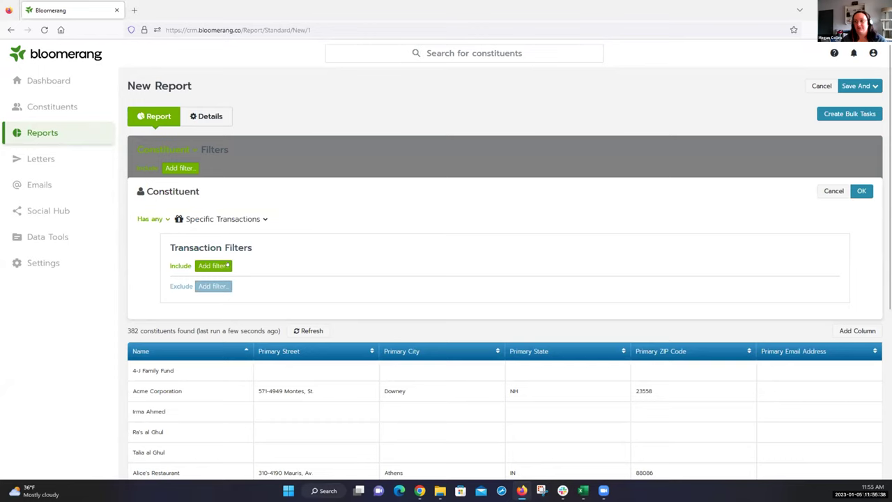
# Step: Add a Date is During Last year condition and apply it, leaving 27 constituents
pyautogui.click(227, 266)
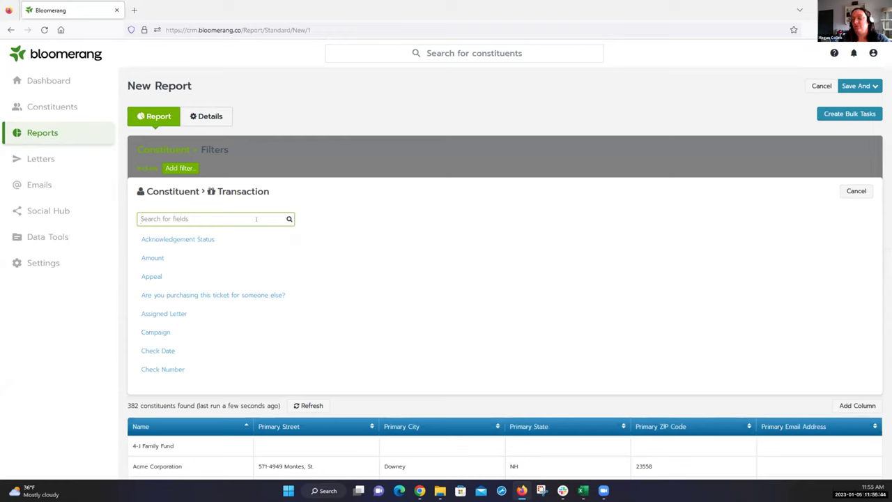
pyautogui.write('date')
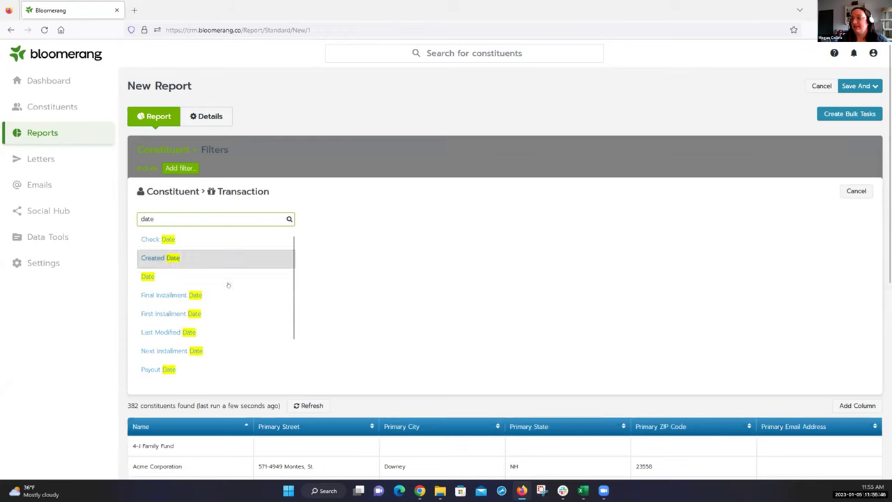
pyautogui.click(227, 277)
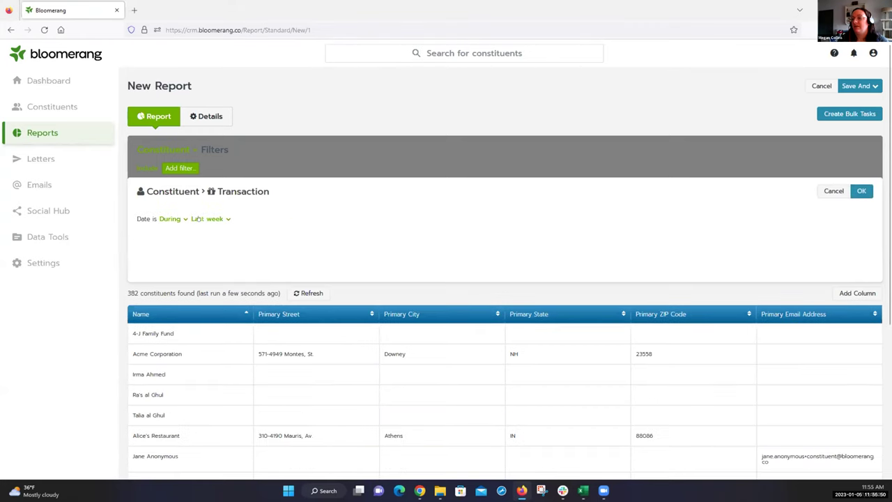
pyautogui.click(197, 219)
pyautogui.scroll(-3, 230, 275)
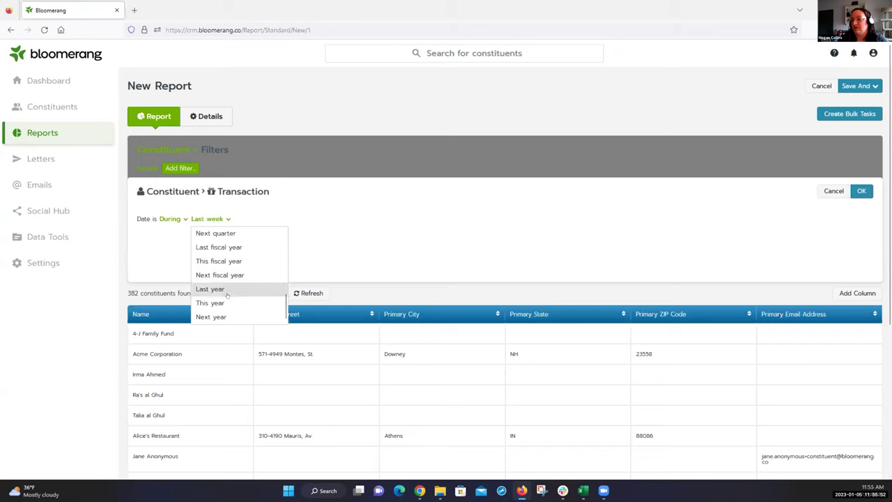
pyautogui.click(226, 290)
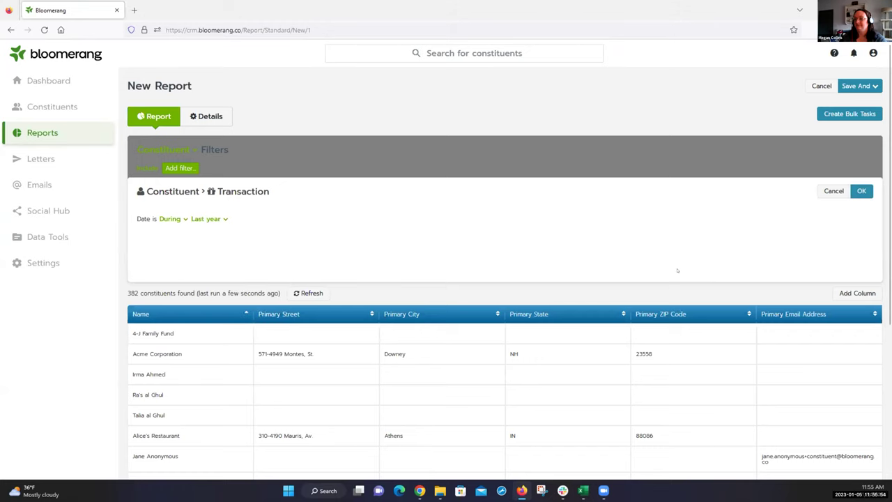
pyautogui.click(862, 191)
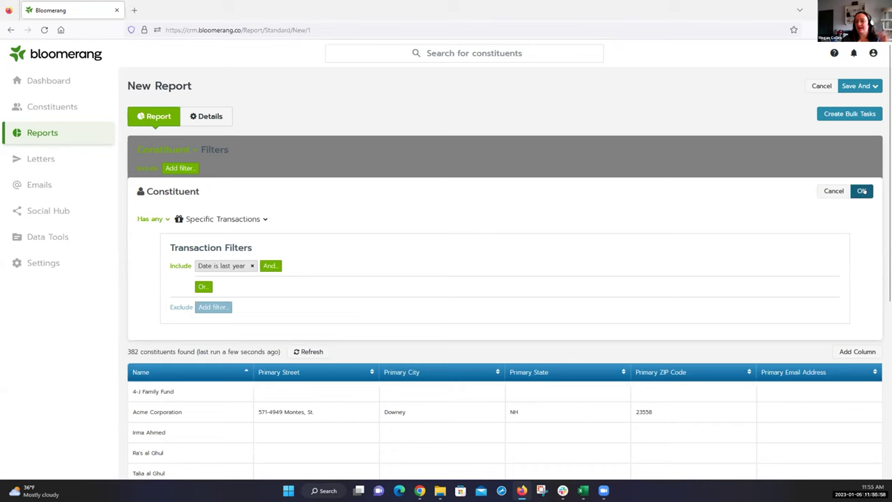
pyautogui.click(862, 191)
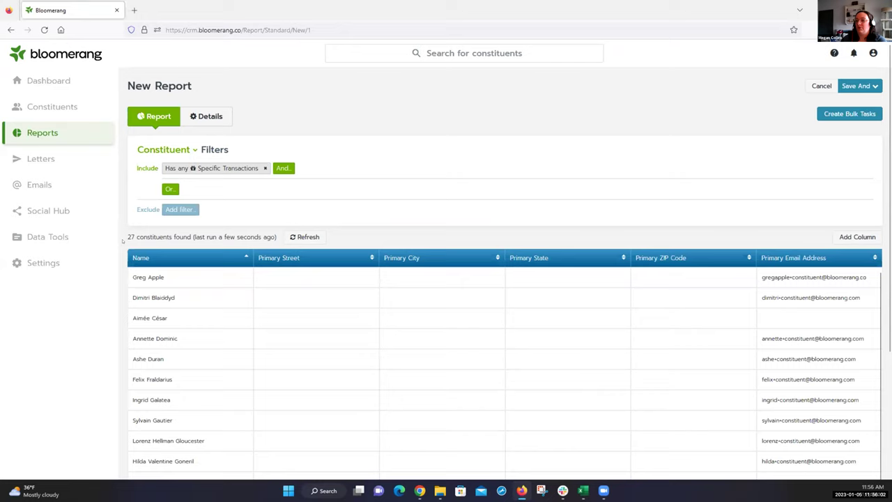
# Step: Scroll through the 27 constituents and their name, address and email columns
pyautogui.scroll(-1, 124, 243)
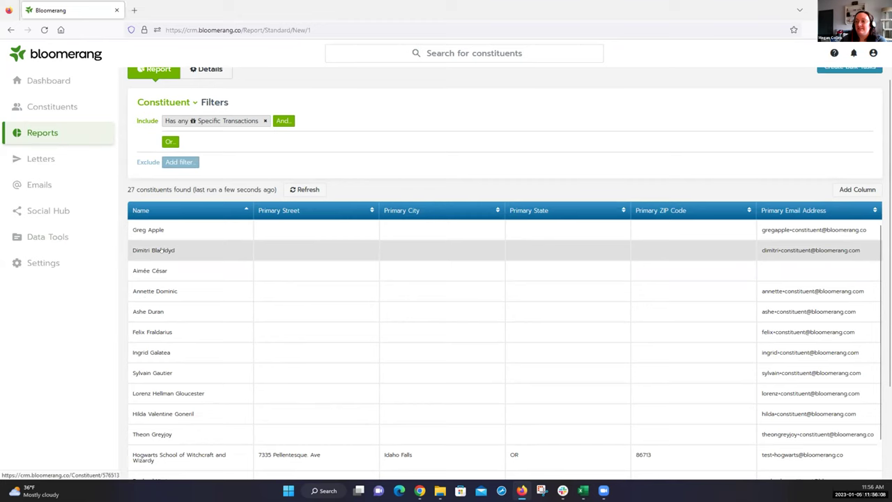
pyautogui.scroll(1, 248, 138)
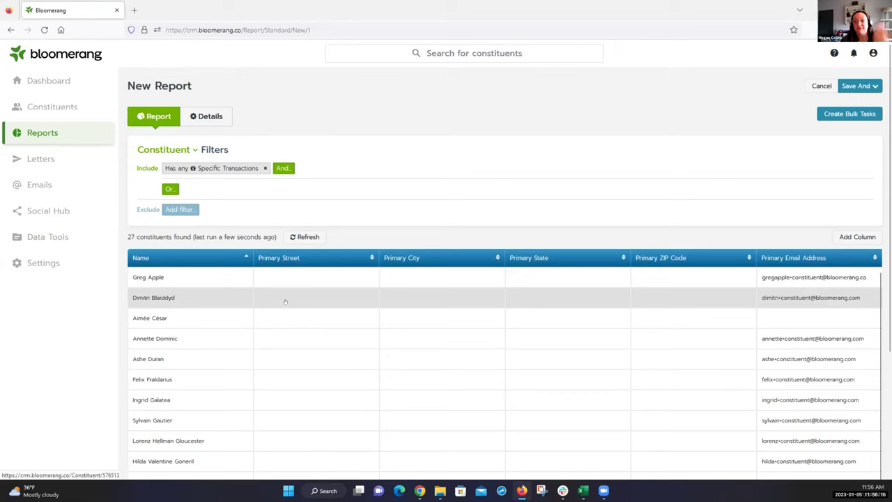
pyautogui.scroll(-5, 322, 307)
pyautogui.scroll(3, 324, 316)
pyautogui.scroll(2, 324, 316)
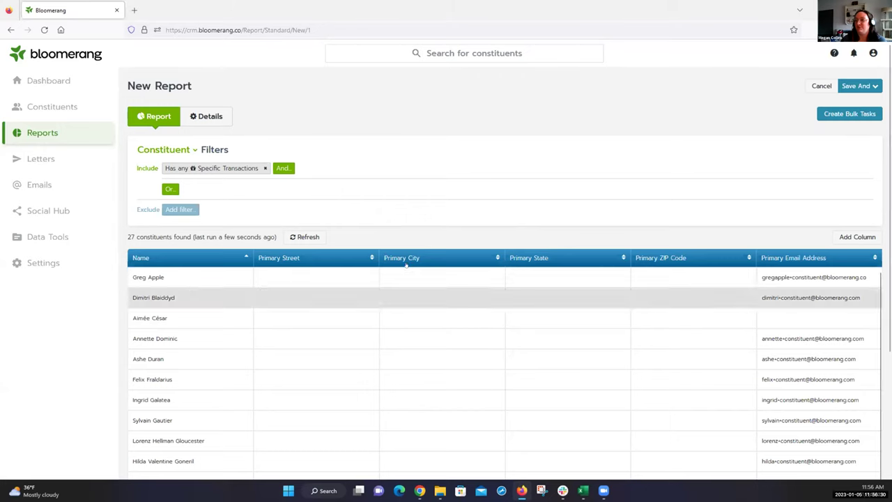
# Step: Define a Has Transactions column totalling Sum of Amount over Specific Transactions
pyautogui.click(857, 237)
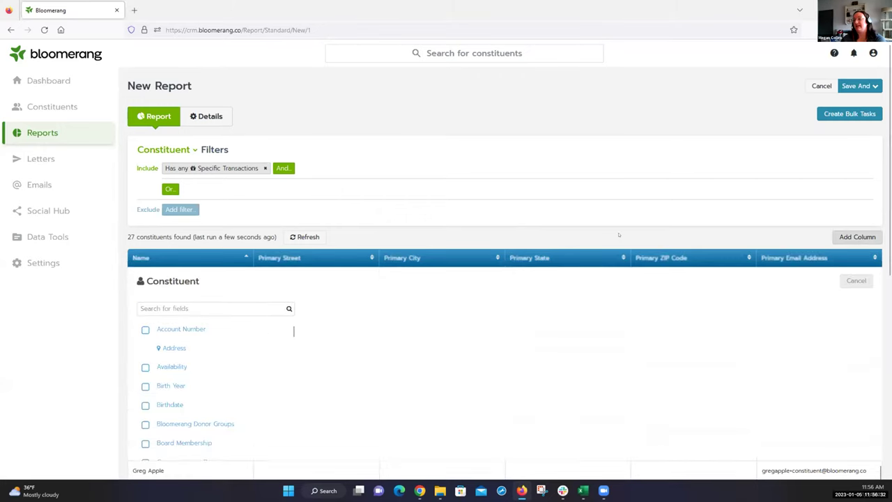
pyautogui.write('t')
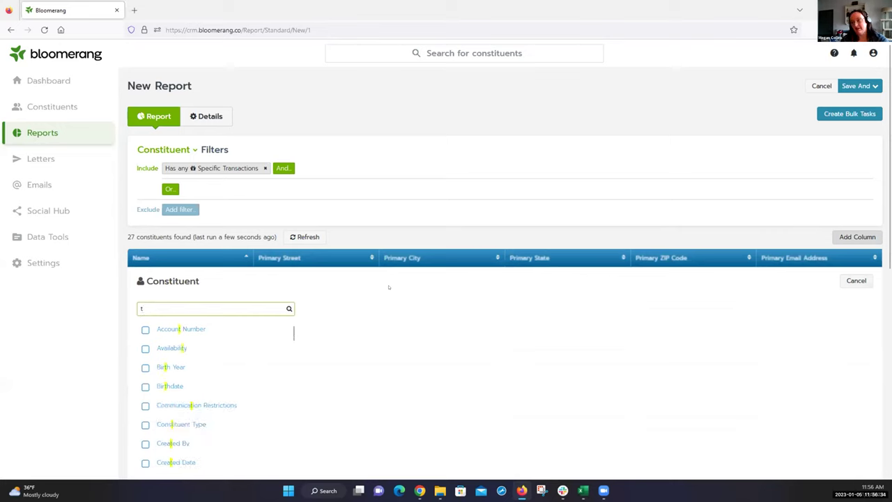
pyautogui.write('rans')
pyautogui.click(223, 368)
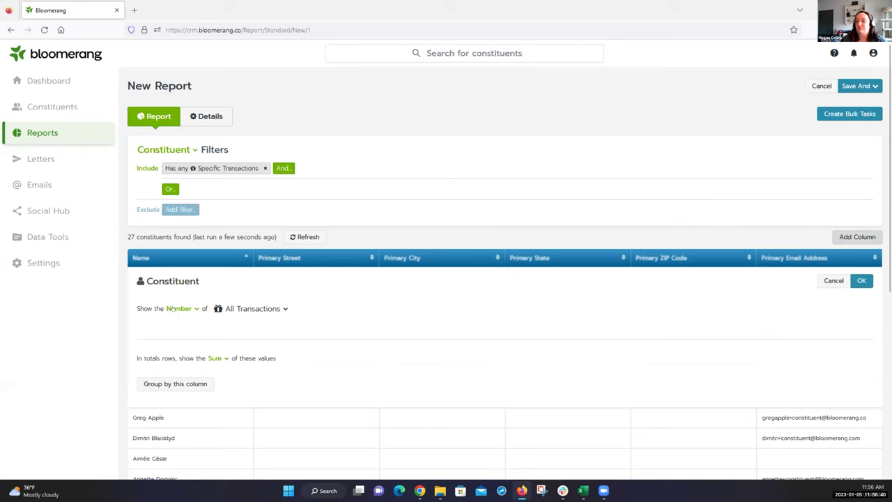
pyautogui.click(177, 311)
pyautogui.click(174, 335)
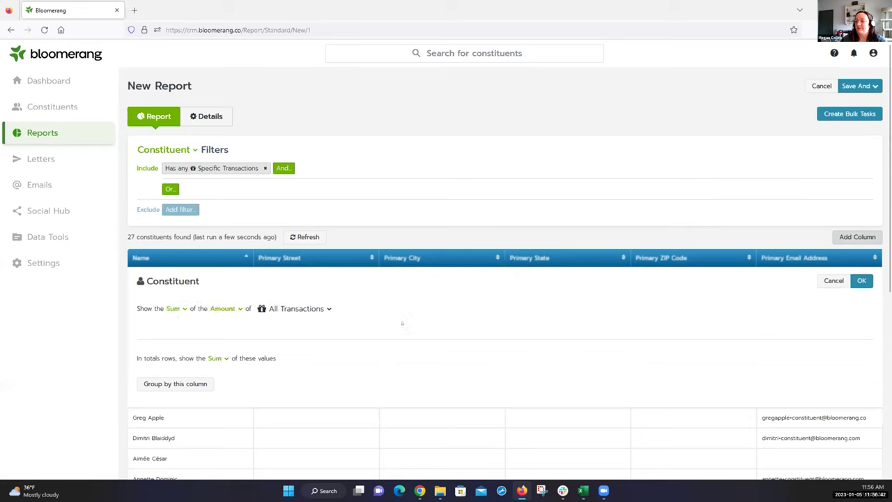
pyautogui.click(302, 308)
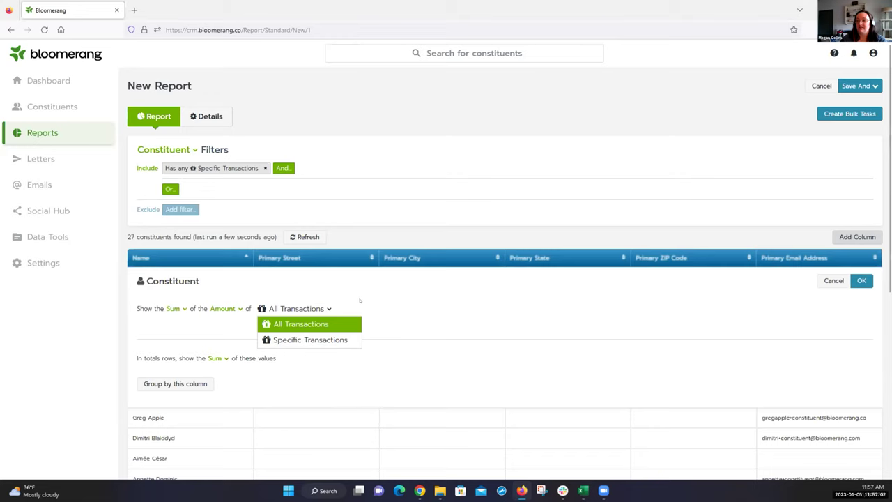
pyautogui.click(285, 309)
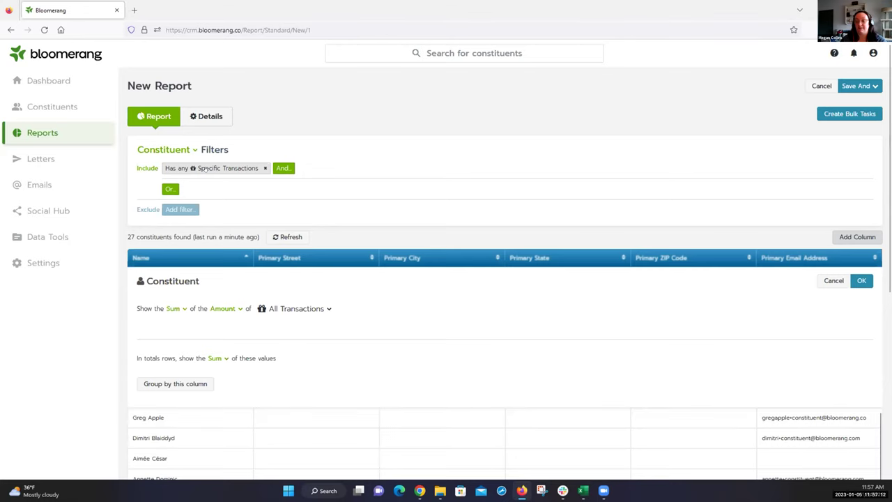
pyautogui.click(324, 308)
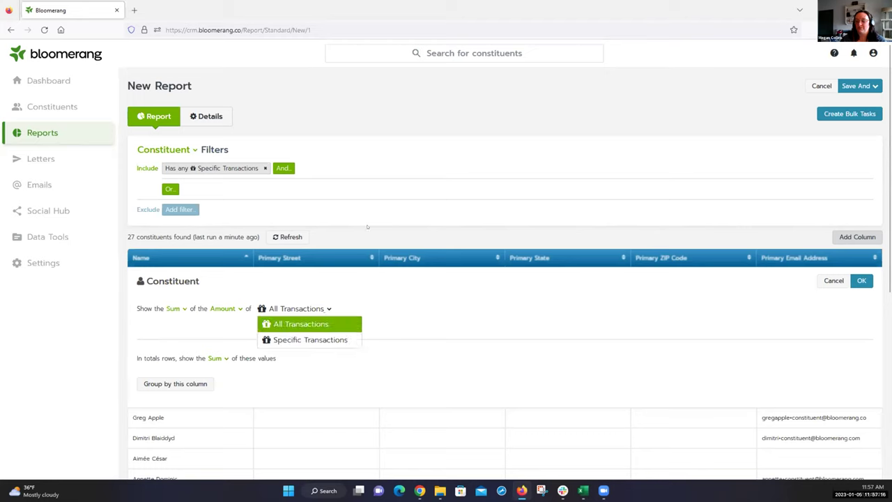
pyautogui.click(331, 340)
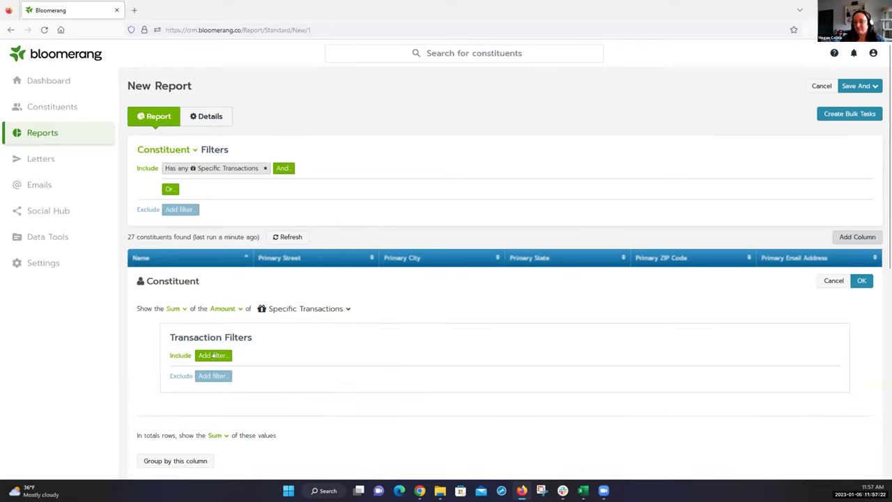
# Step: Restrict the summed transactions to Date is During Last year and add the column
pyautogui.click(213, 355)
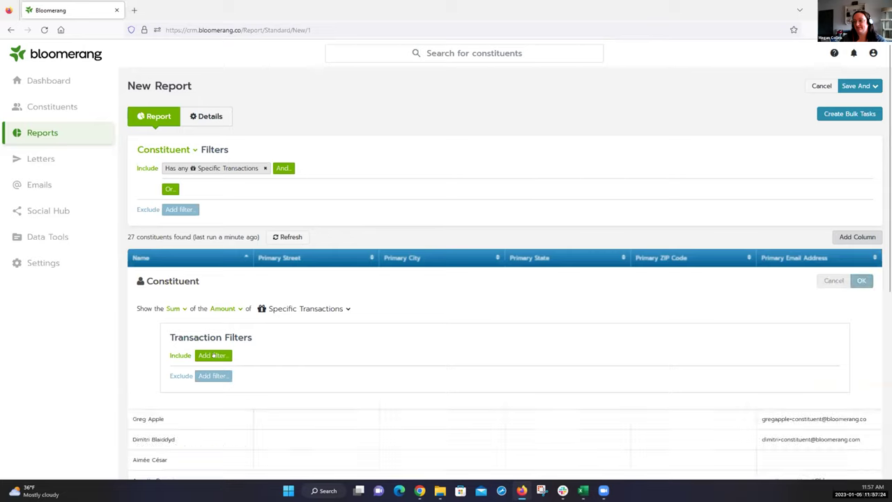
pyautogui.write('date')
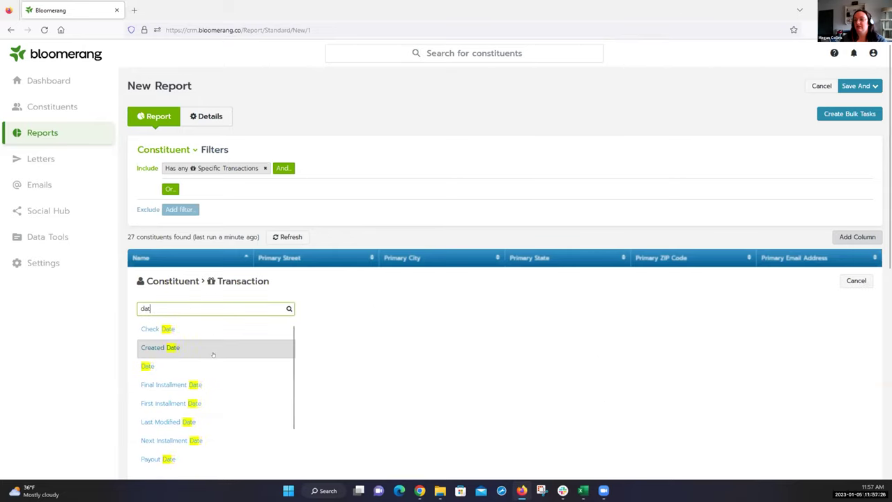
pyautogui.click(216, 361)
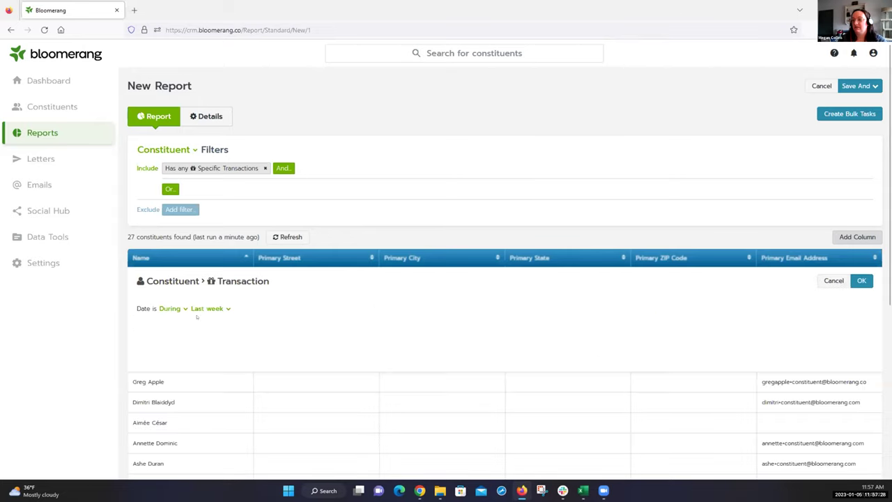
pyautogui.click(207, 307)
pyautogui.scroll(-5, 225, 361)
pyautogui.scroll(-3, 225, 361)
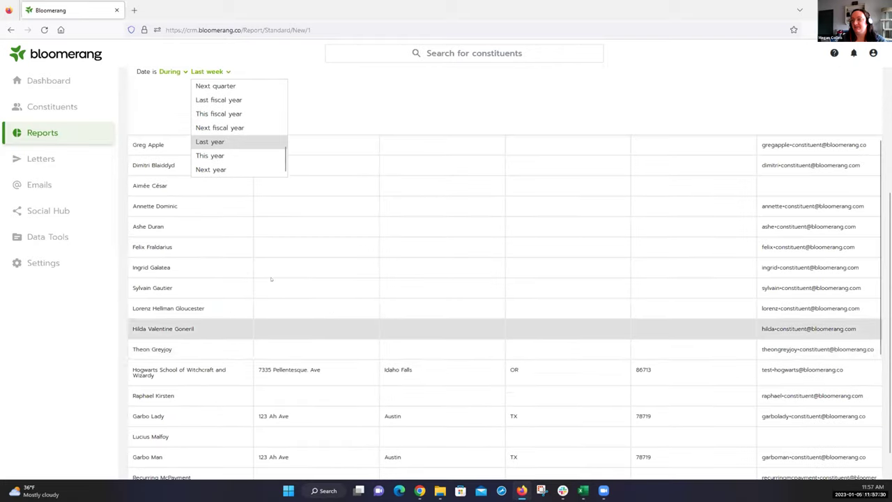
pyautogui.scroll(1, 255, 243)
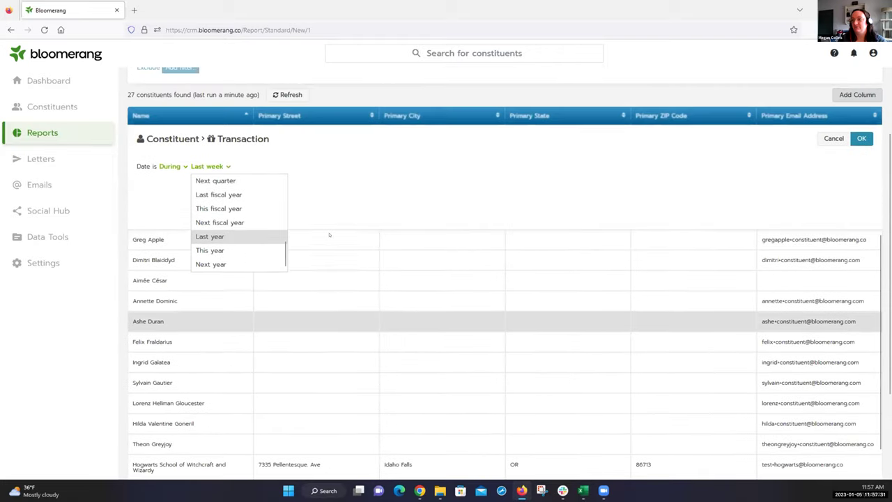
pyautogui.click(243, 242)
pyautogui.click(862, 139)
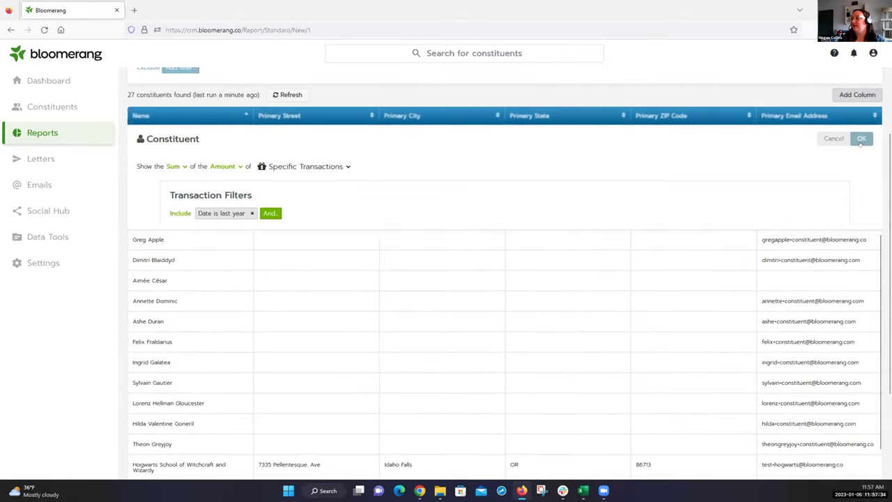
pyautogui.click(860, 140)
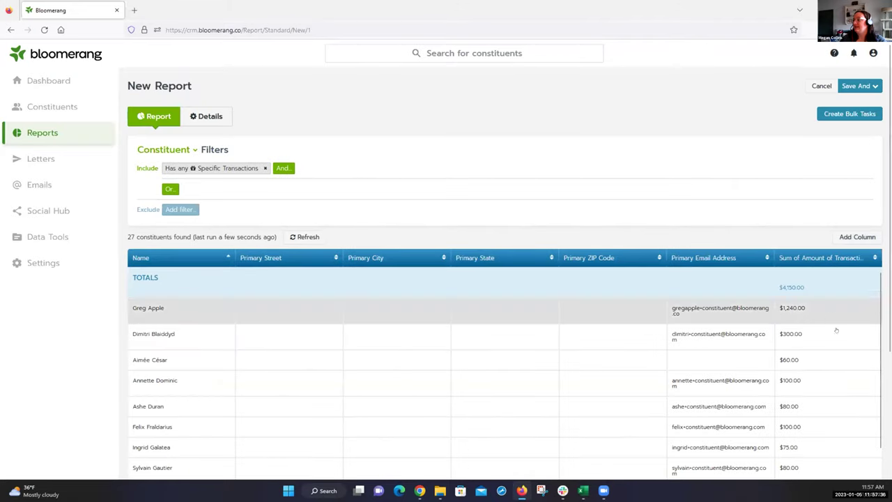
# Step: Scroll the report results, then switch to Google Slides at slide 26, 'Let's try it out!'
pyautogui.scroll(-2, 836, 333)
pyautogui.scroll(-5, 836, 334)
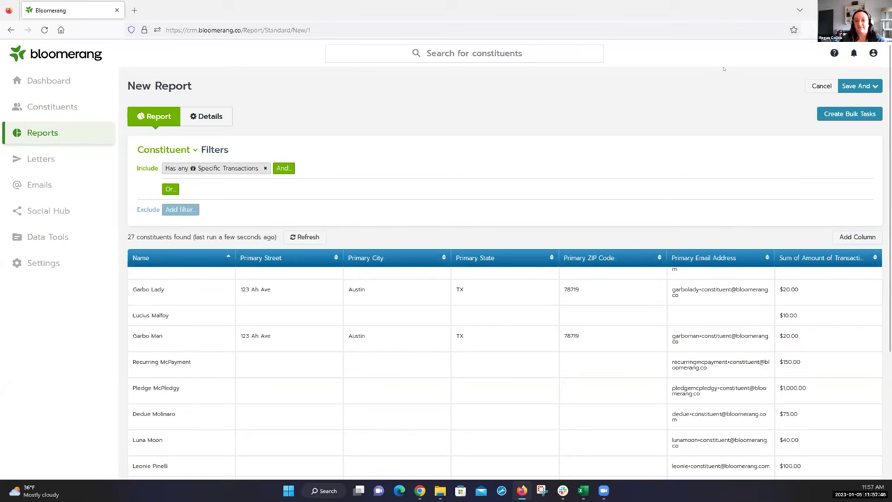
pyautogui.hotkey('alt', 'Tab')
pyautogui.scroll(-3, 46, 277)
pyautogui.scroll(-1, 46, 277)
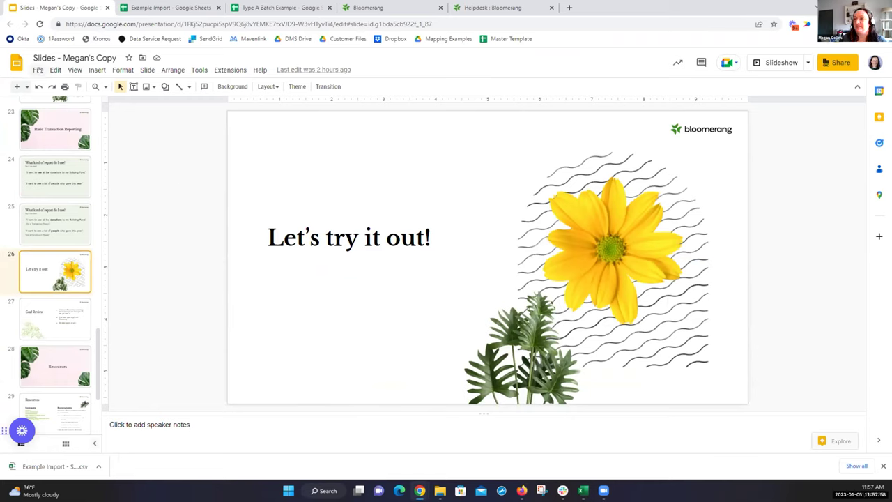
# Step: Present 'Let's try it out!' through 'Goal Review' as a slideshow, then return to Bloomerang
pyautogui.click(74, 70)
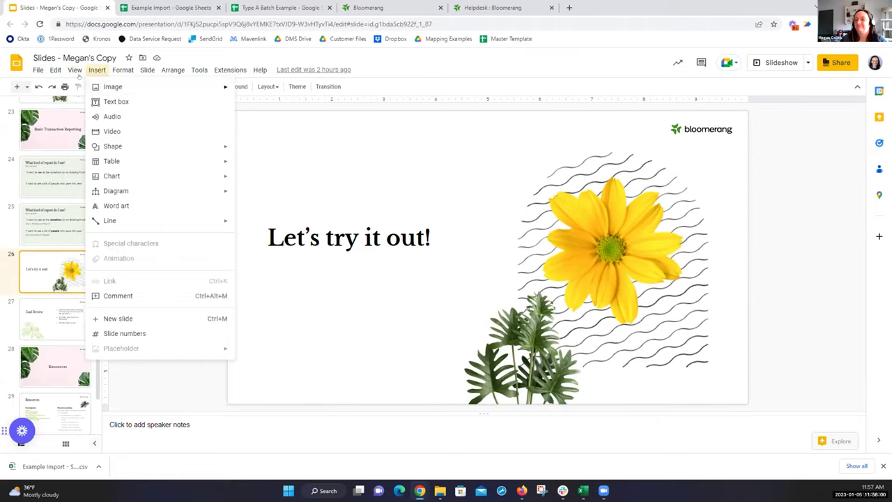
pyautogui.click(81, 86)
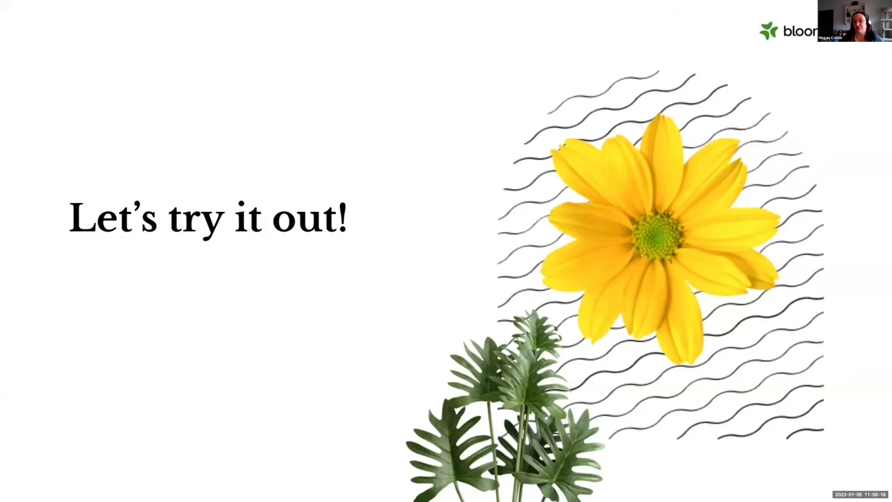
pyautogui.press('Right')
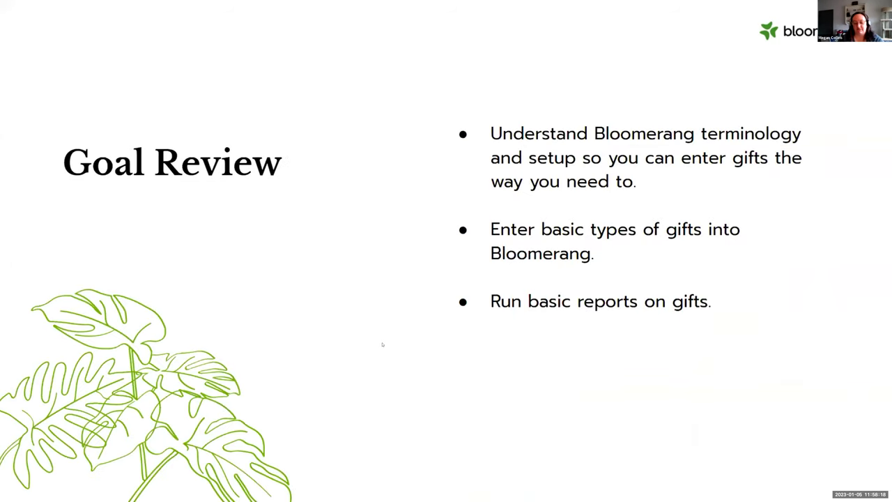
pyautogui.press('Escape')
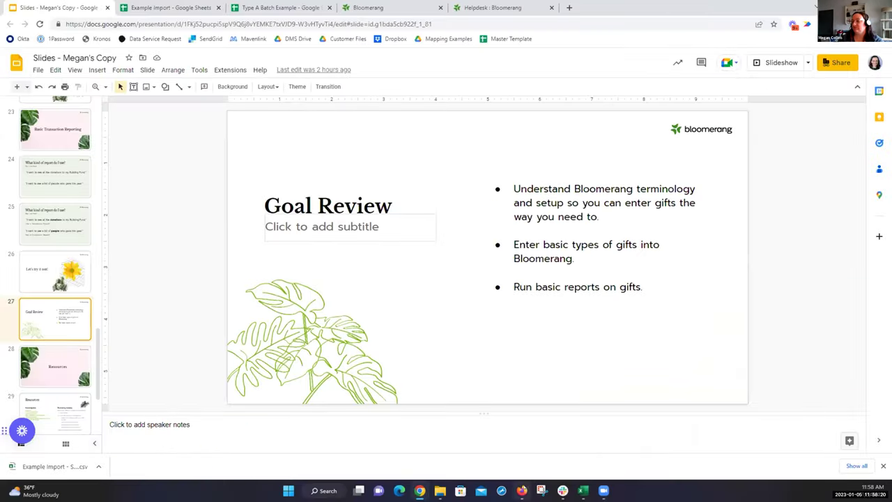
pyautogui.hotkey('alt', 'Tab')
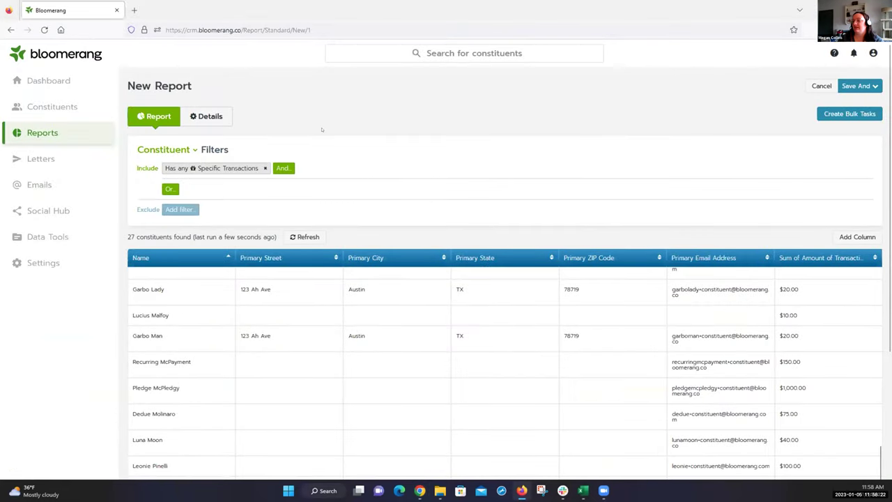
# Step: Find the constituent by name and open their December 19 $100.00 General/Operating donation from the Timeline
pyautogui.click(373, 53)
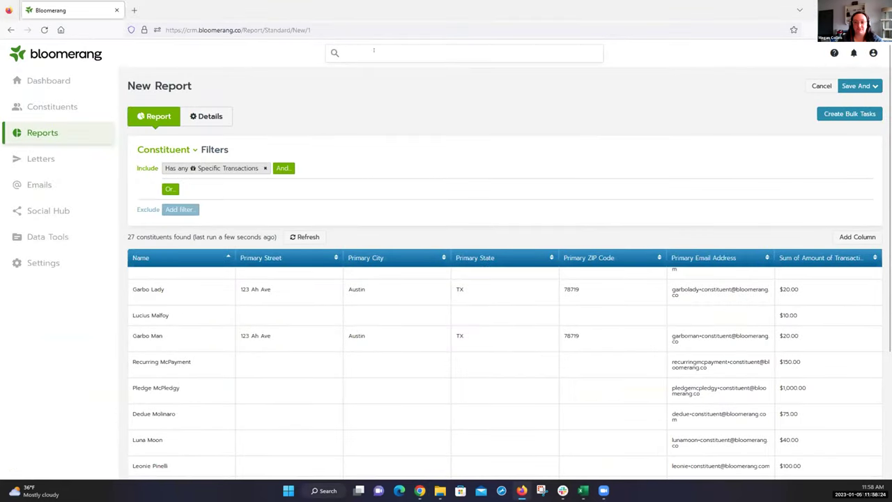
pyautogui.write('dimitri')
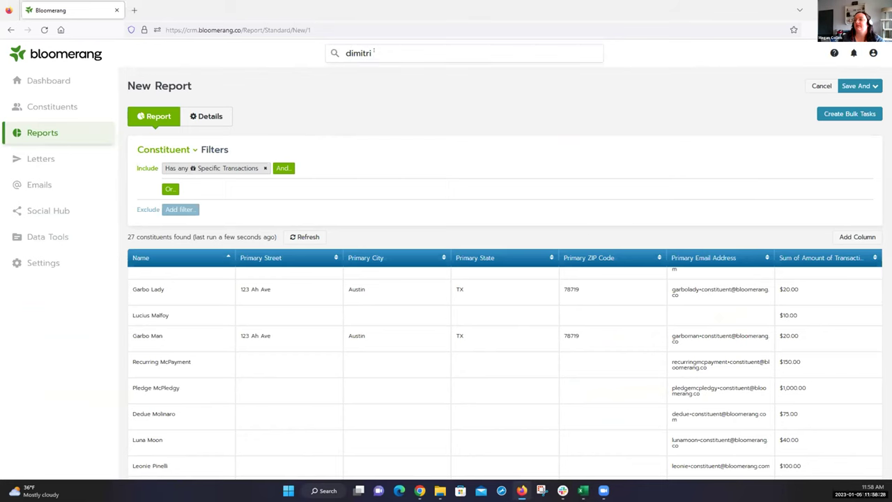
pyautogui.press('Return')
pyautogui.click(463, 283)
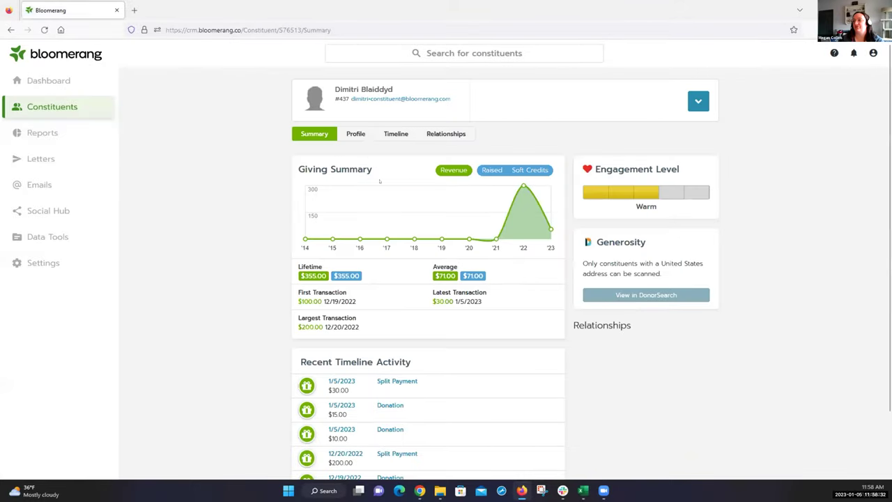
pyautogui.click(392, 138)
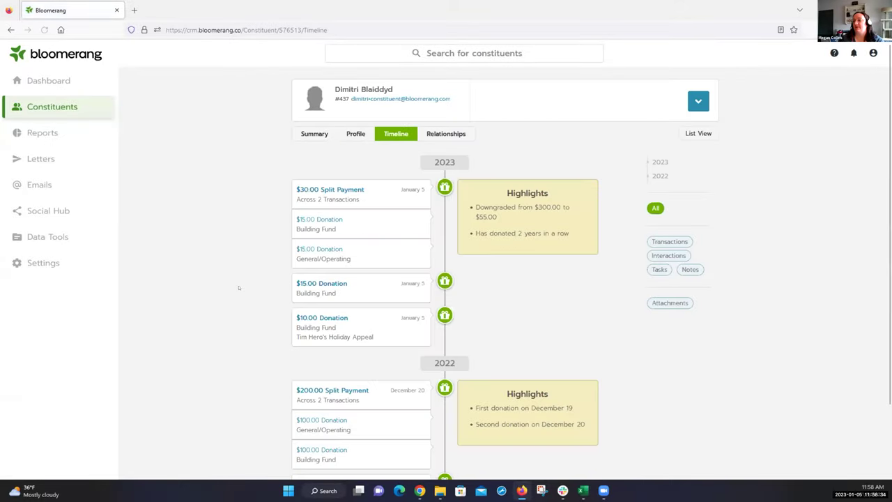
pyautogui.scroll(-2, 256, 323)
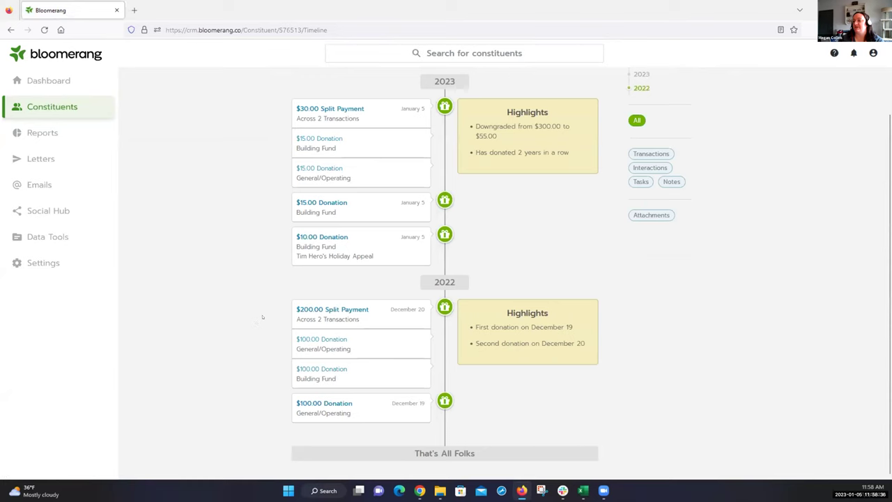
pyautogui.click(324, 403)
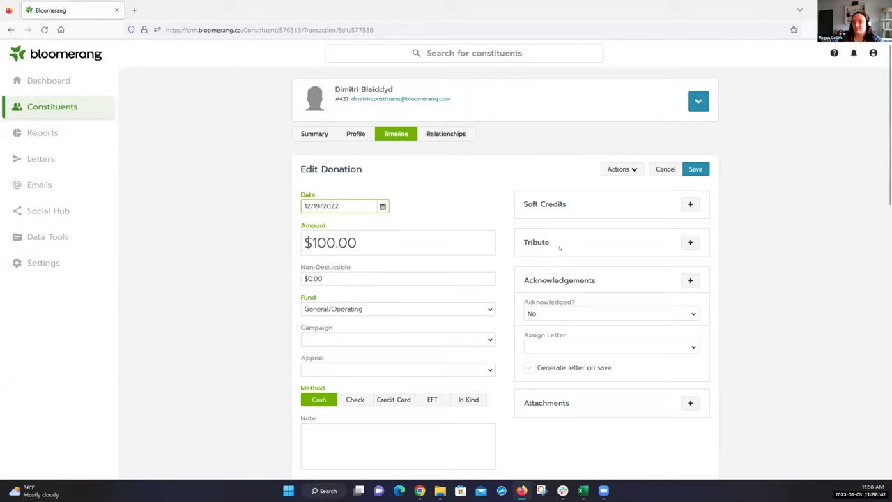
# Step: Search for the existing In Memory of tribute by the honorees' names, attach it, and save the donation
pyautogui.click(690, 242)
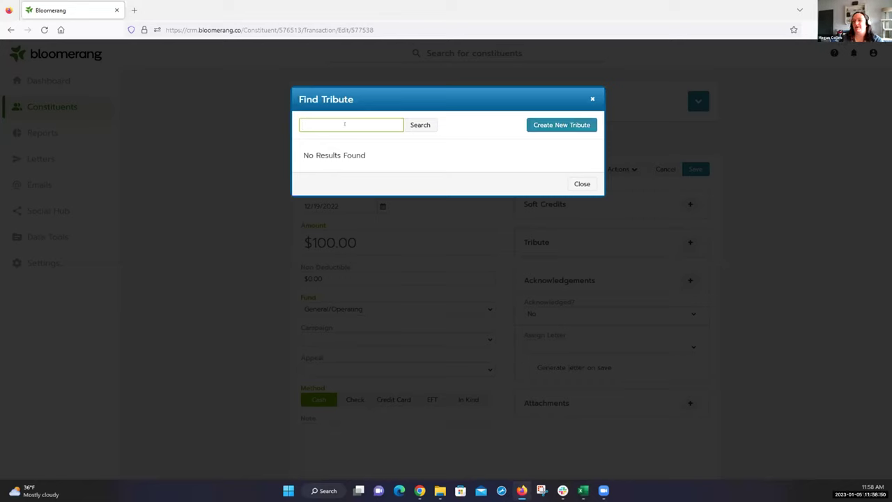
pyautogui.write('james')
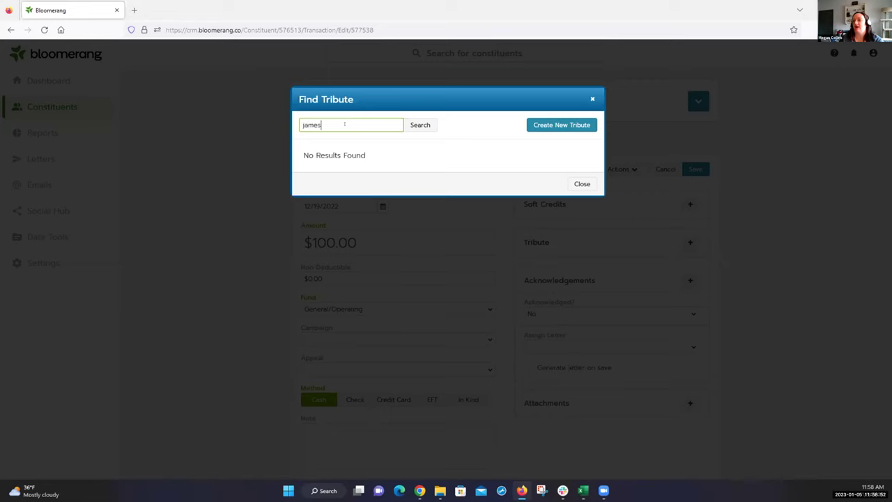
pyautogui.write(' and lily')
pyautogui.press('Return')
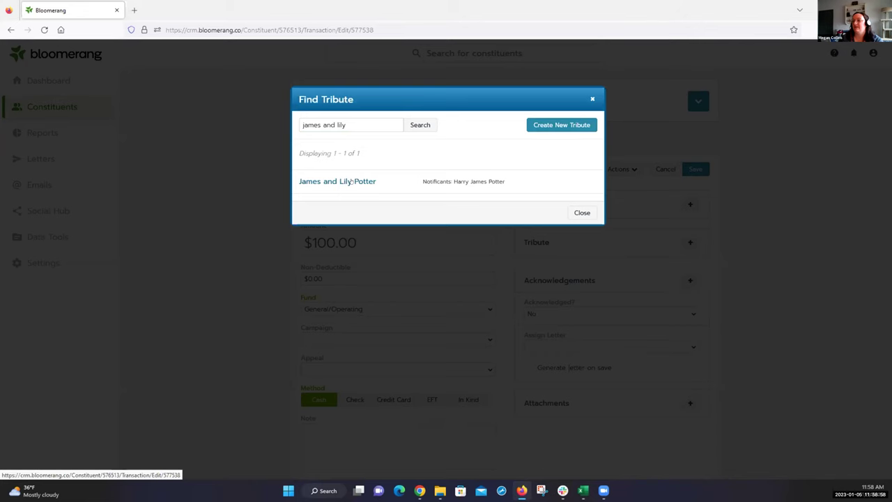
pyautogui.click(351, 181)
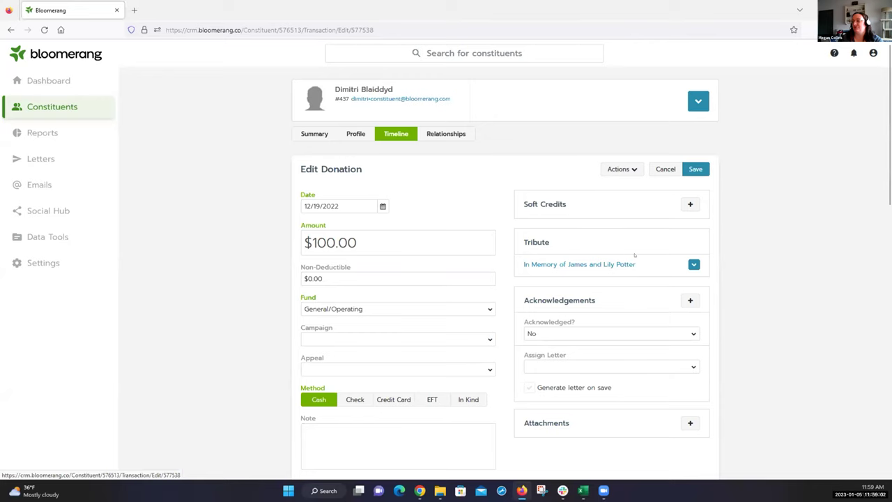
pyautogui.click(696, 169)
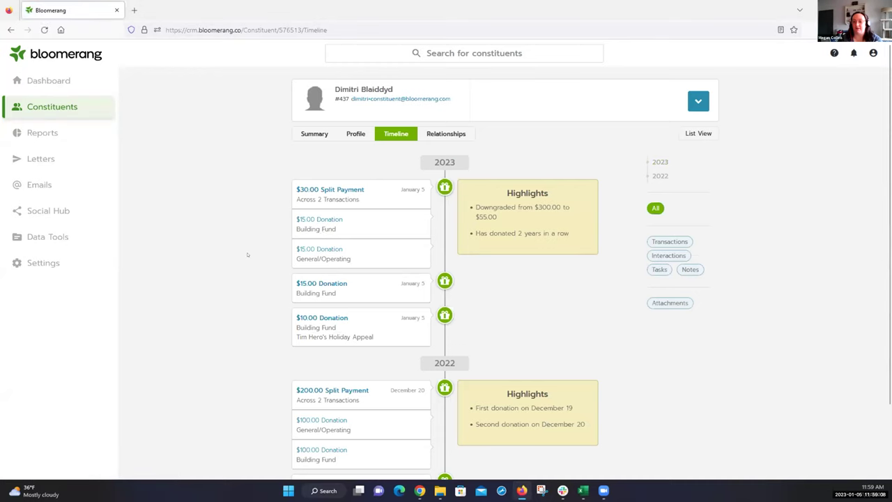
# Step: Show the Tributes list under Settings > Transactions, then return to the 'Goal Review' slide in Google Slides
pyautogui.click(40, 258)
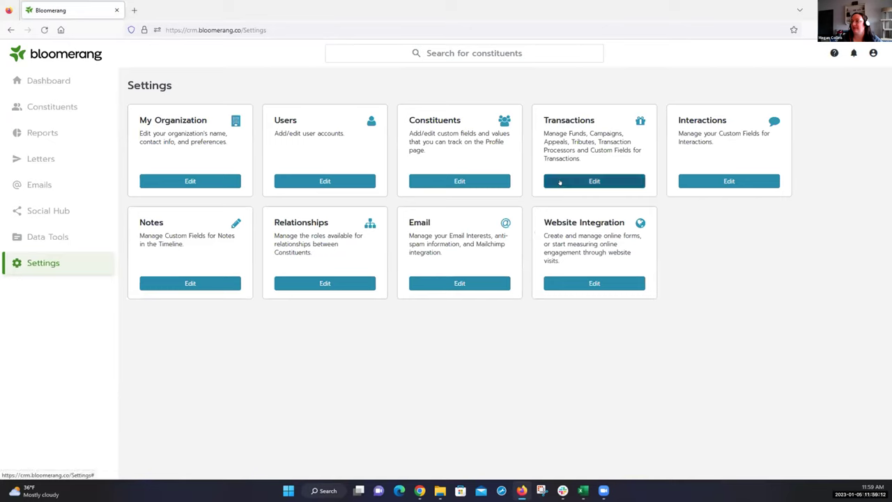
pyautogui.click(560, 182)
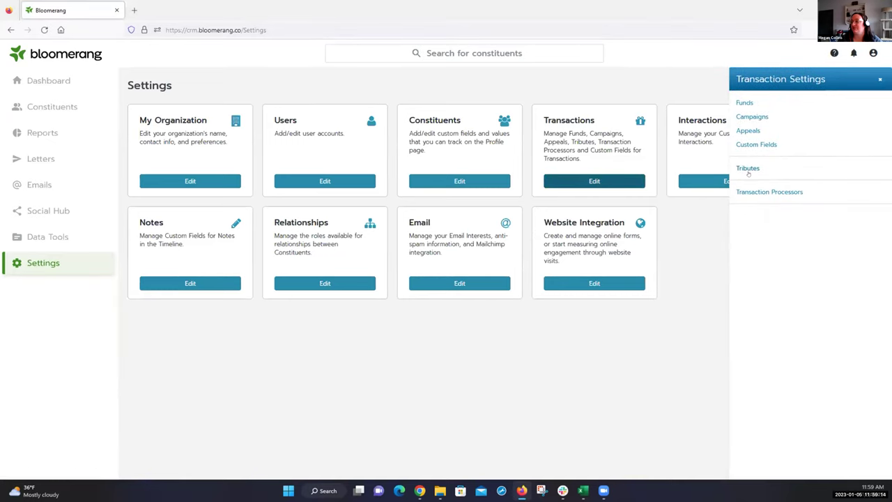
pyautogui.click(747, 169)
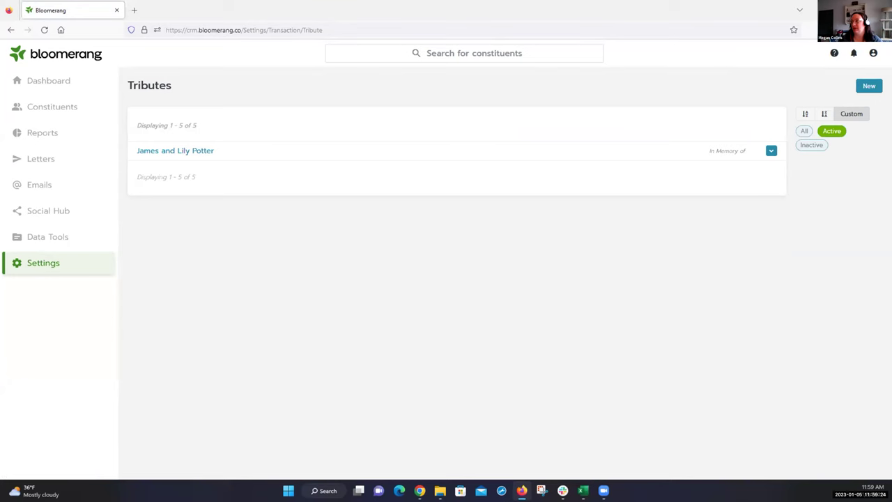
pyautogui.hotkey('alt', 'Tab')
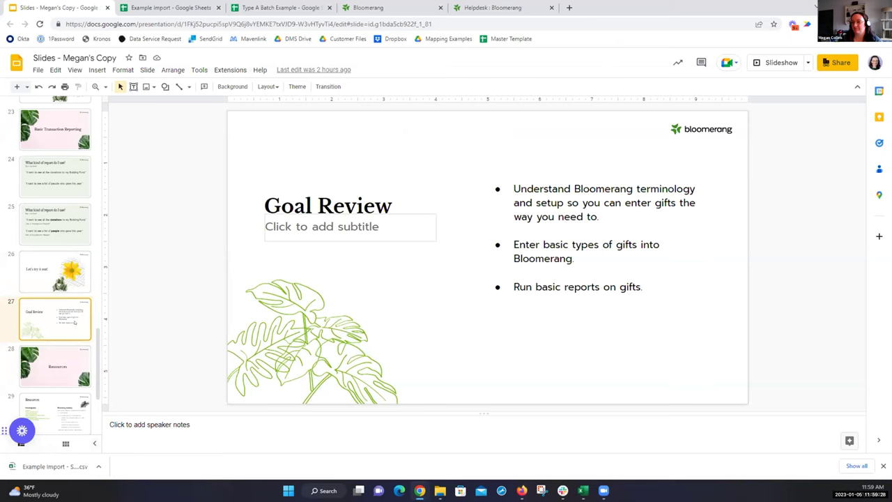
# Step: Start the full-screen slideshow and advance to the 'Let's try it out!' slide
pyautogui.click(74, 70)
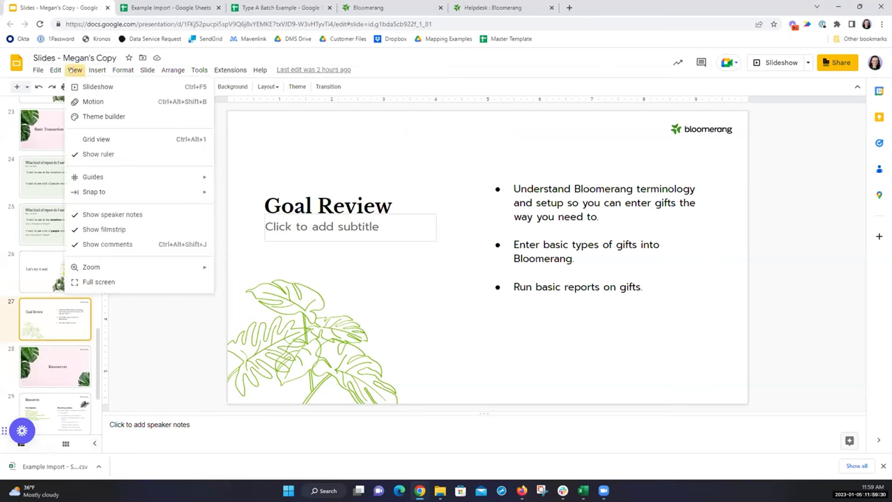
pyautogui.click(83, 86)
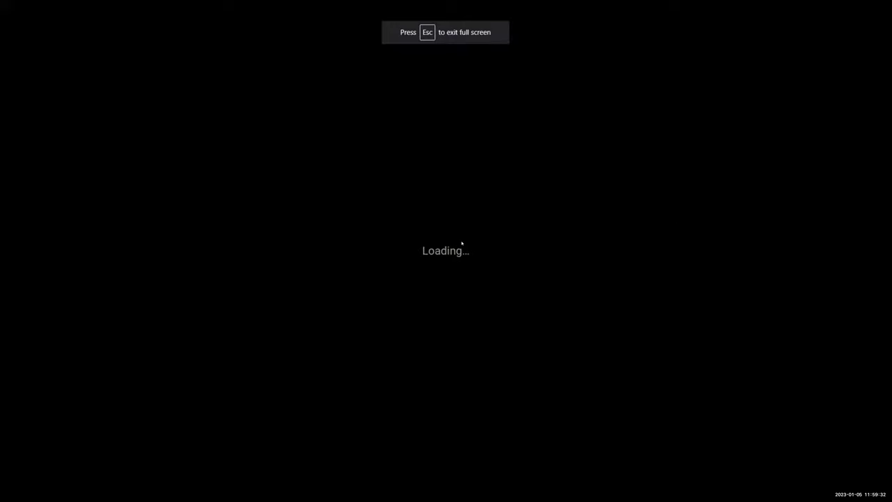
pyautogui.click(606, 220)
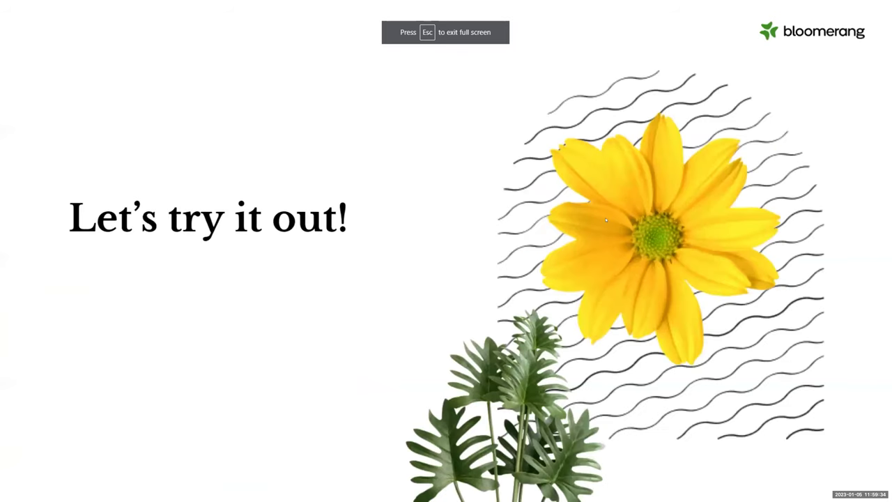